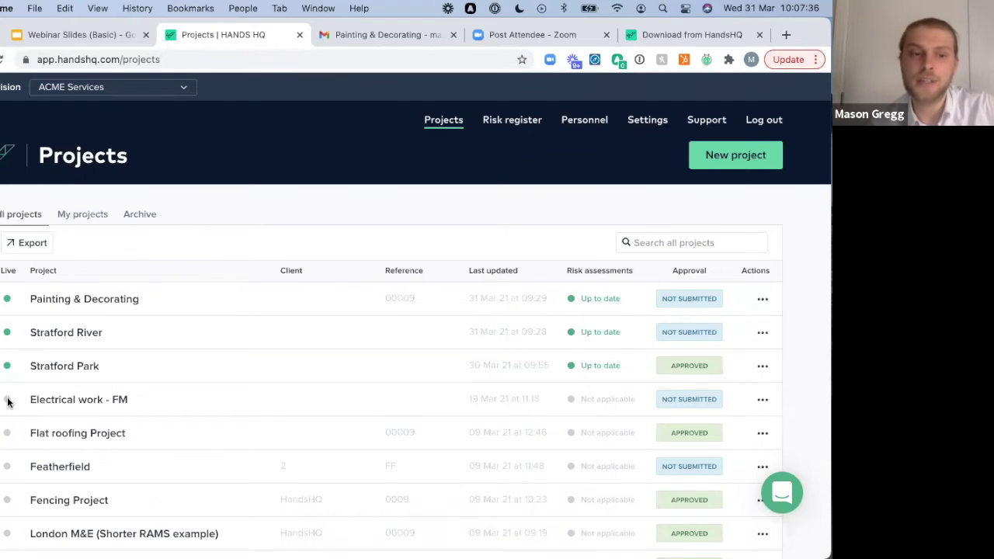
Look through the Painting & Decorating project's actions menu and close it without choosing anything.
{"action": "scroll", "coordinate": [8, 401], "scroll_direction": "down", "scroll_amount": 2}
{"action": "scroll", "coordinate": [7, 401], "scroll_direction": "up", "scroll_amount": 2}
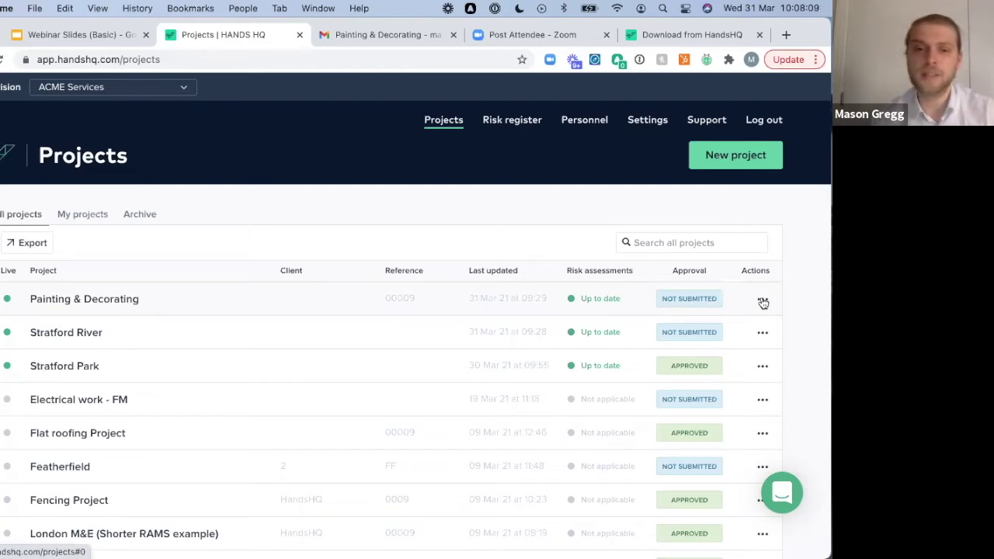
{"action": "left_click", "coordinate": [763, 303]}
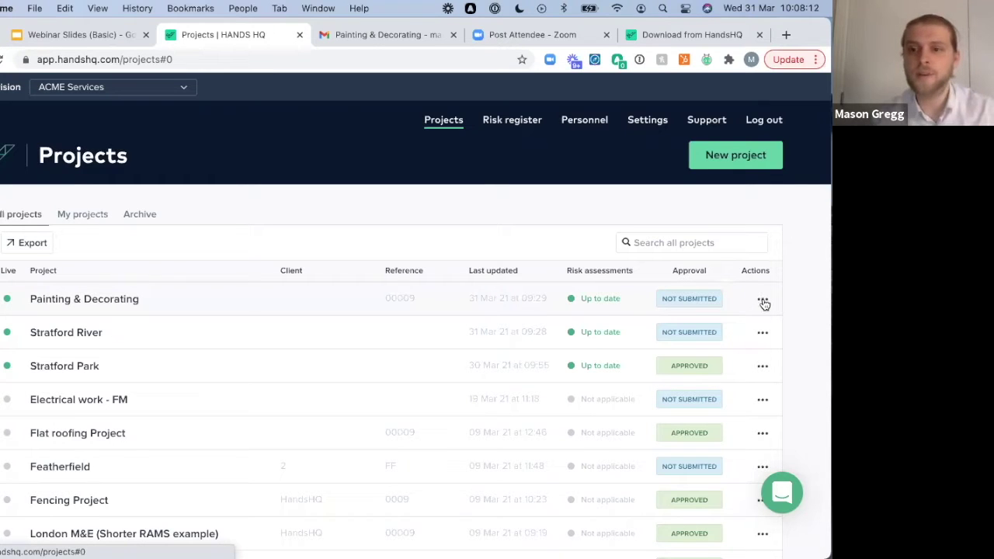
{"action": "left_click", "coordinate": [764, 303]}
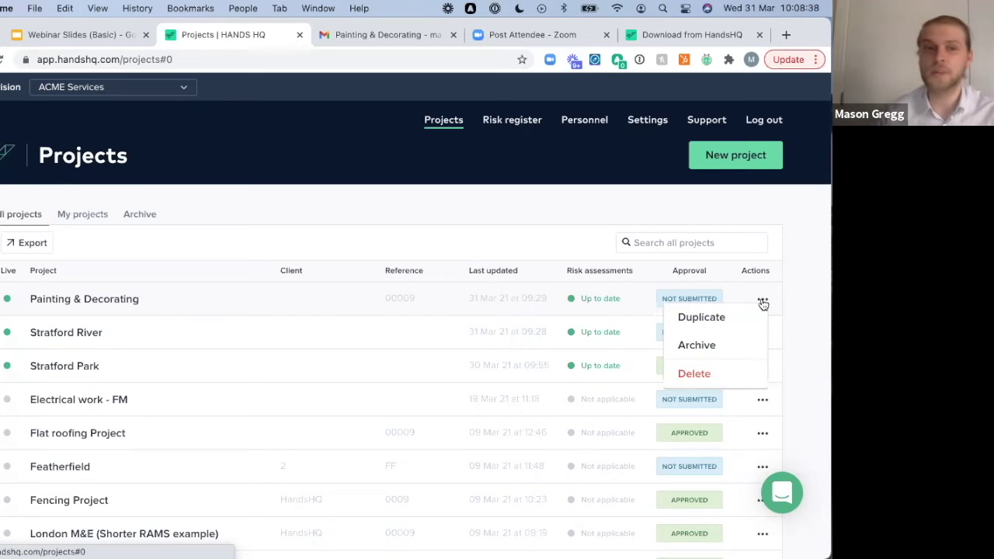
{"action": "left_click", "coordinate": [510, 209]}
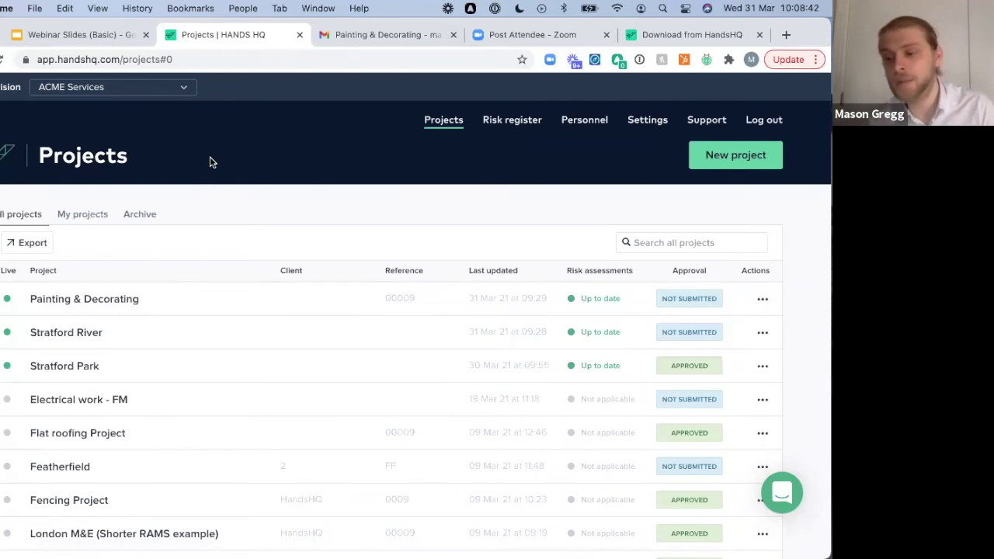
Keep ACME Services as the selected division and start a new project.
{"action": "left_click", "coordinate": [189, 94]}
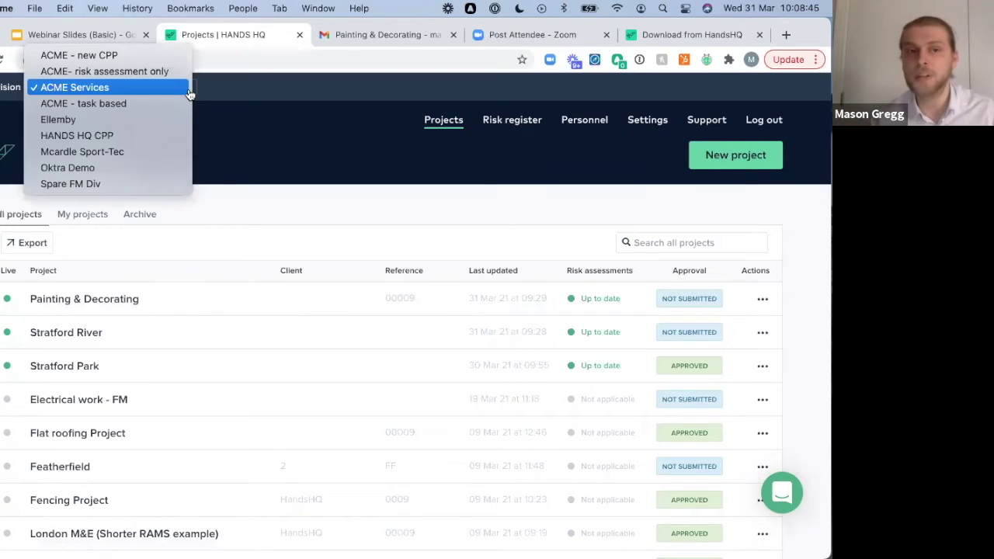
{"action": "left_click", "coordinate": [272, 155]}
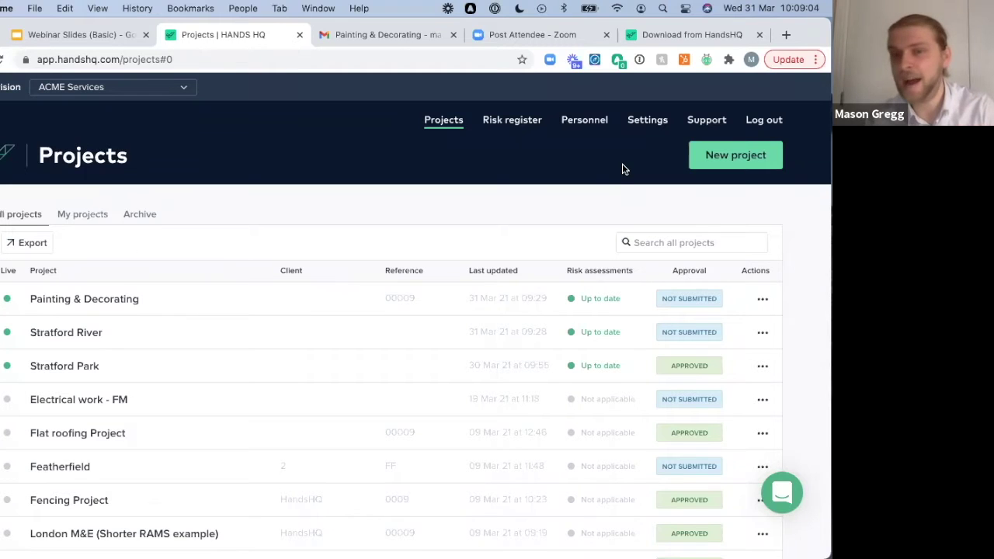
{"action": "left_click", "coordinate": [757, 161]}
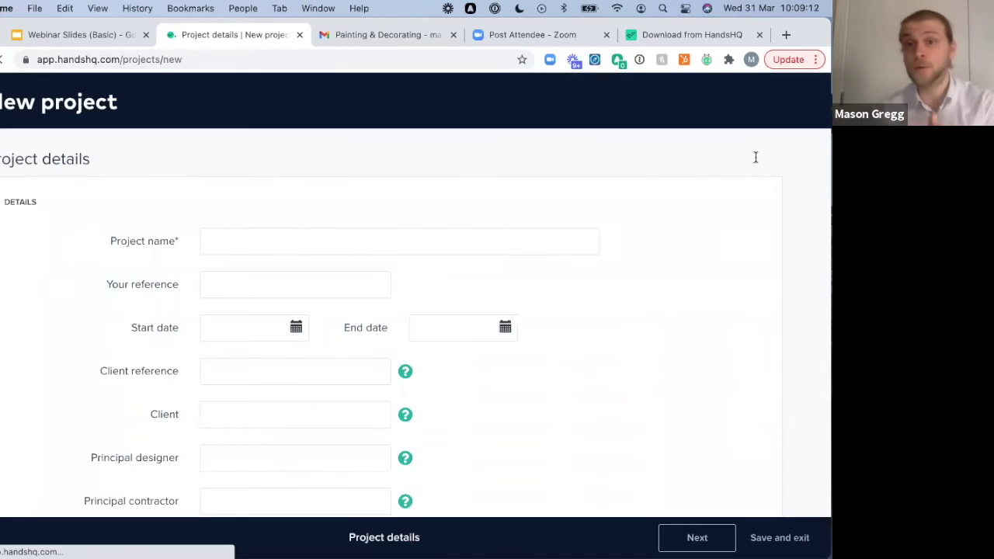
Name the project 'Webinar RAMS' with your reference 00009.
{"action": "left_click", "coordinate": [546, 247]}
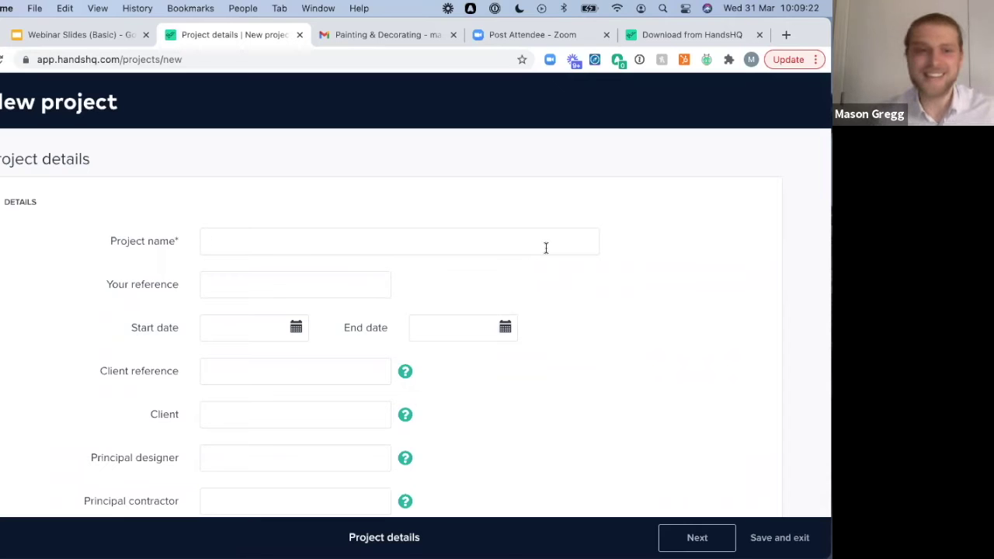
{"action": "type", "text": "We"}
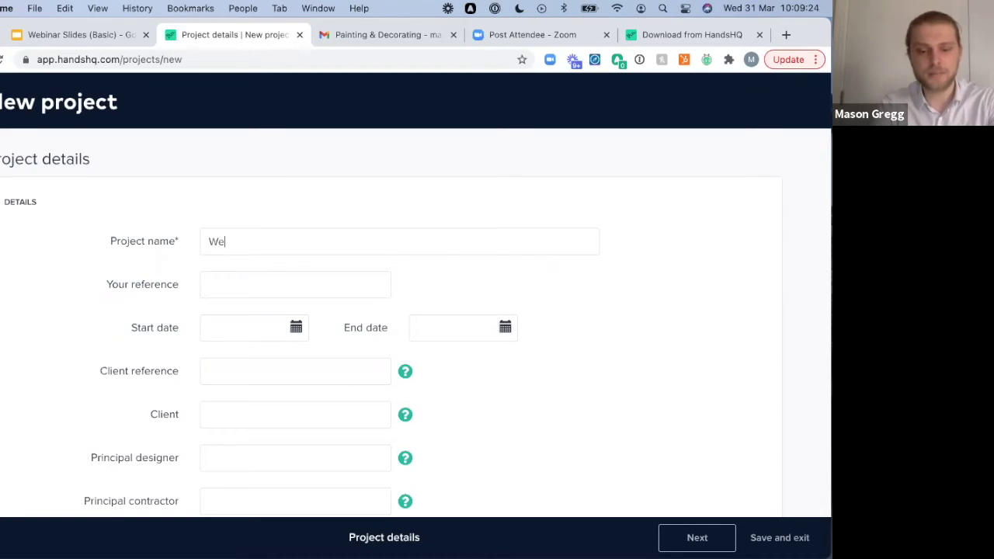
{"action": "type", "text": "binar RAMS"}
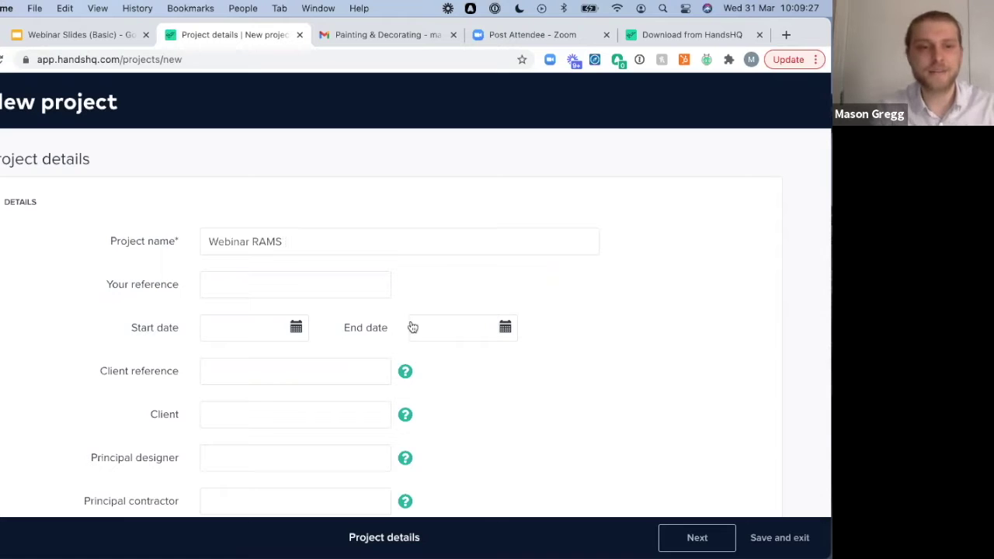
{"action": "left_click", "coordinate": [278, 288]}
{"action": "type", "text": "00009"}
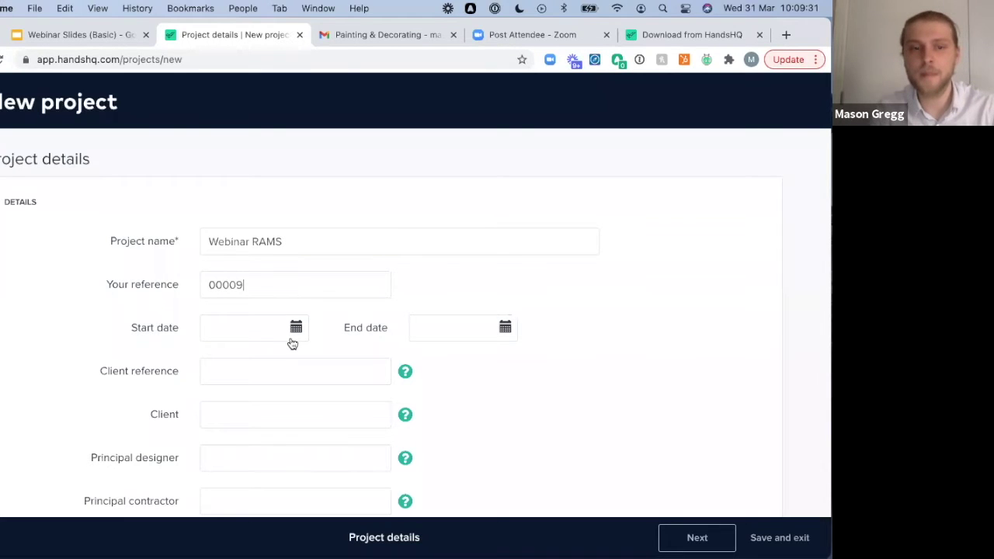
Set the project to run from 7 April 2021 to 14 April 2021.
{"action": "scroll", "coordinate": [300, 300], "scroll_direction": "down", "scroll_amount": 1}
{"action": "left_click", "coordinate": [300, 298]}
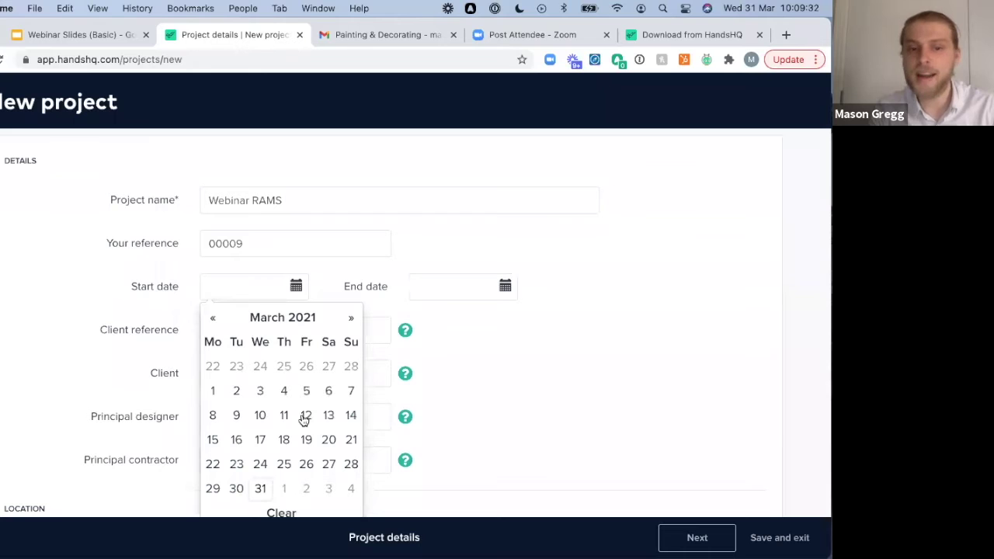
{"action": "scroll", "coordinate": [259, 365], "scroll_direction": "down", "scroll_amount": 1}
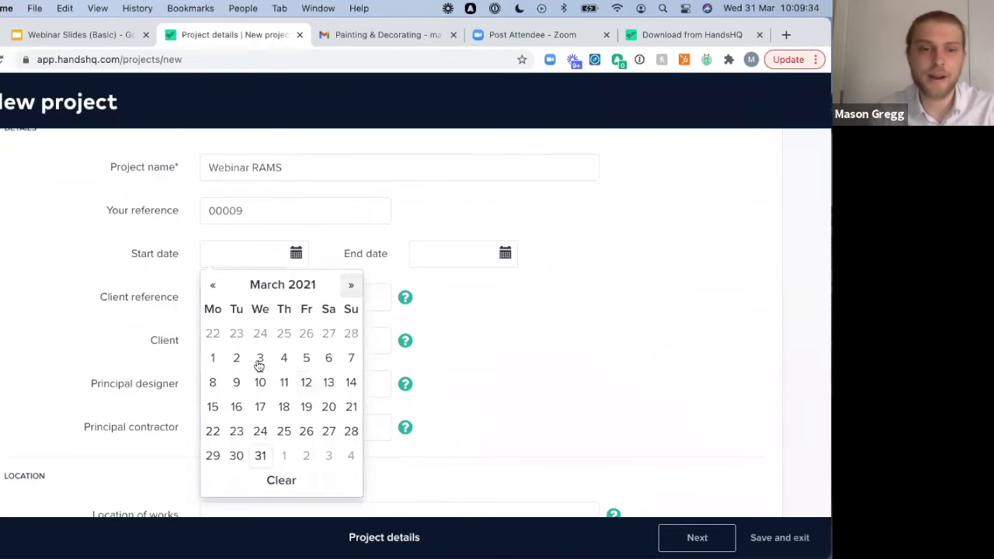
{"action": "left_click", "coordinate": [351, 286]}
{"action": "left_click", "coordinate": [260, 358]}
{"action": "left_click", "coordinate": [502, 258]}
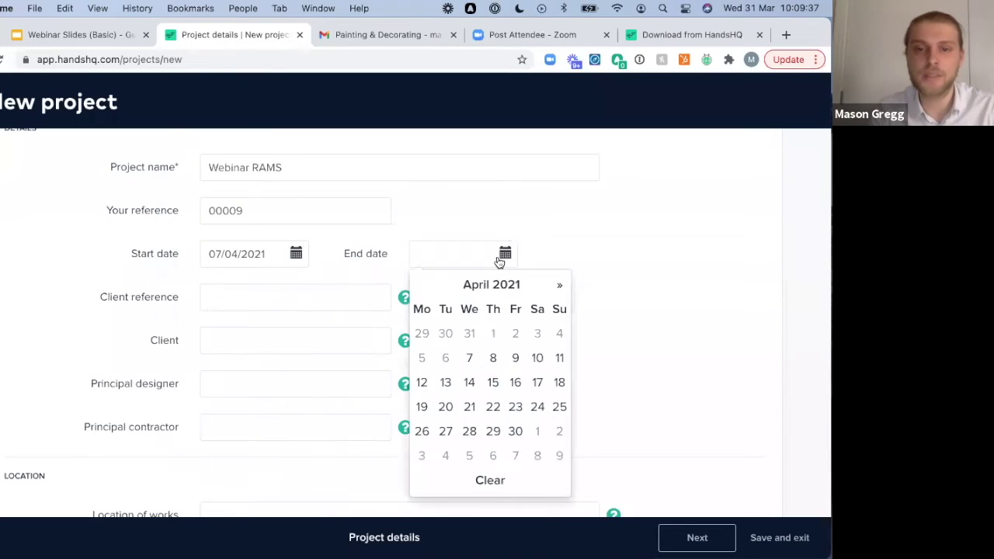
{"action": "left_click", "coordinate": [468, 382]}
Enter client reference HHQ09 and client HandsHQ.
{"action": "left_click", "coordinate": [259, 296]}
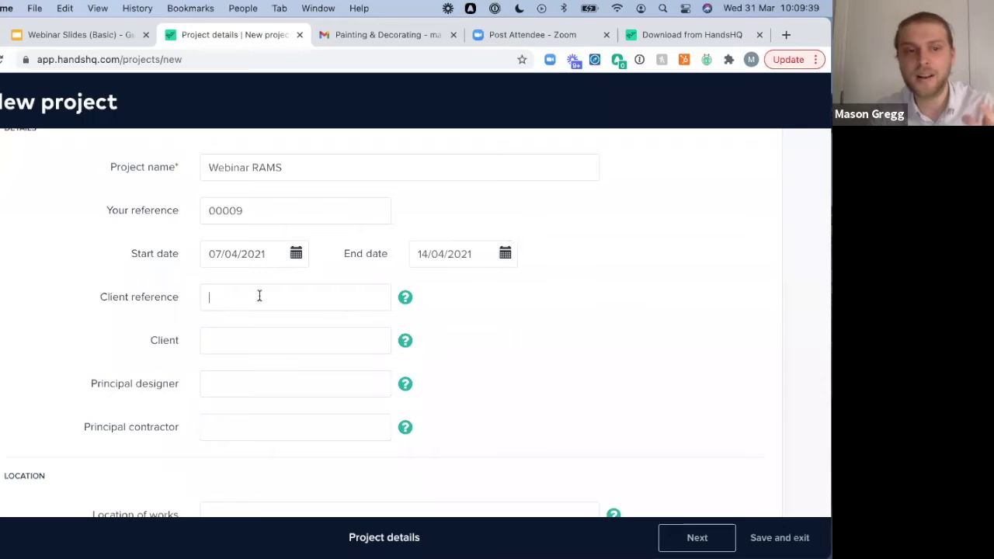
{"action": "type", "text": "H"}
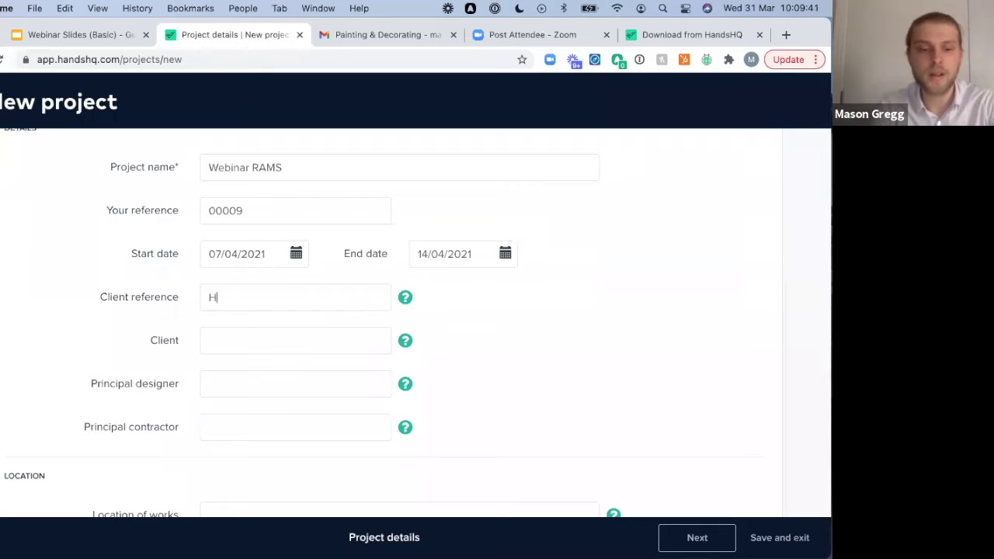
{"action": "type", "text": "HQ09"}
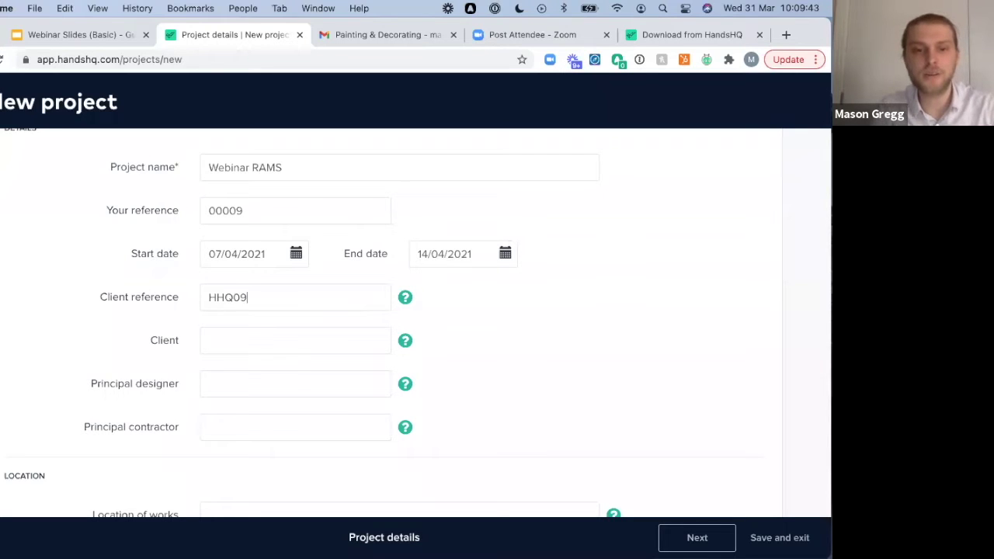
{"action": "left_click", "coordinate": [244, 339]}
{"action": "type", "text": "HandsHQ"}
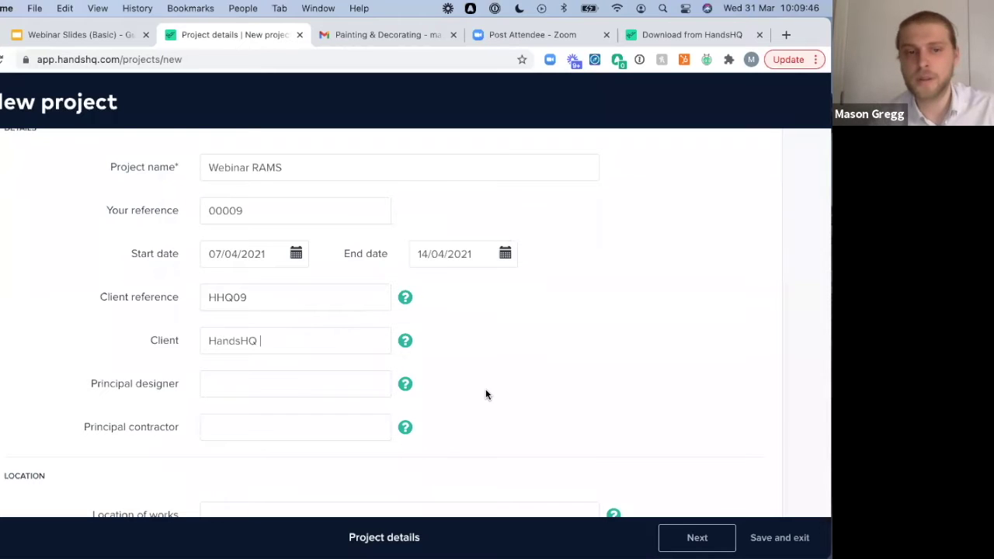
Set the location of works to Smith Street and save the project details.
{"action": "scroll", "coordinate": [486, 394], "scroll_direction": "down", "scroll_amount": 2}
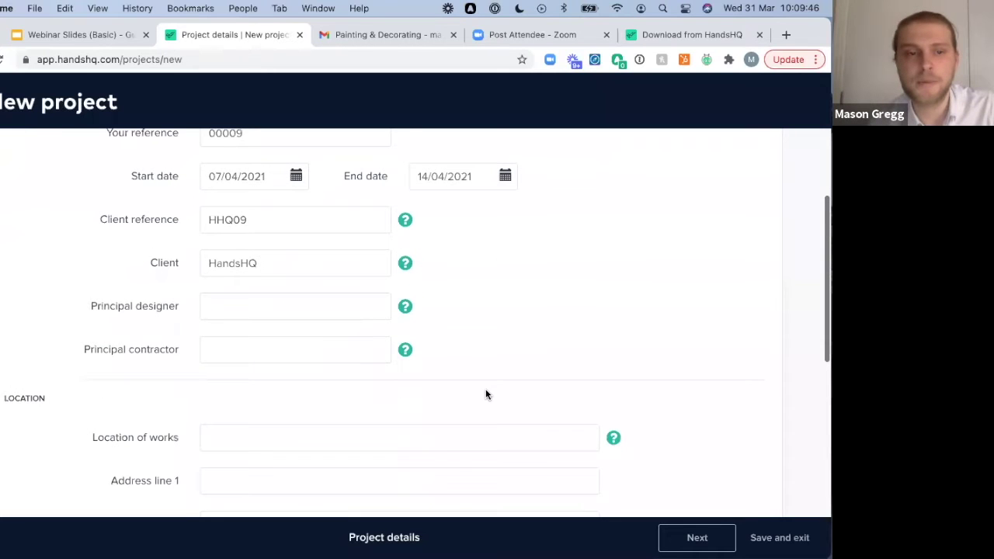
{"action": "scroll", "coordinate": [486, 395], "scroll_direction": "down", "scroll_amount": 2}
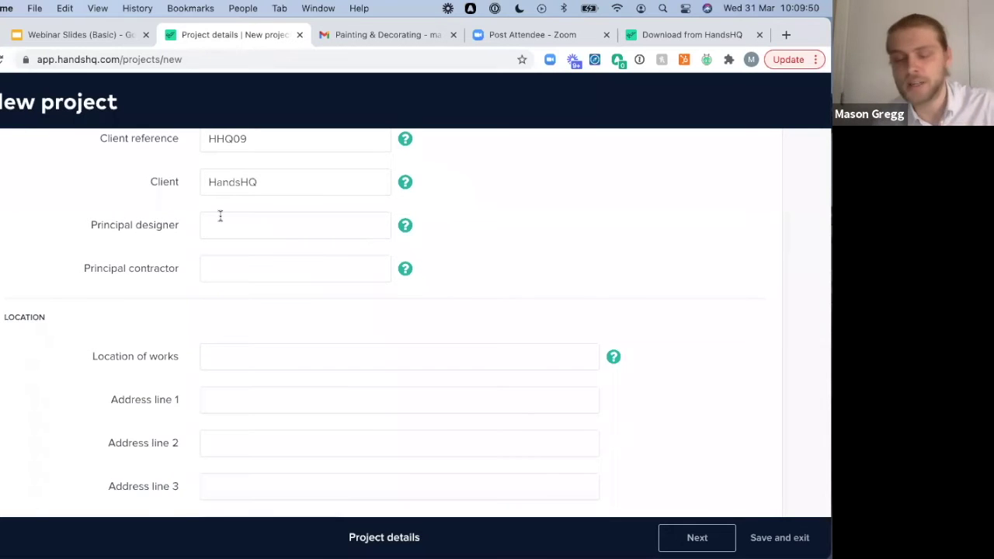
{"action": "scroll", "coordinate": [222, 272], "scroll_direction": "down", "scroll_amount": 1}
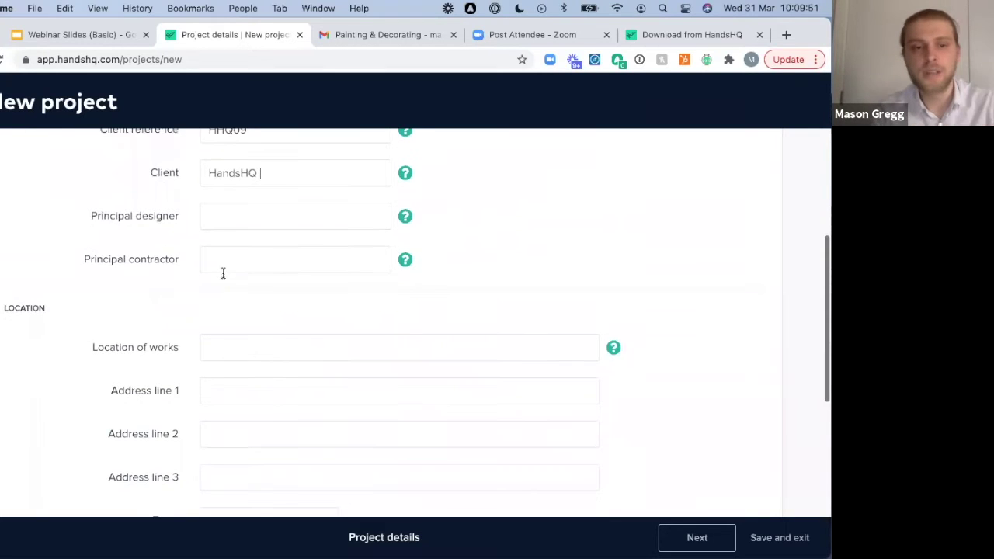
{"action": "scroll", "coordinate": [221, 288], "scroll_direction": "down", "scroll_amount": 2}
{"action": "left_click", "coordinate": [222, 288]}
{"action": "type", "text": "Smith "}
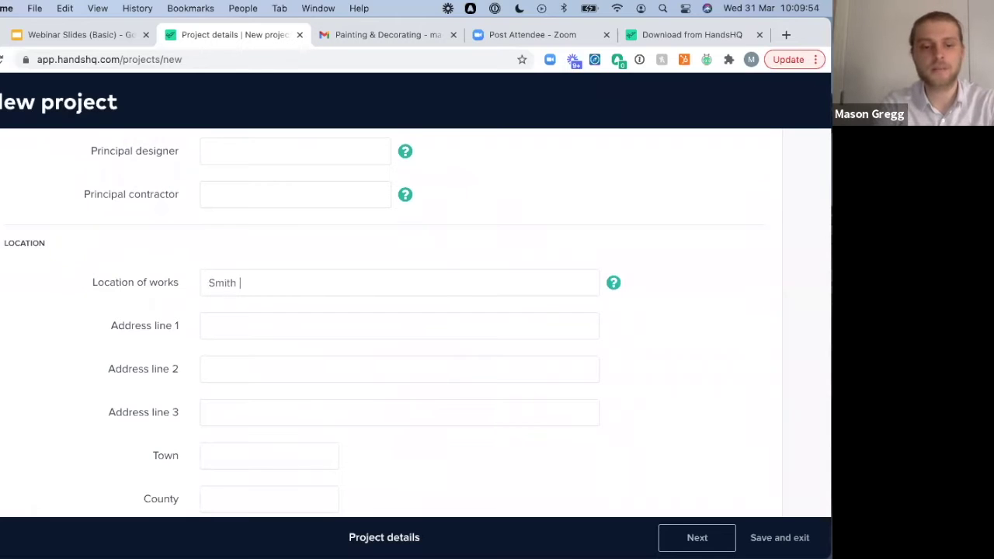
{"action": "type", "text": "Street"}
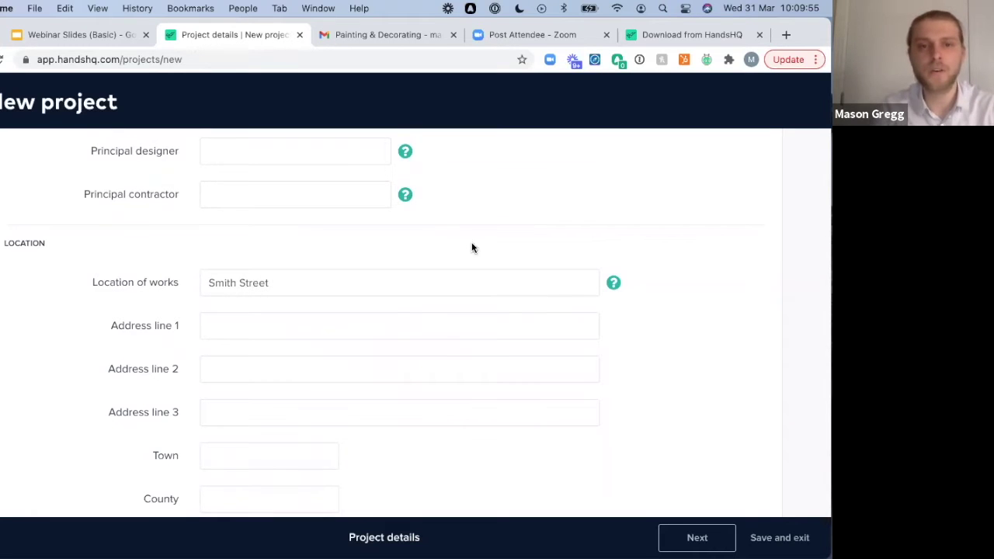
{"action": "scroll", "coordinate": [513, 320], "scroll_direction": "down", "scroll_amount": 2}
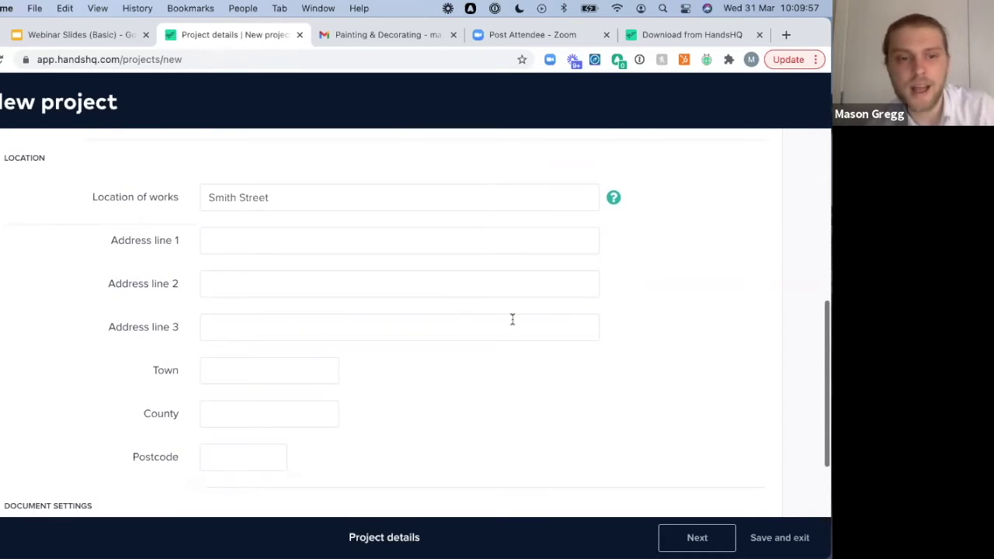
{"action": "scroll", "coordinate": [512, 319], "scroll_direction": "down", "scroll_amount": 1}
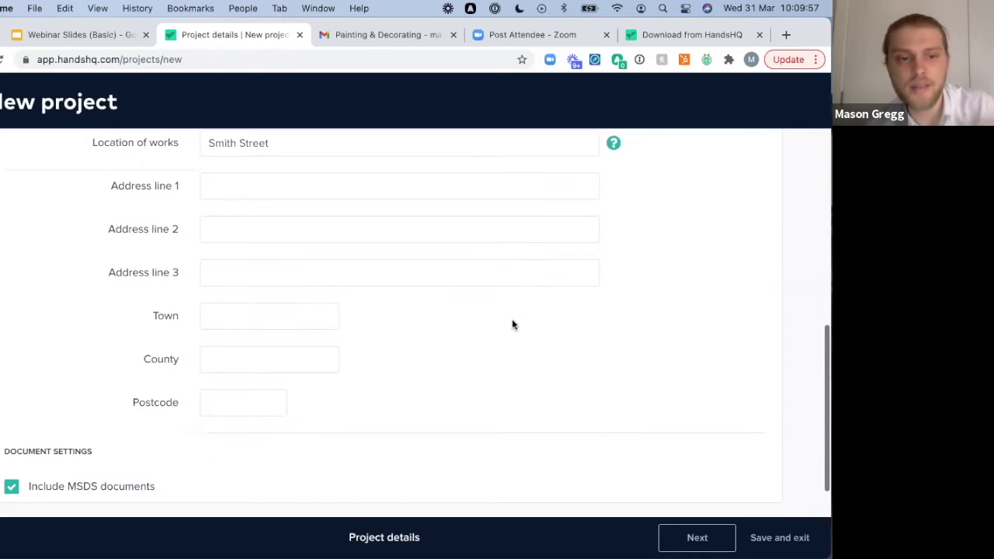
{"action": "scroll", "coordinate": [690, 537], "scroll_direction": "up", "scroll_amount": 5}
{"action": "left_click", "coordinate": [688, 538]}
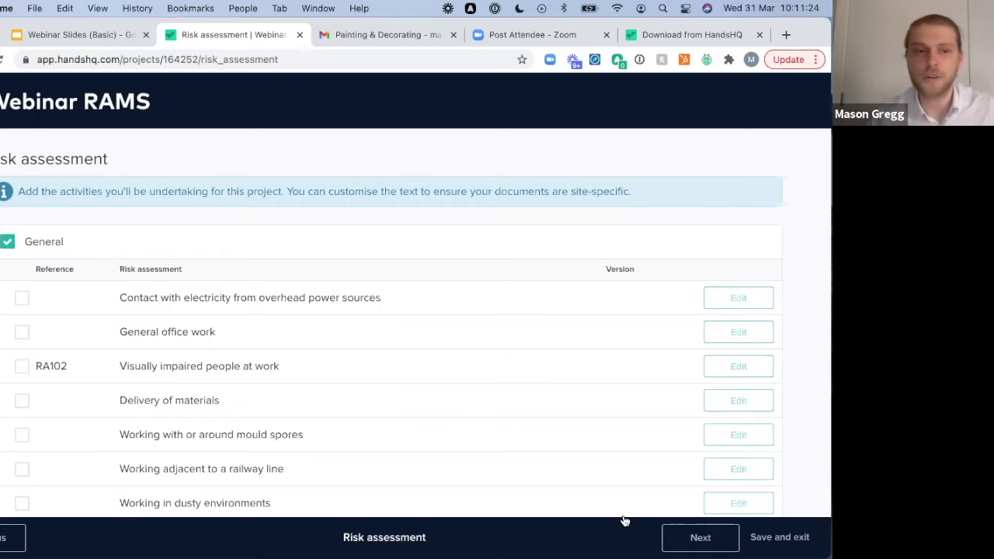
Add the Arrival & departure from site activity to the project and open it for editing.
{"action": "scroll", "coordinate": [624, 523], "scroll_direction": "down", "scroll_amount": 1}
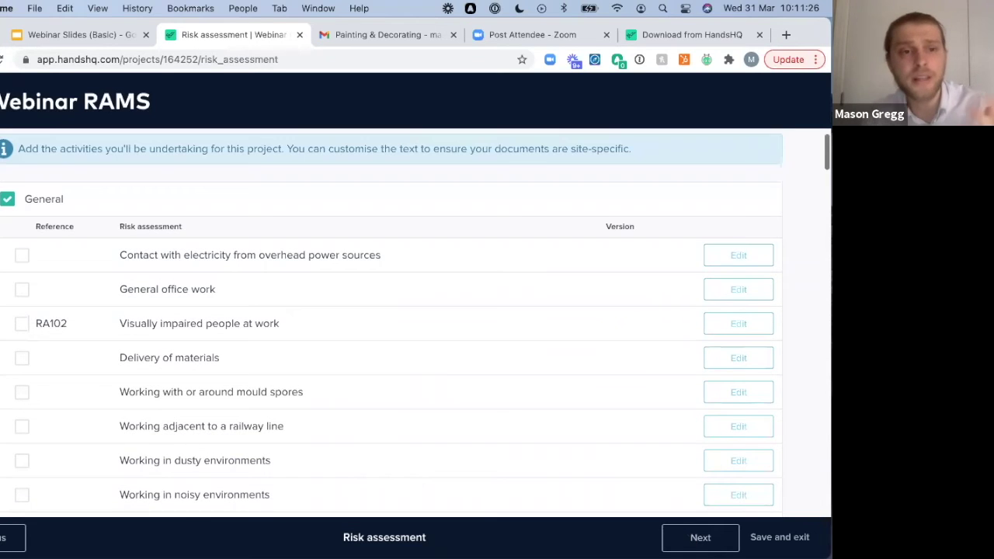
{"action": "scroll", "coordinate": [415, 322], "scroll_direction": "down", "scroll_amount": 1}
{"action": "scroll", "coordinate": [392, 327], "scroll_direction": "up", "scroll_amount": 1}
{"action": "scroll", "coordinate": [391, 327], "scroll_direction": "down", "scroll_amount": 2}
{"action": "scroll", "coordinate": [391, 322], "scroll_direction": "down", "scroll_amount": 3}
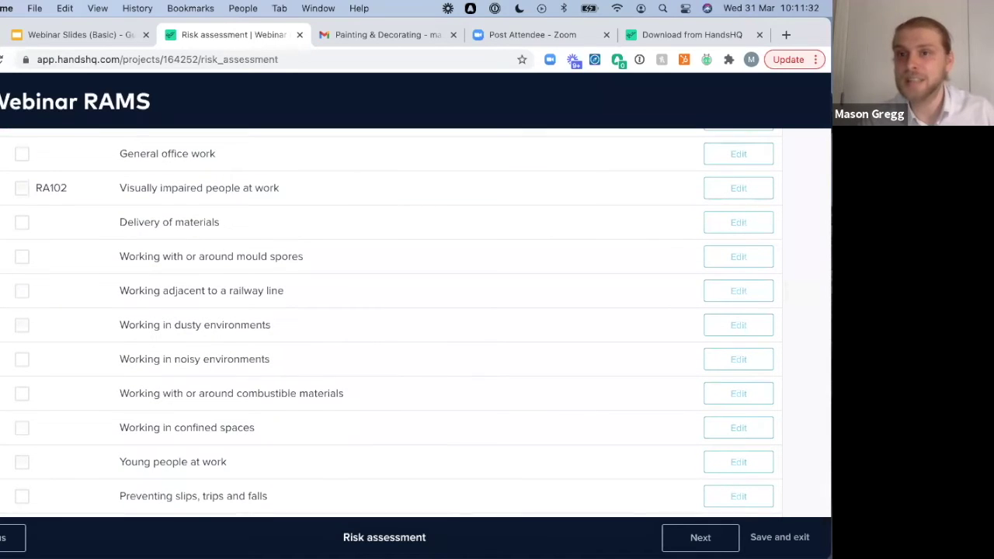
{"action": "scroll", "coordinate": [46, 337], "scroll_direction": "down", "scroll_amount": 3}
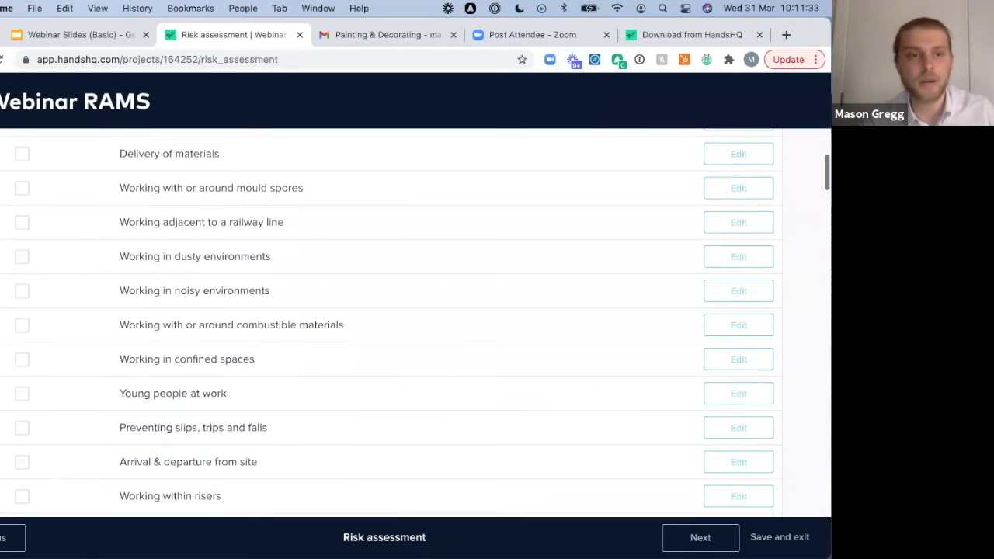
{"action": "scroll", "coordinate": [47, 337], "scroll_direction": "down", "scroll_amount": 3}
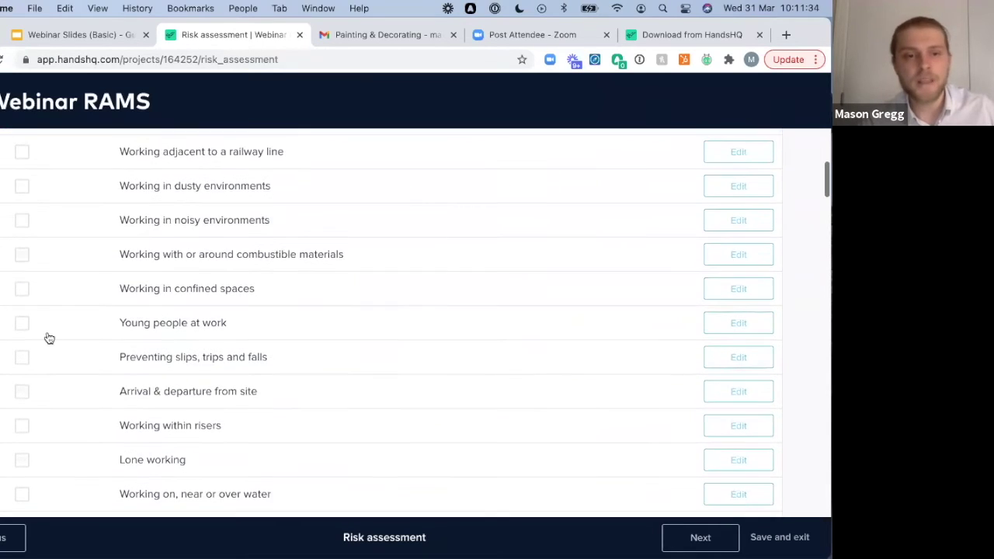
{"action": "left_click", "coordinate": [23, 394]}
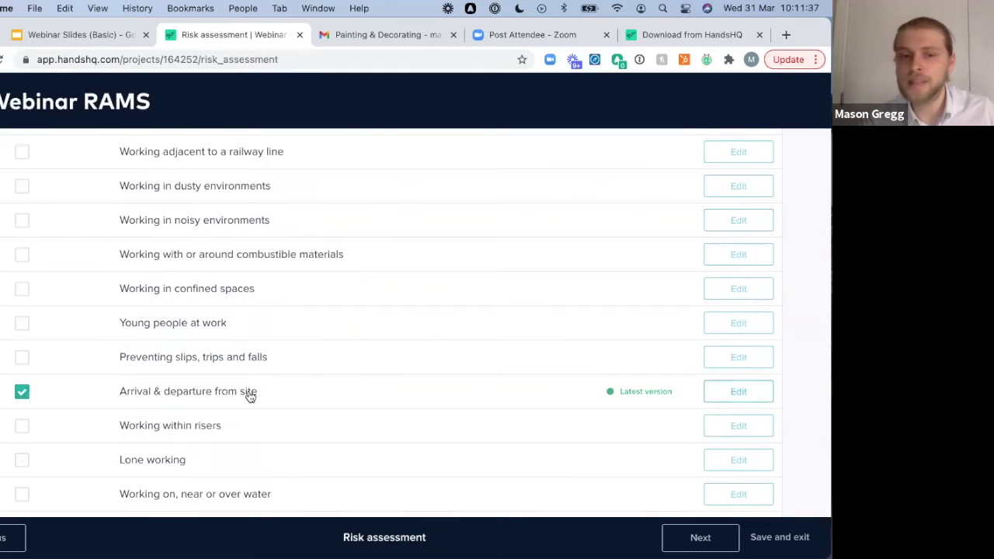
{"action": "left_click", "coordinate": [741, 394]}
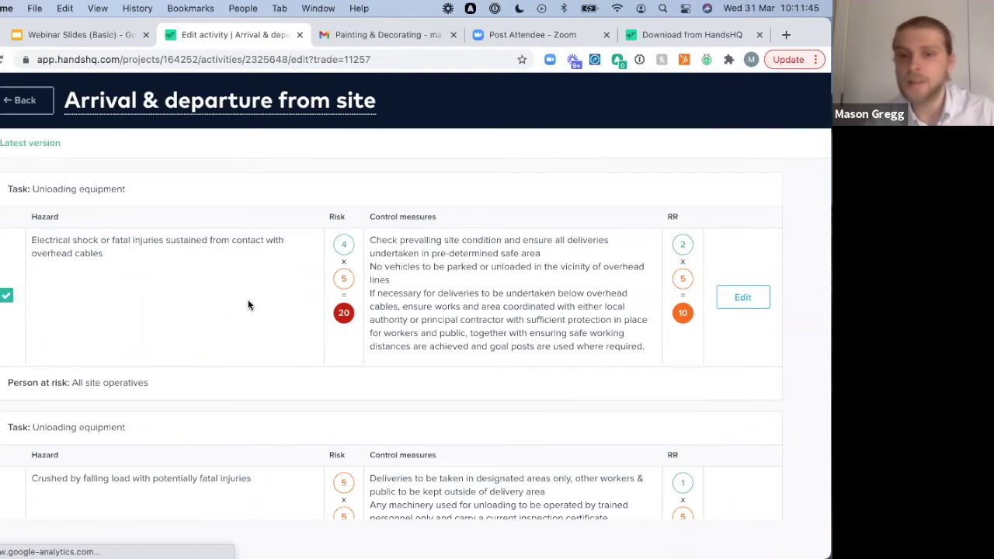
Exclude the overhead cables hazard and open the Crushed by falling load hazard for editing.
{"action": "scroll", "coordinate": [249, 305], "scroll_direction": "down", "scroll_amount": 1}
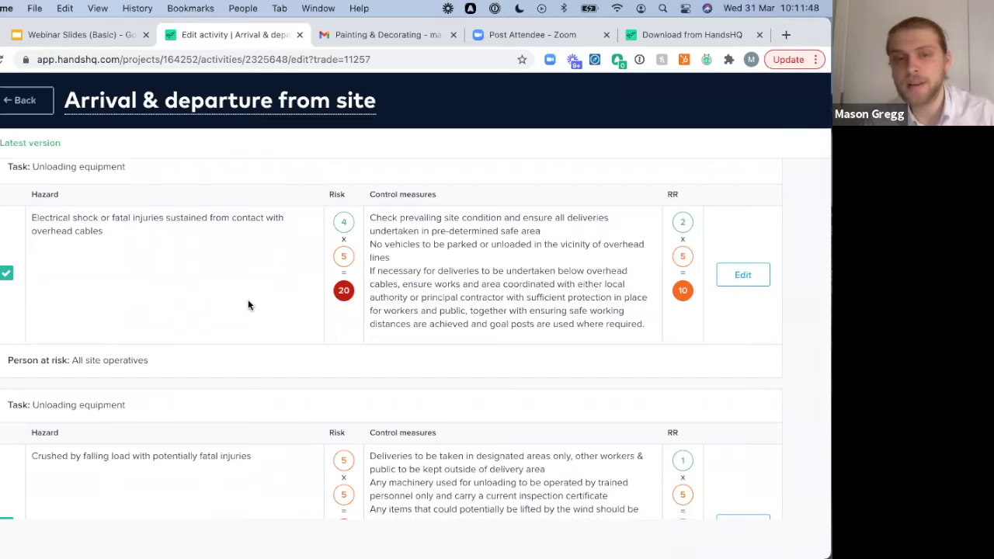
{"action": "left_click", "coordinate": [5, 277]}
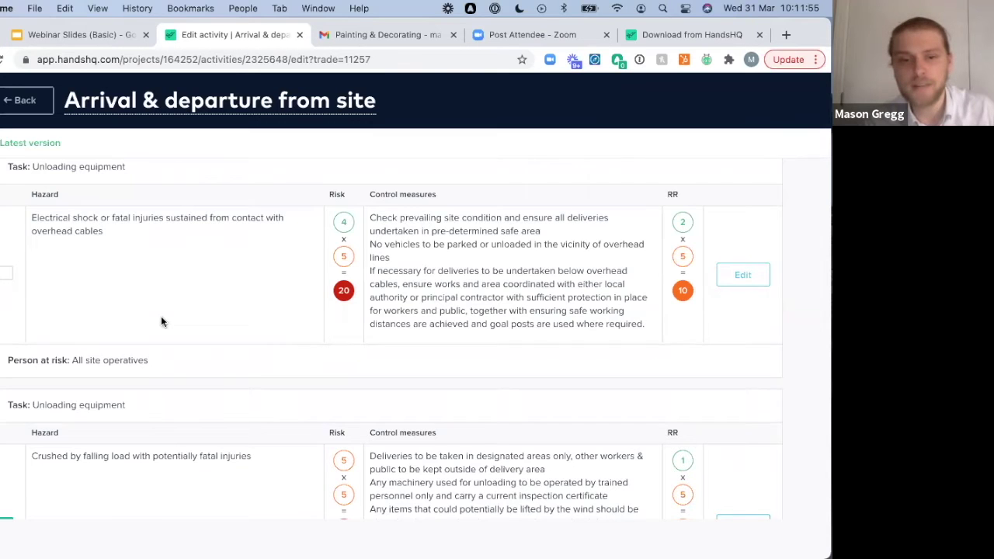
{"action": "scroll", "coordinate": [160, 317], "scroll_direction": "down", "scroll_amount": 5}
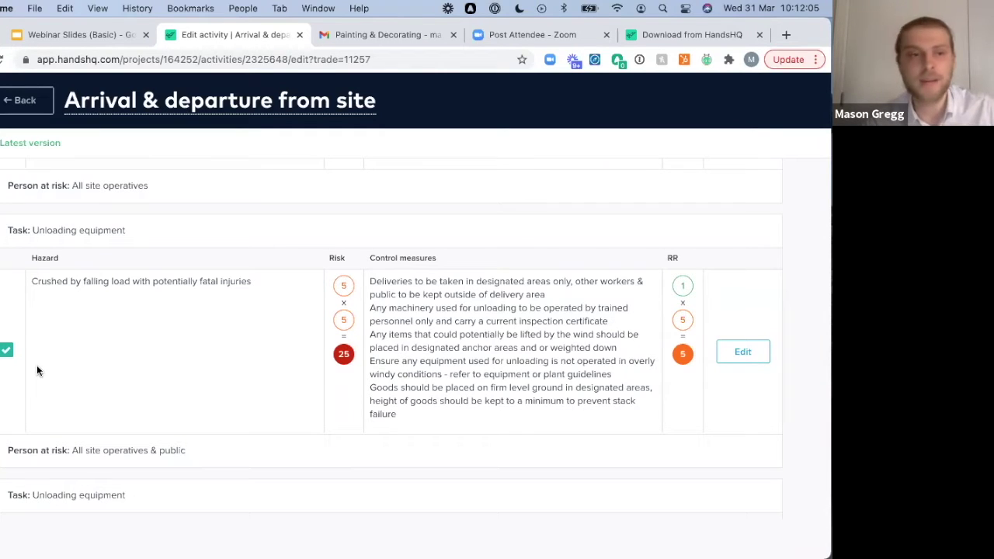
{"action": "left_click", "coordinate": [735, 363]}
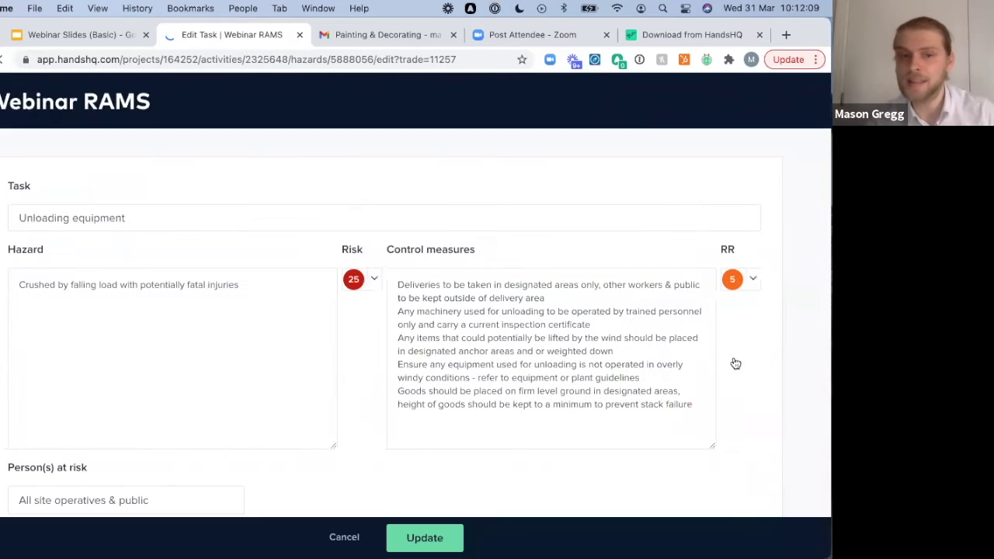
Change the task to 'Unloading equipment 2 tonne pallet' and append 'on smith street' to the hazard.
{"action": "left_click", "coordinate": [158, 218]}
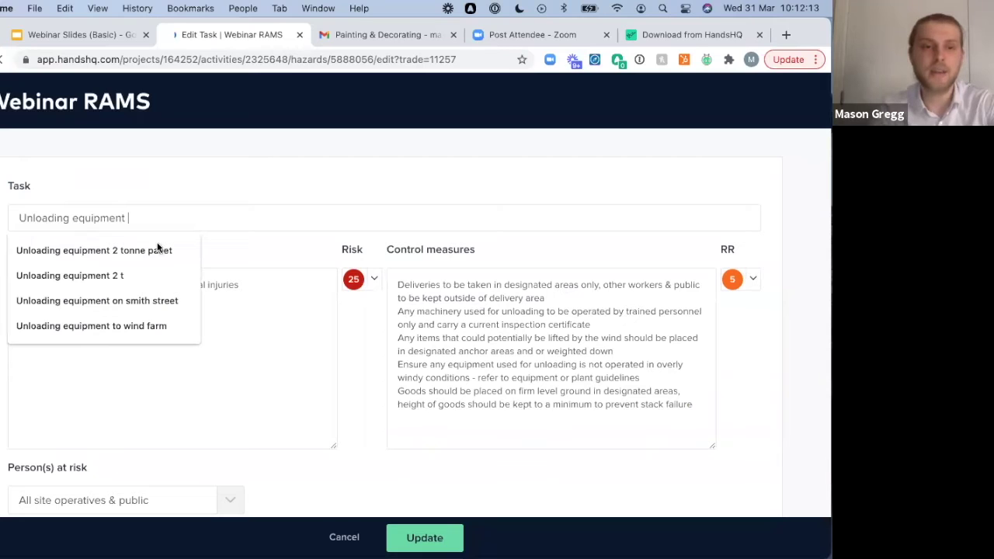
{"action": "type", "text": "2"}
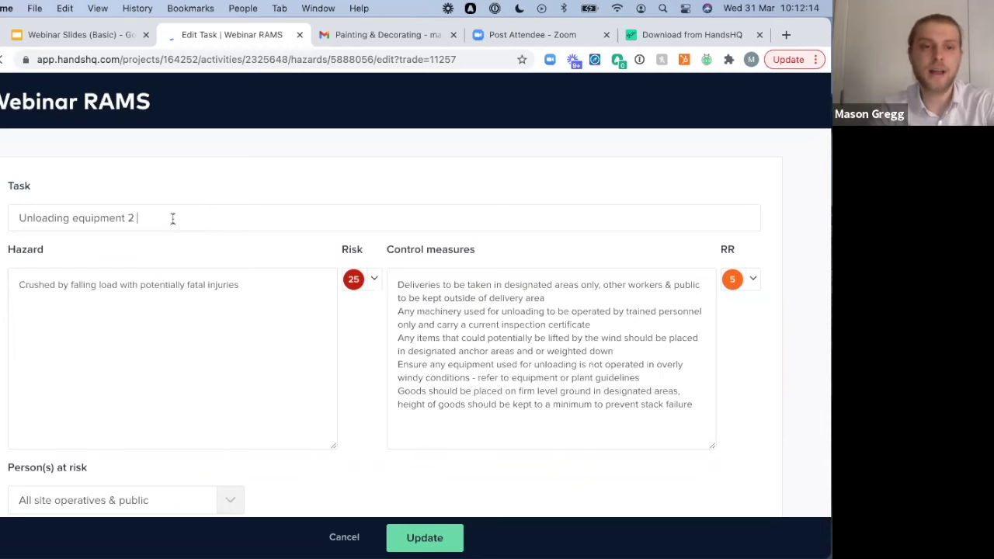
{"action": "left_click", "coordinate": [253, 288]}
{"action": "type", "text": "on smith street"}
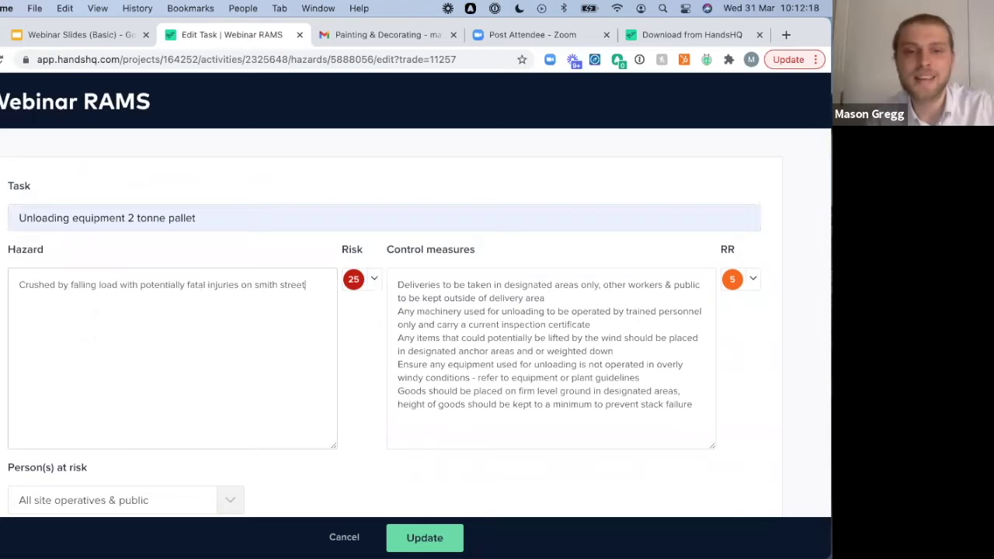
Check both risk matrices, save the hazard, and return to the risk assessment list.
{"action": "left_click", "coordinate": [376, 284]}
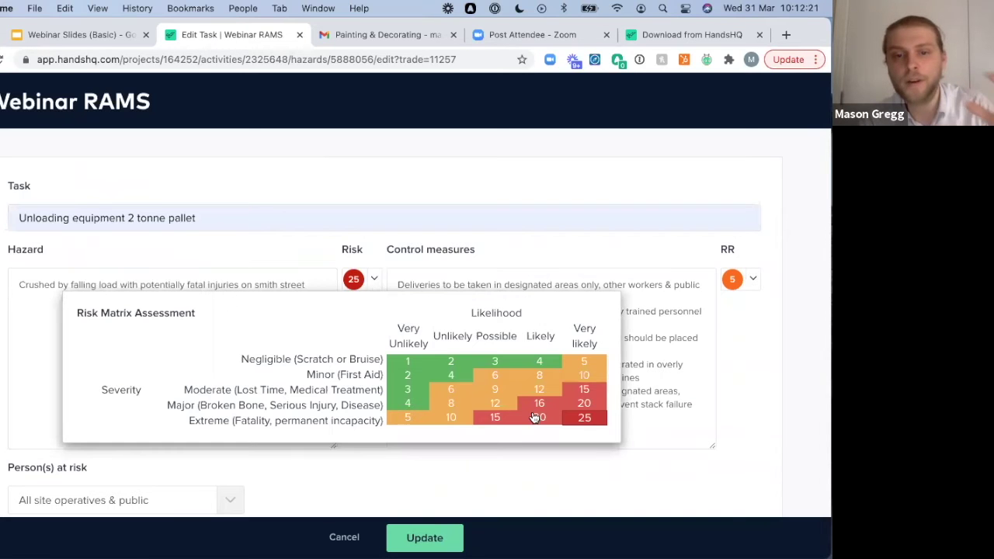
{"action": "left_click", "coordinate": [667, 404]}
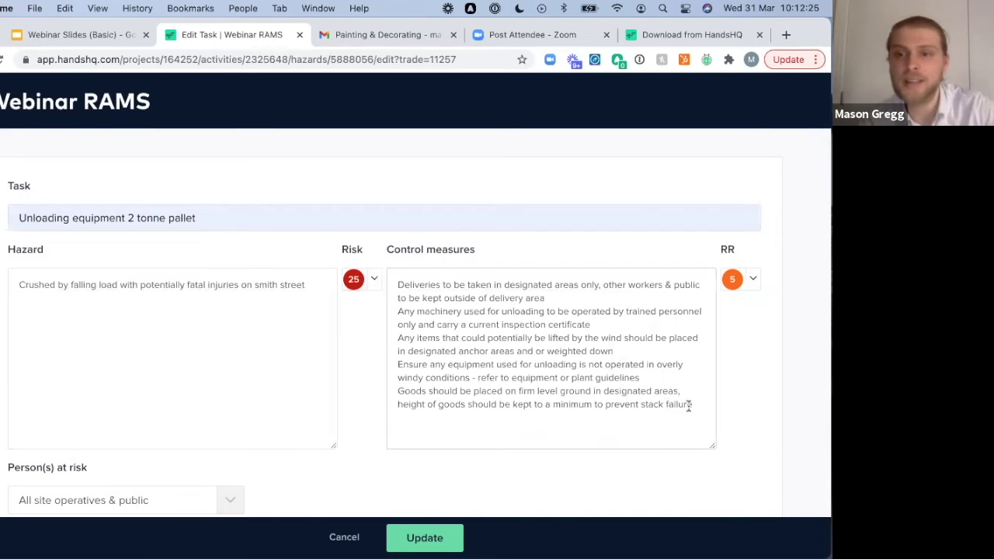
{"action": "left_click", "coordinate": [753, 280]}
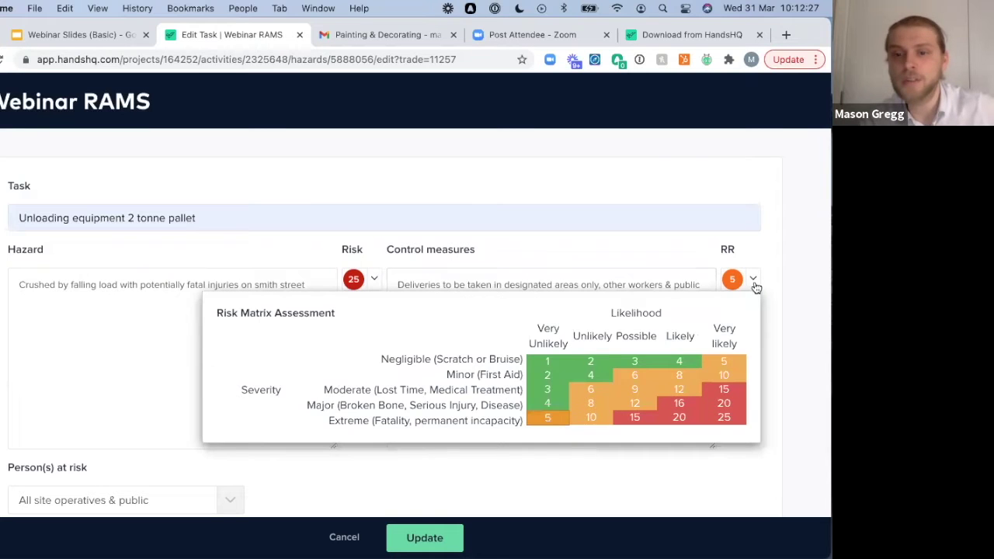
{"action": "left_click", "coordinate": [546, 332]}
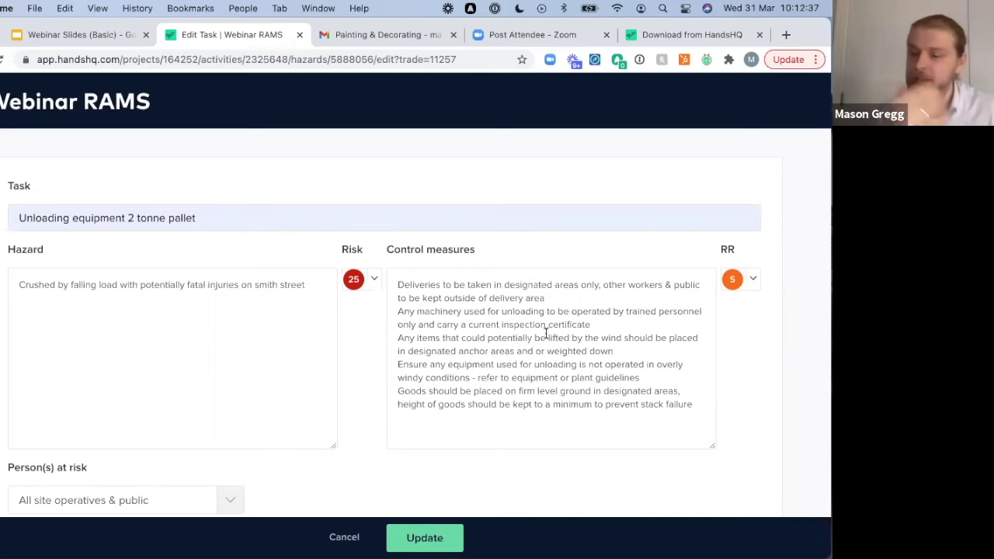
{"action": "left_click", "coordinate": [423, 538]}
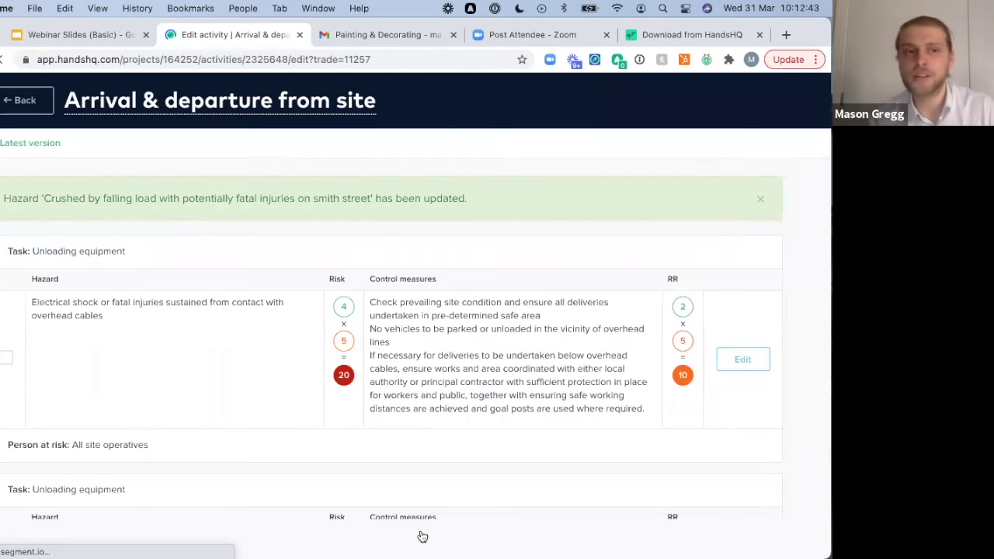
{"action": "left_click", "coordinate": [23, 106]}
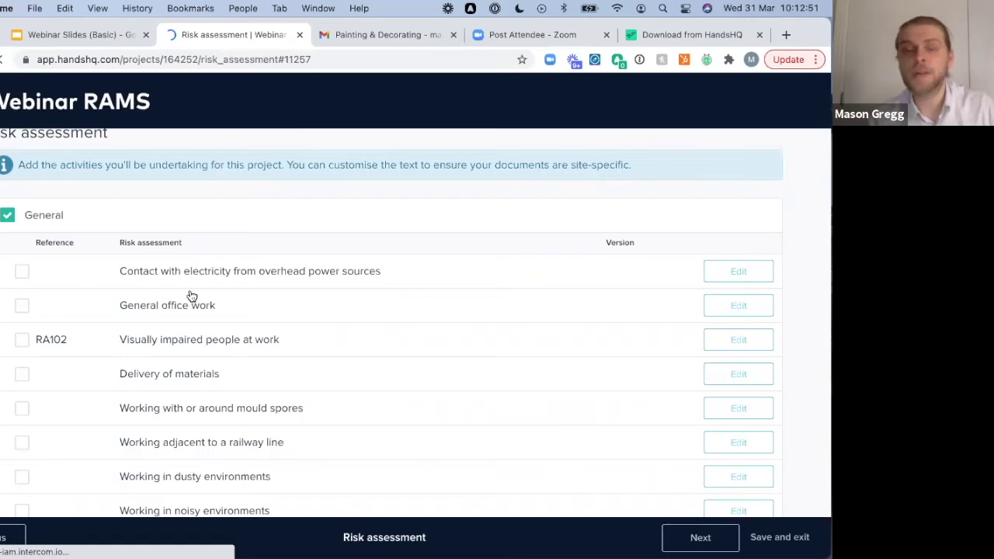
Add the Installing new lighting activity and advance to the Sequence of operations step.
{"action": "scroll", "coordinate": [225, 334], "scroll_direction": "down", "scroll_amount": 5}
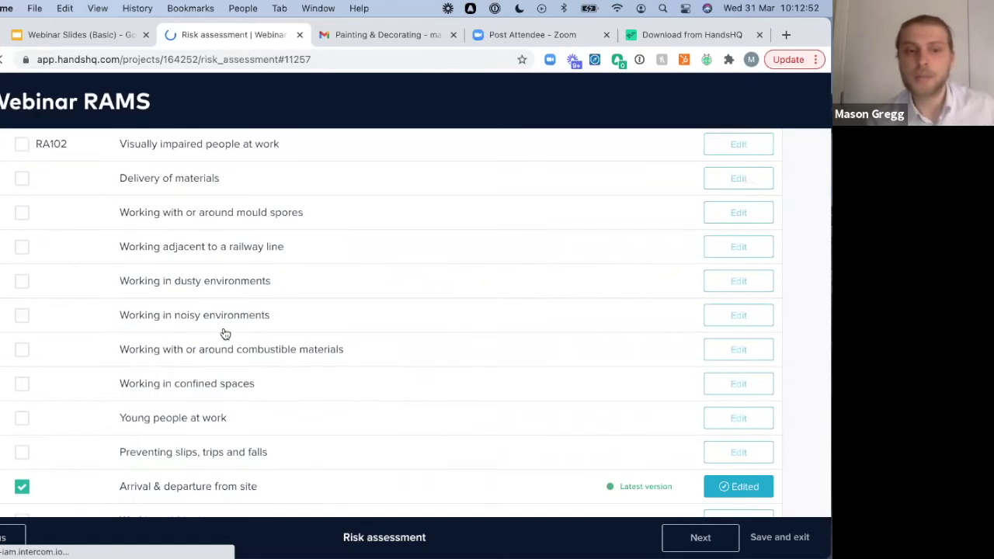
{"action": "scroll", "coordinate": [224, 334], "scroll_direction": "down", "scroll_amount": 5}
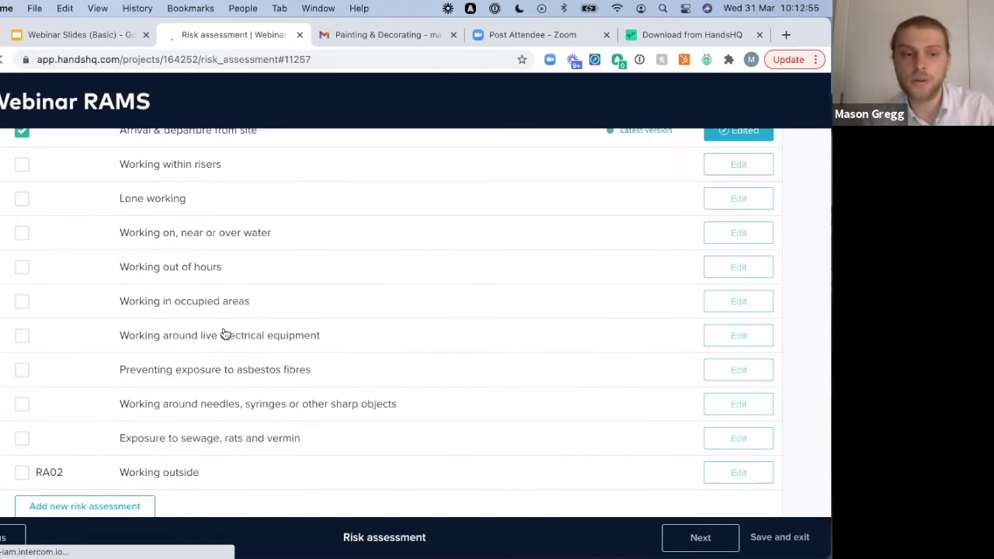
{"action": "scroll", "coordinate": [223, 327], "scroll_direction": "down", "scroll_amount": 3}
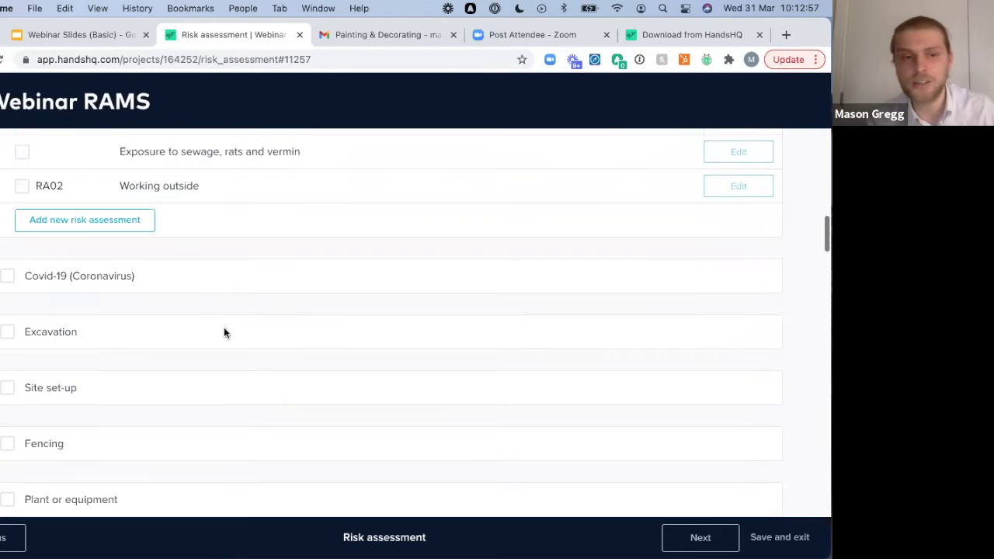
{"action": "scroll", "coordinate": [225, 333], "scroll_direction": "down", "scroll_amount": 1}
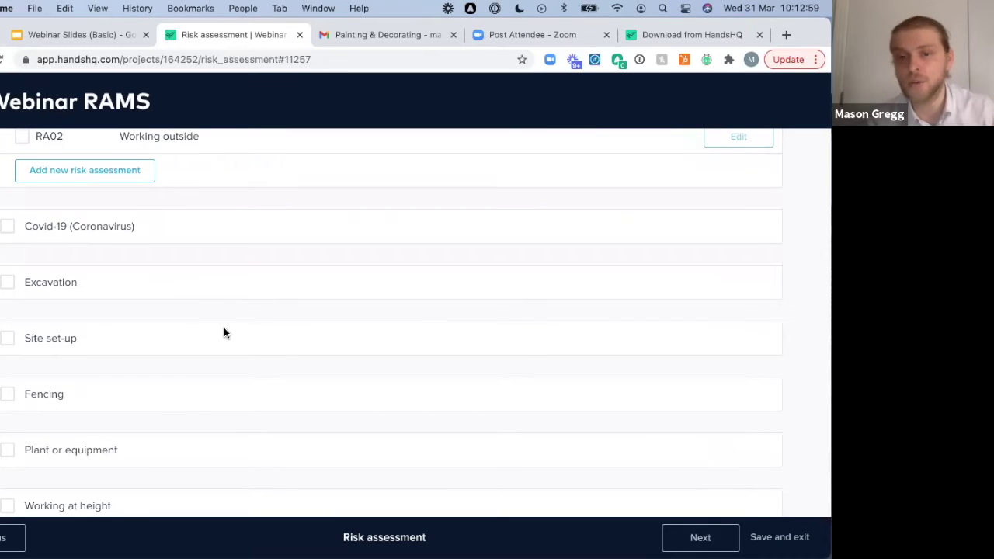
{"action": "scroll", "coordinate": [224, 333], "scroll_direction": "down", "scroll_amount": 1}
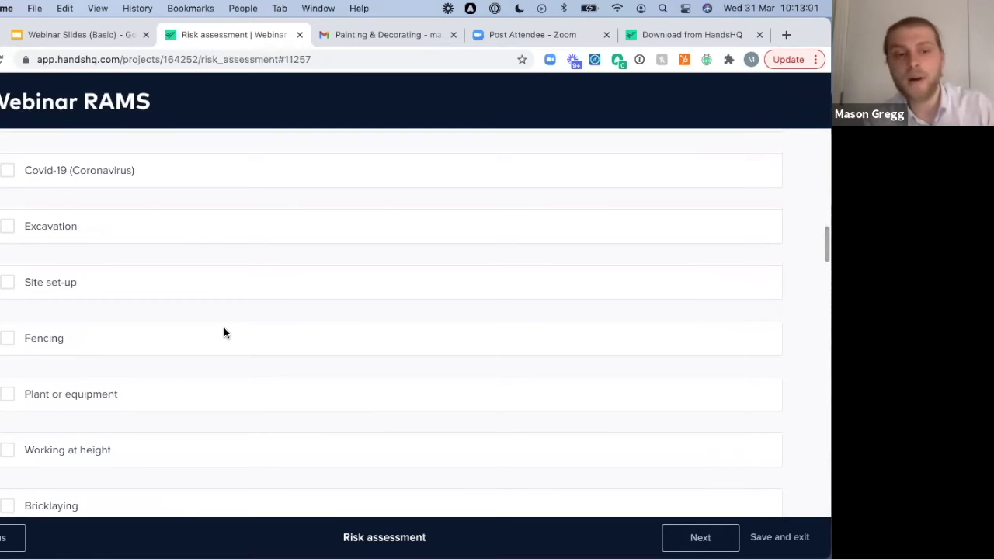
{"action": "scroll", "coordinate": [224, 334], "scroll_direction": "down", "scroll_amount": 1}
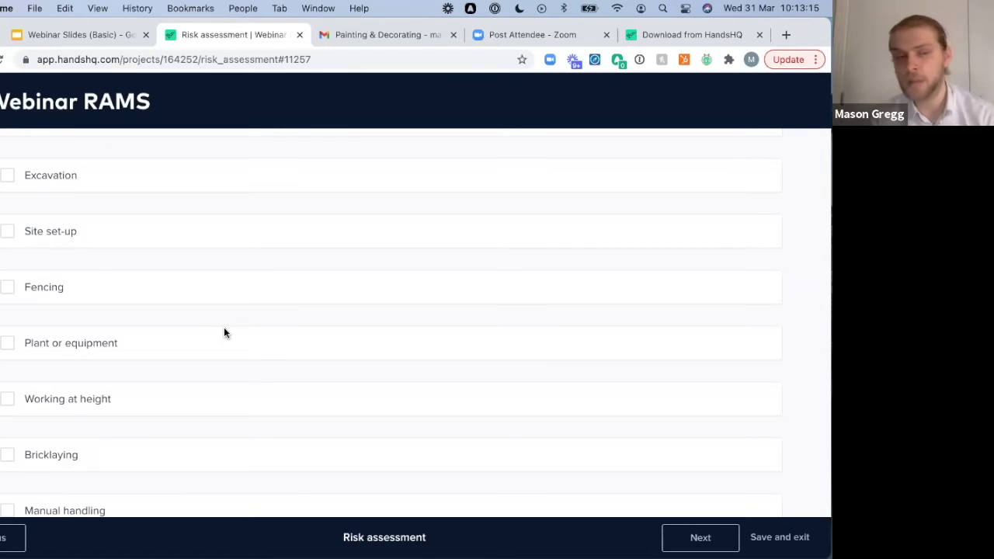
{"action": "scroll", "coordinate": [224, 332], "scroll_direction": "down", "scroll_amount": 2}
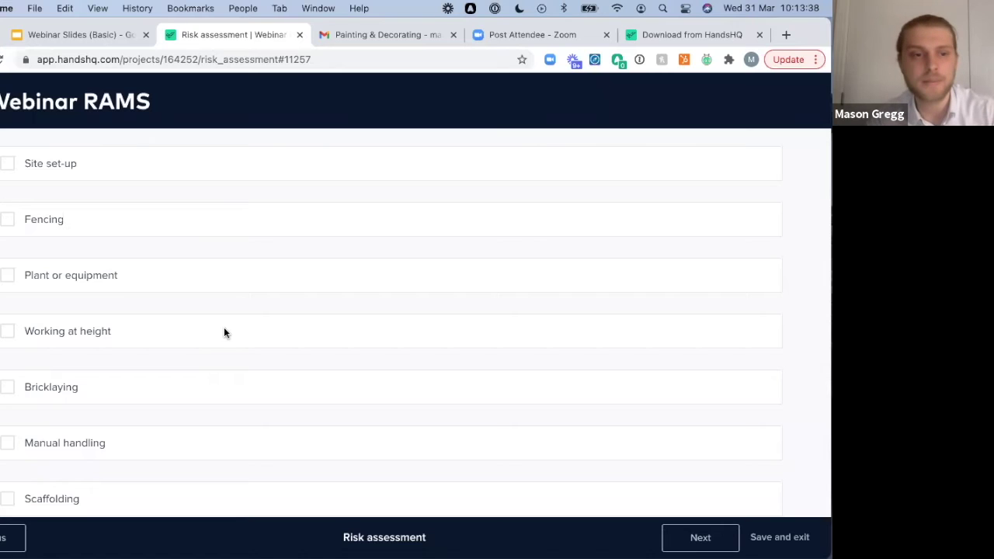
{"action": "scroll", "coordinate": [183, 341], "scroll_direction": "down", "scroll_amount": 6}
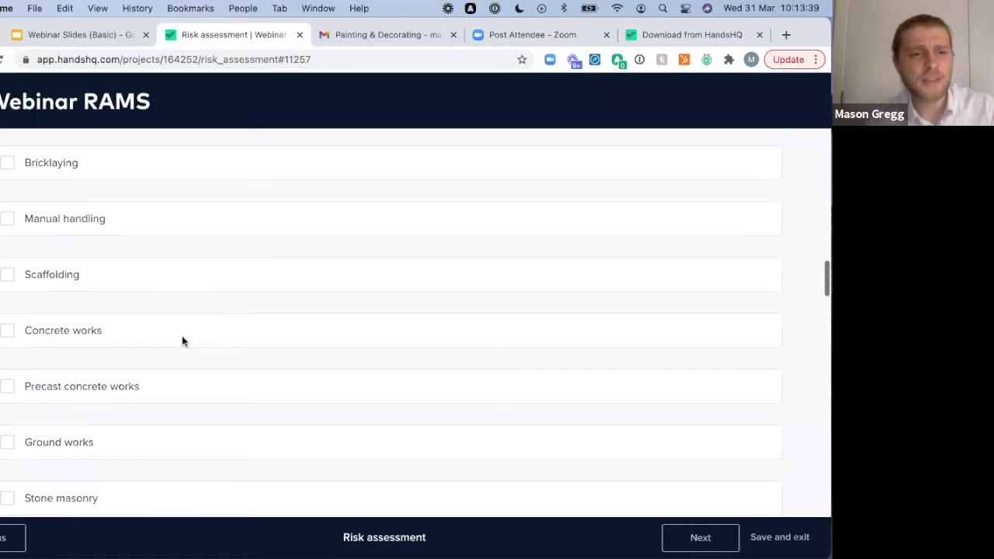
{"action": "scroll", "coordinate": [184, 341], "scroll_direction": "down", "scroll_amount": 2}
{"action": "scroll", "coordinate": [27, 404], "scroll_direction": "down", "scroll_amount": 1}
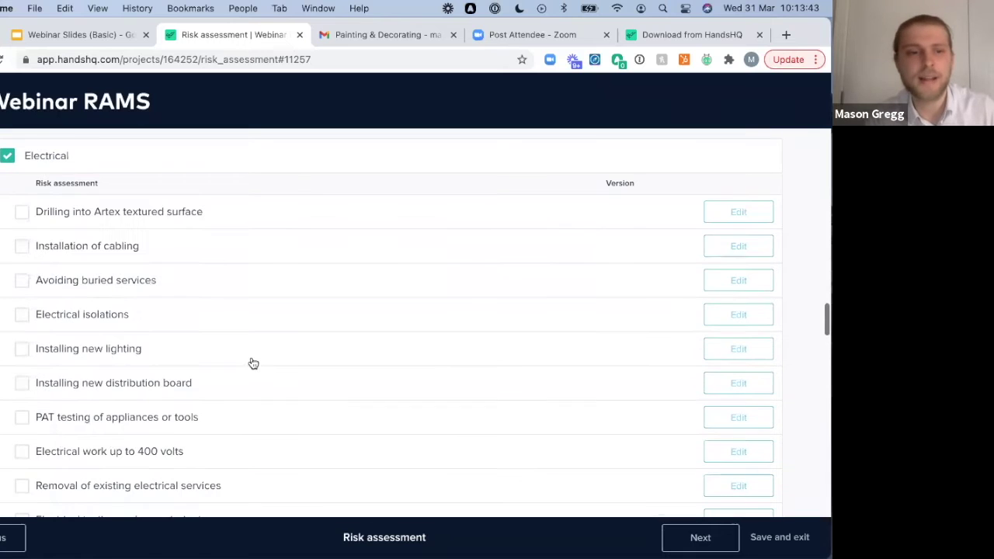
{"action": "scroll", "coordinate": [20, 315], "scroll_direction": "down", "scroll_amount": 1}
{"action": "left_click", "coordinate": [22, 311]}
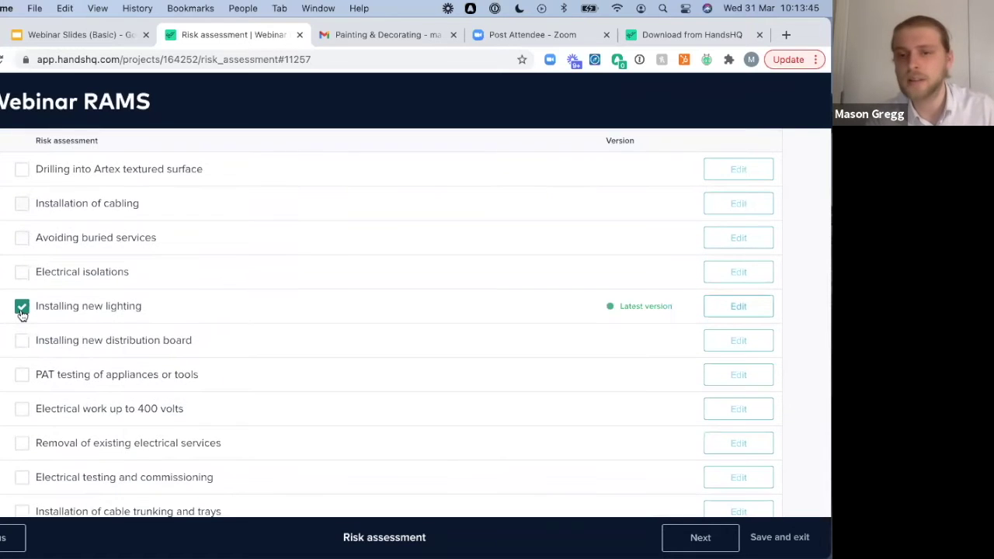
{"action": "scroll", "coordinate": [209, 360], "scroll_direction": "down", "scroll_amount": 5}
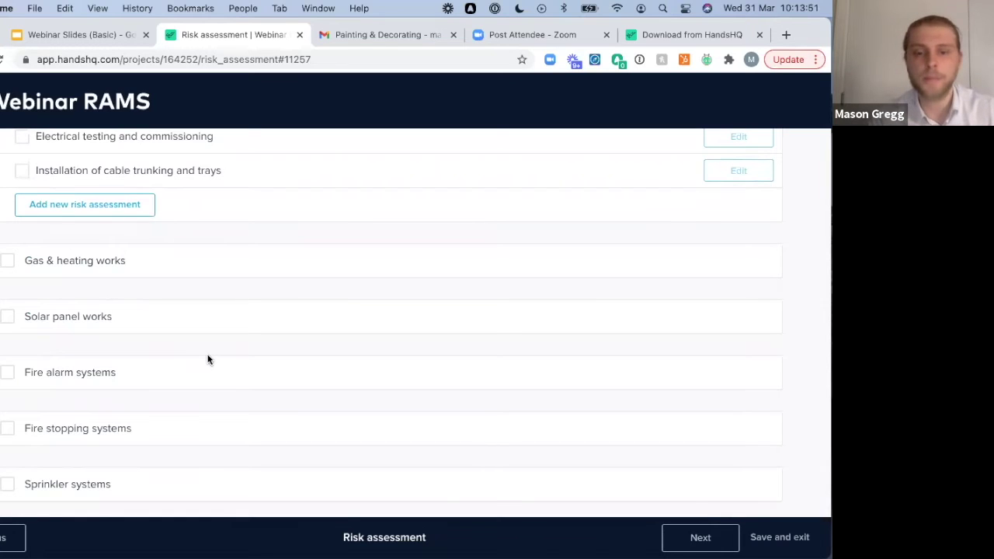
{"action": "left_click", "coordinate": [703, 539]}
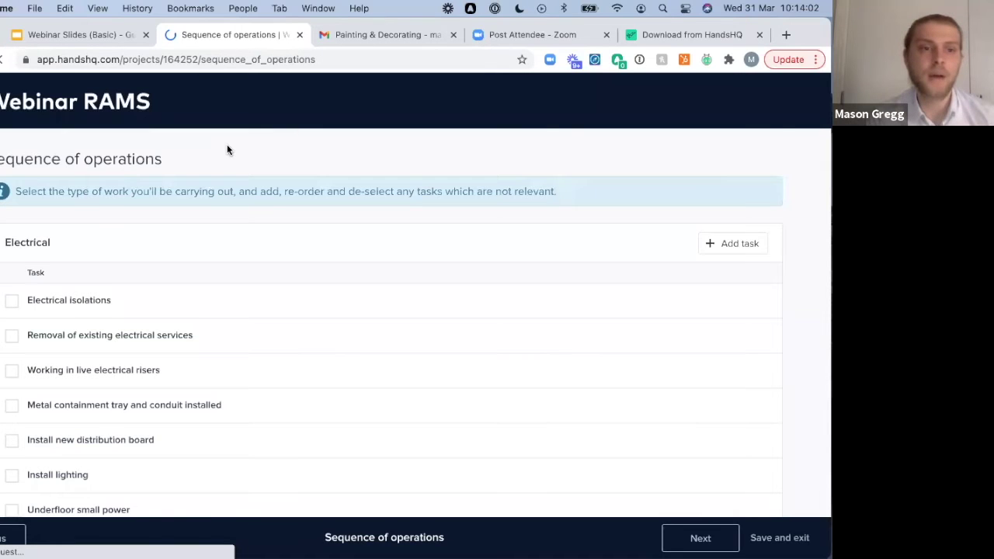
Include Install lighting in the sequence, leaving out its Mount lighting junction boxes sub-task.
{"action": "scroll", "coordinate": [247, 218], "scroll_direction": "down", "scroll_amount": 2}
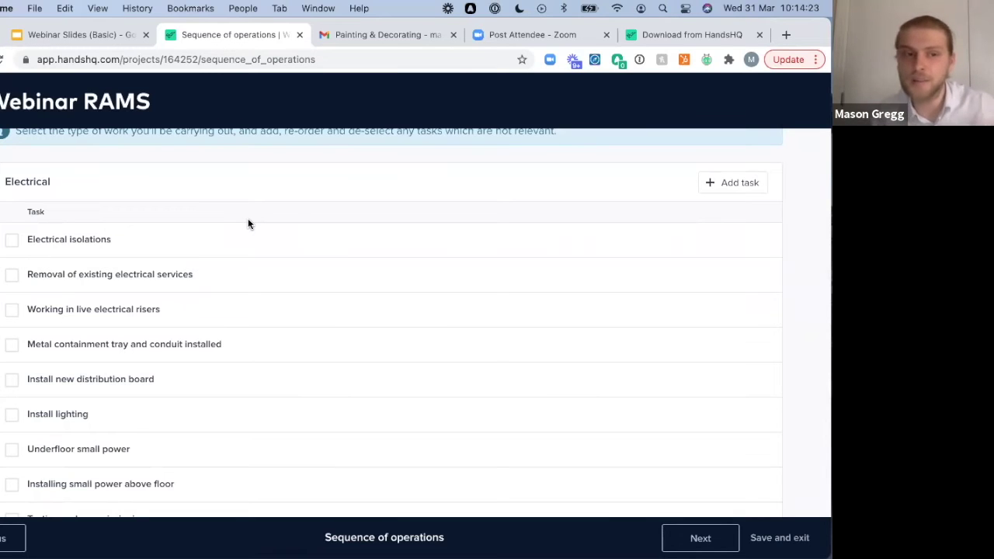
{"action": "scroll", "coordinate": [225, 251], "scroll_direction": "down", "scroll_amount": 1}
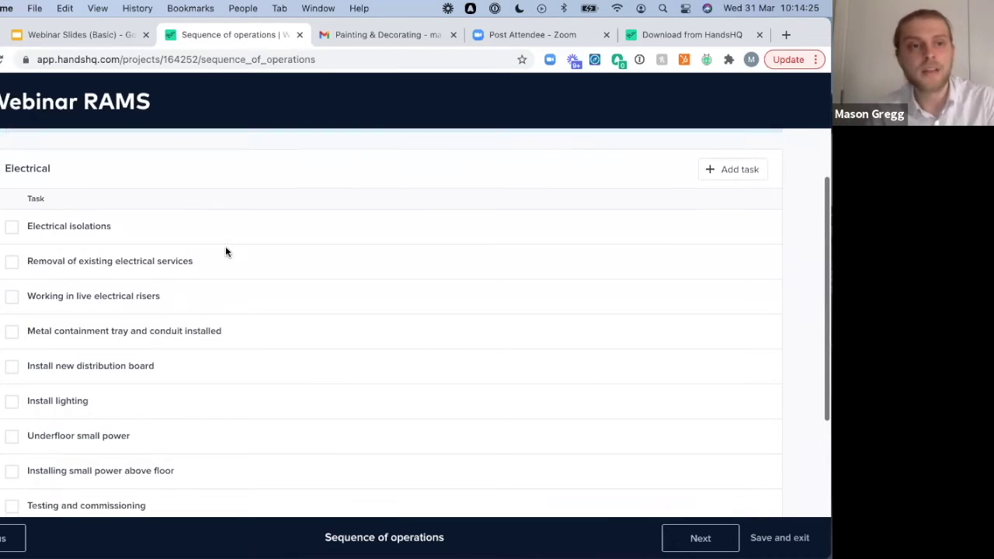
{"action": "scroll", "coordinate": [225, 251], "scroll_direction": "down", "scroll_amount": 3}
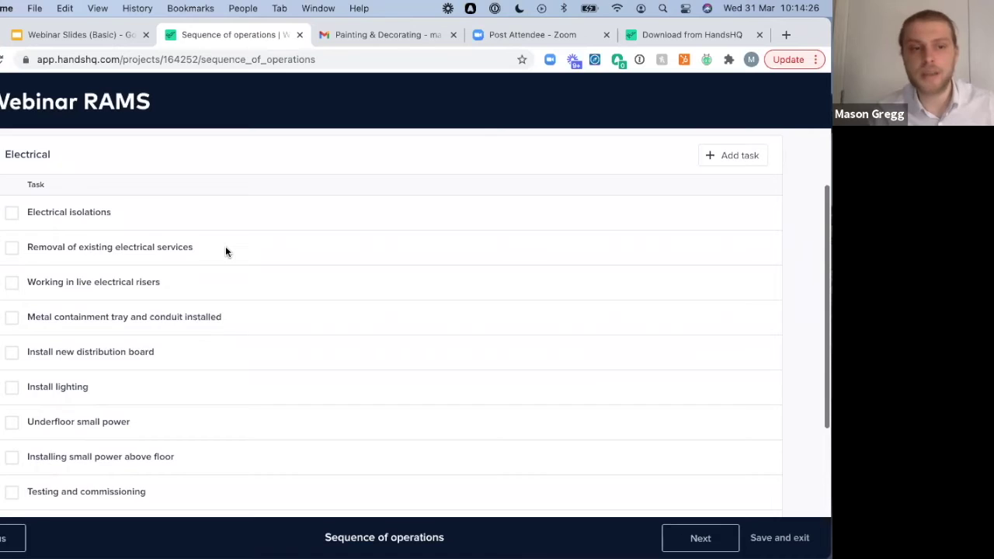
{"action": "left_click", "coordinate": [12, 301]}
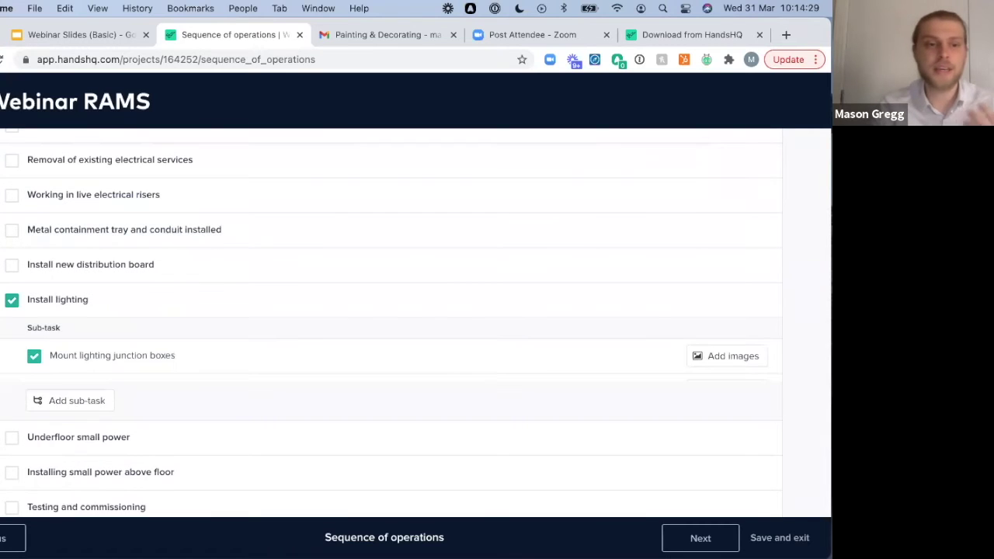
{"action": "scroll", "coordinate": [225, 251], "scroll_direction": "down", "scroll_amount": 3}
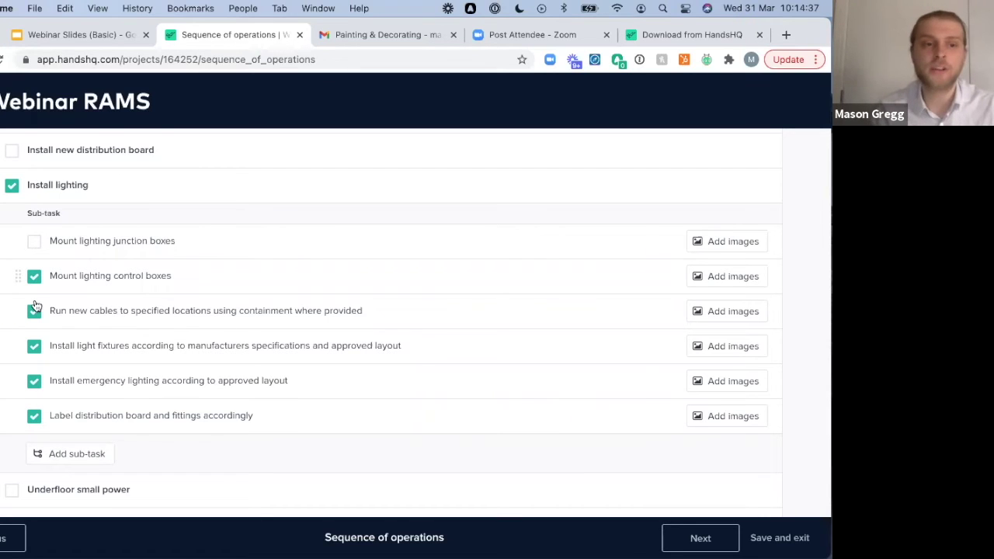
{"action": "left_click_drag", "start_coordinate": [12, 321], "coordinate": [10, 284]}
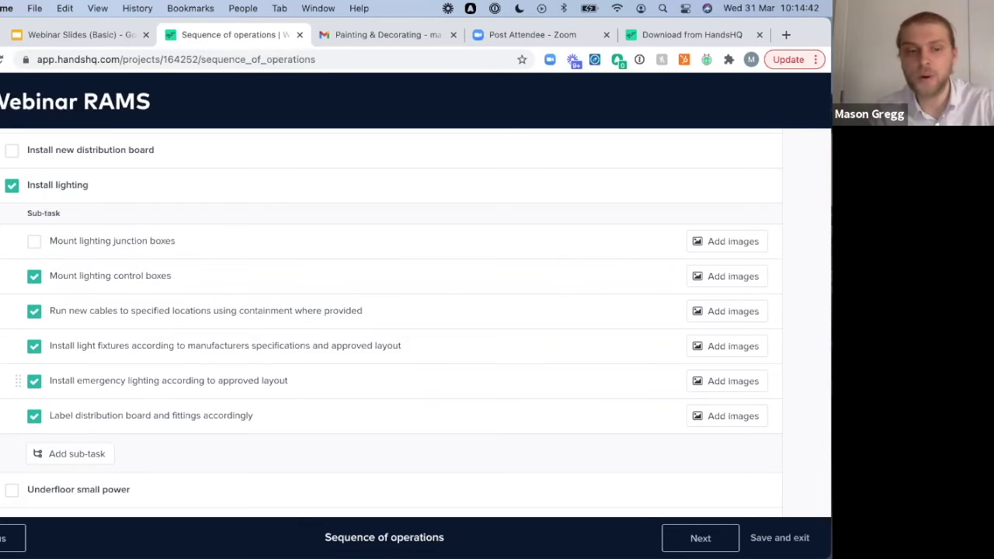
Append 1234567 to the emergency lighting sub-task and save it.
{"action": "left_click", "coordinate": [298, 381]}
{"action": "type", "text": "1234567"}
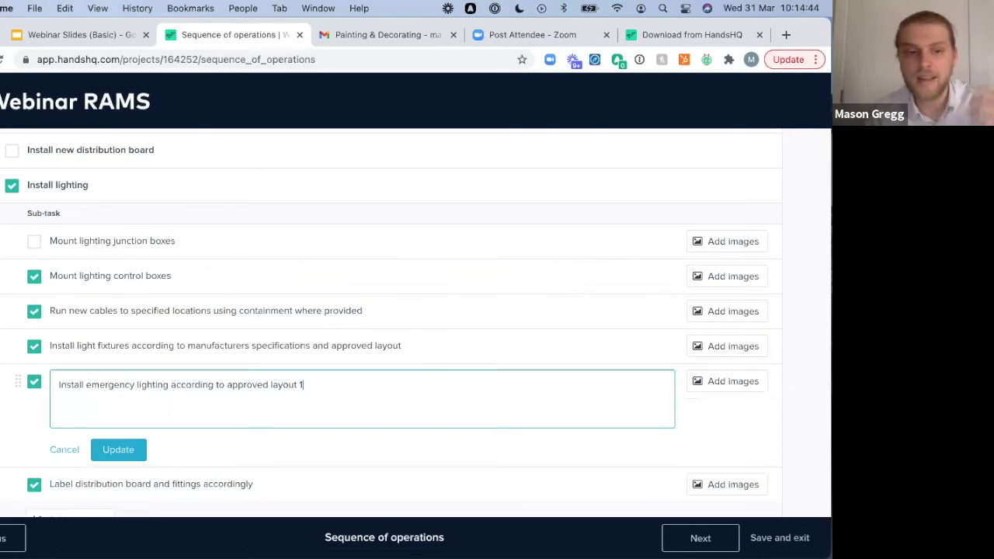
{"action": "left_click", "coordinate": [132, 454]}
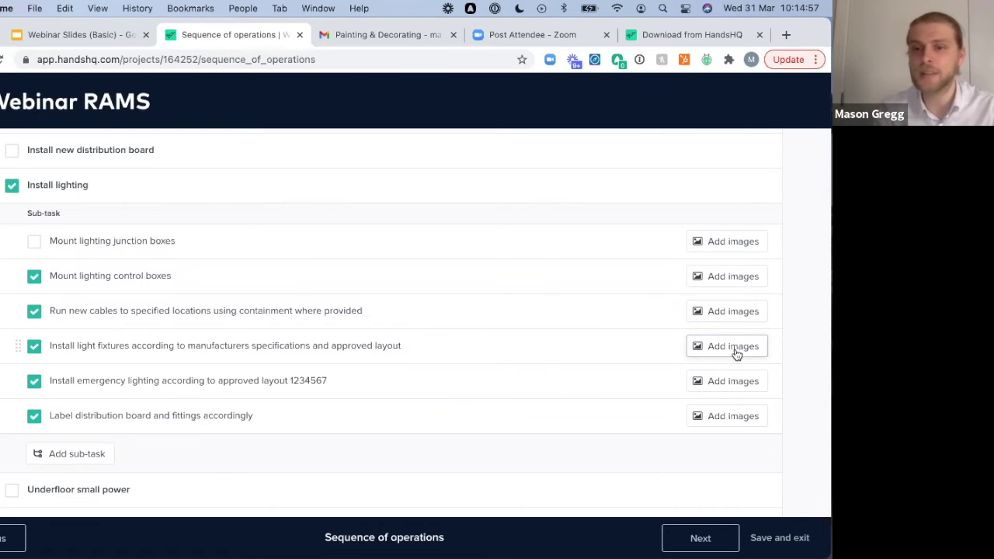
Continue to the Method statement and enter 12345 as the activity description.
{"action": "left_click", "coordinate": [690, 542]}
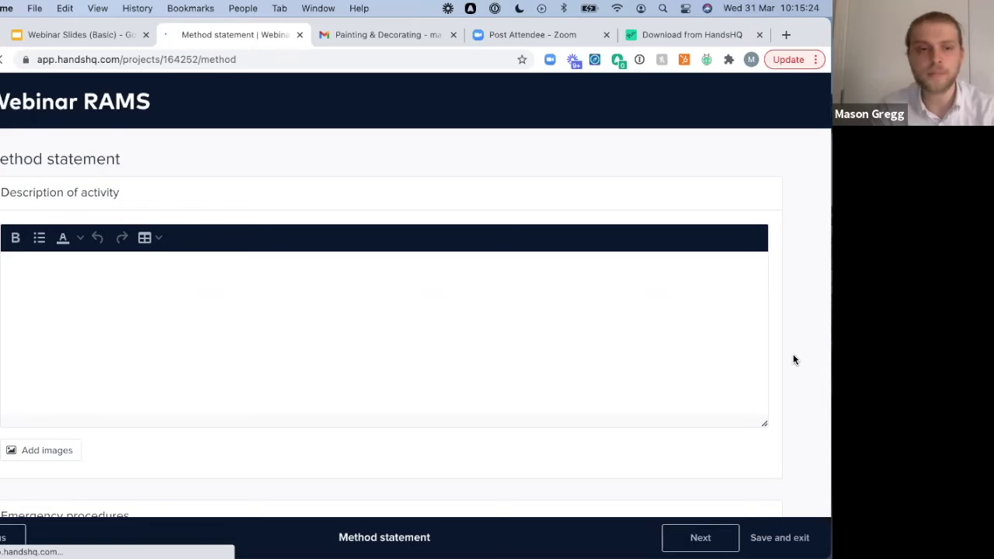
{"action": "scroll", "coordinate": [252, 241], "scroll_direction": "down", "scroll_amount": 2}
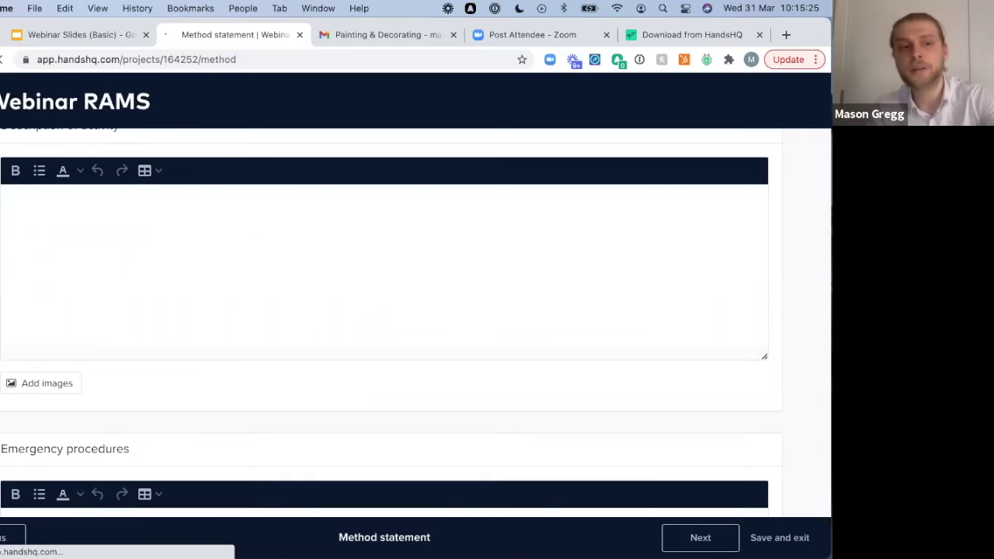
{"action": "type", "text": "12345"}
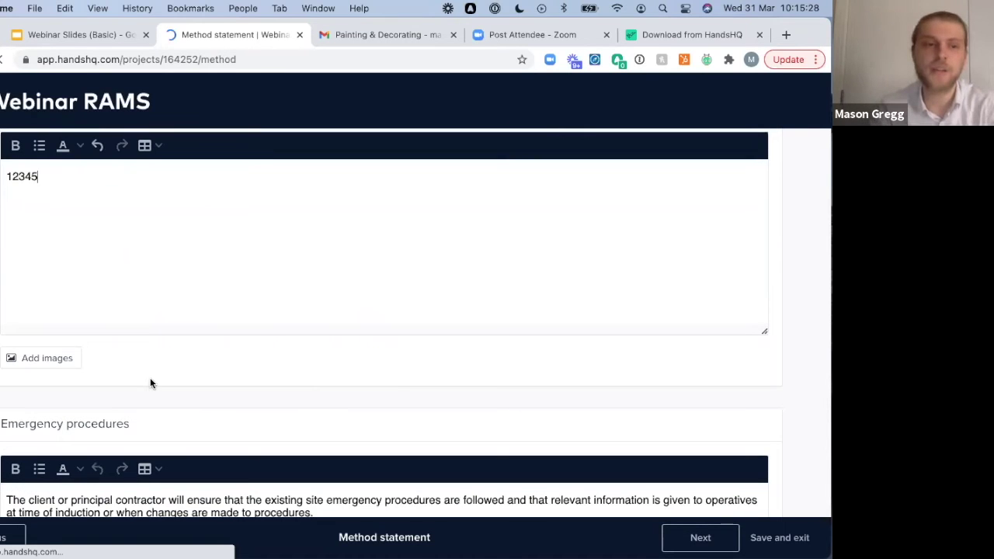
Clear all the Emergency procedures text and scroll down to the image upload area.
{"action": "scroll", "coordinate": [151, 379], "scroll_direction": "down", "scroll_amount": 4}
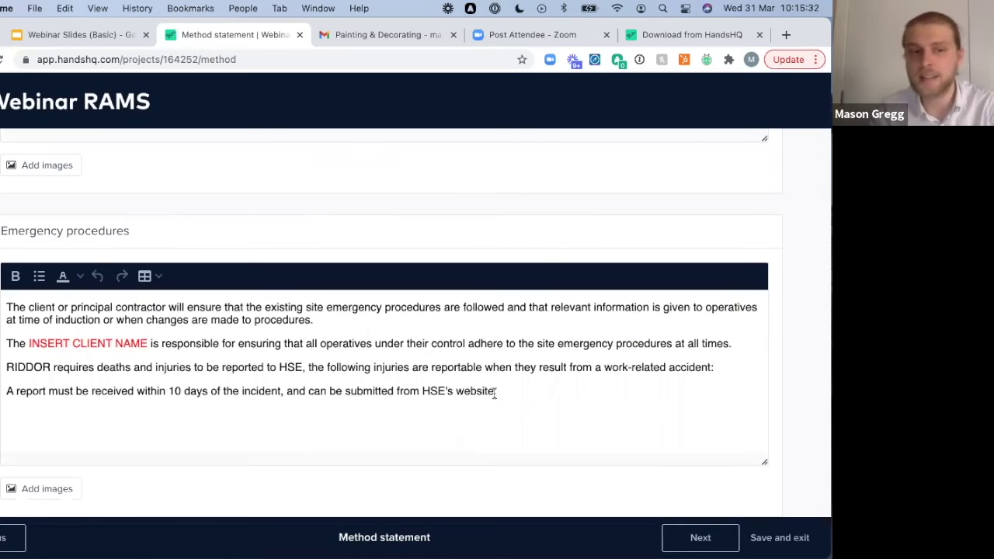
{"action": "key", "text": "super+a"}
{"action": "key", "text": "BackSpace"}
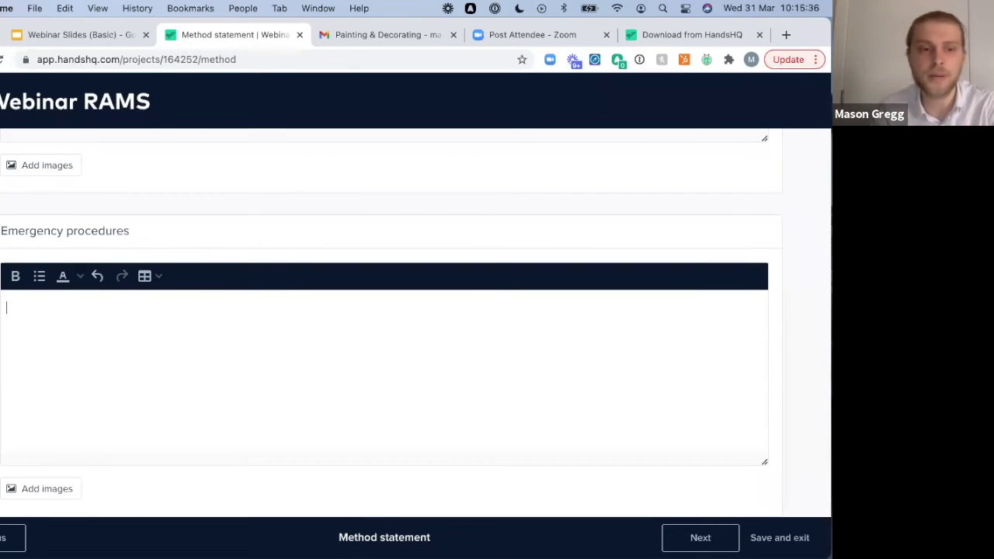
{"action": "scroll", "coordinate": [389, 311], "scroll_direction": "down", "scroll_amount": 4}
{"action": "scroll", "coordinate": [388, 311], "scroll_direction": "down", "scroll_amount": 5}
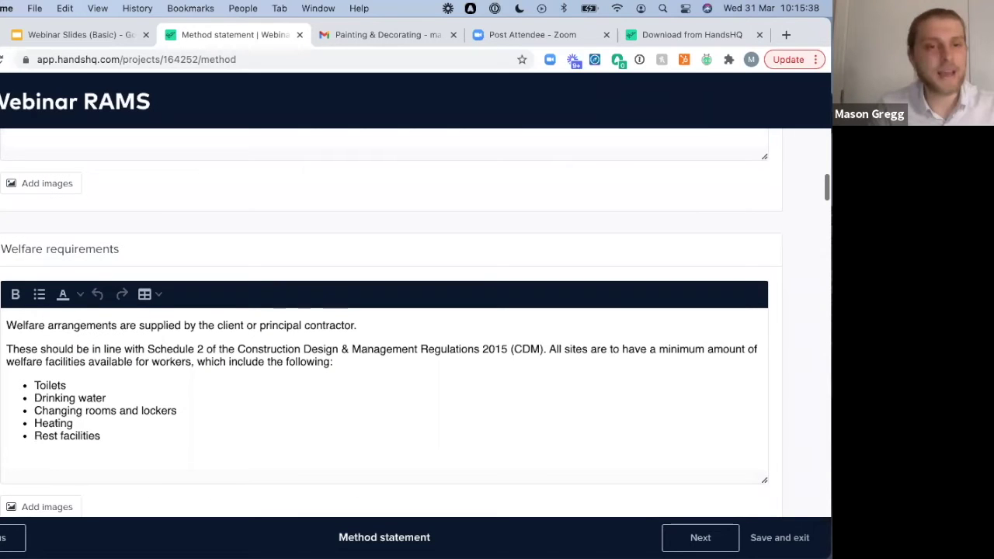
{"action": "scroll", "coordinate": [388, 311], "scroll_direction": "down", "scroll_amount": 7}
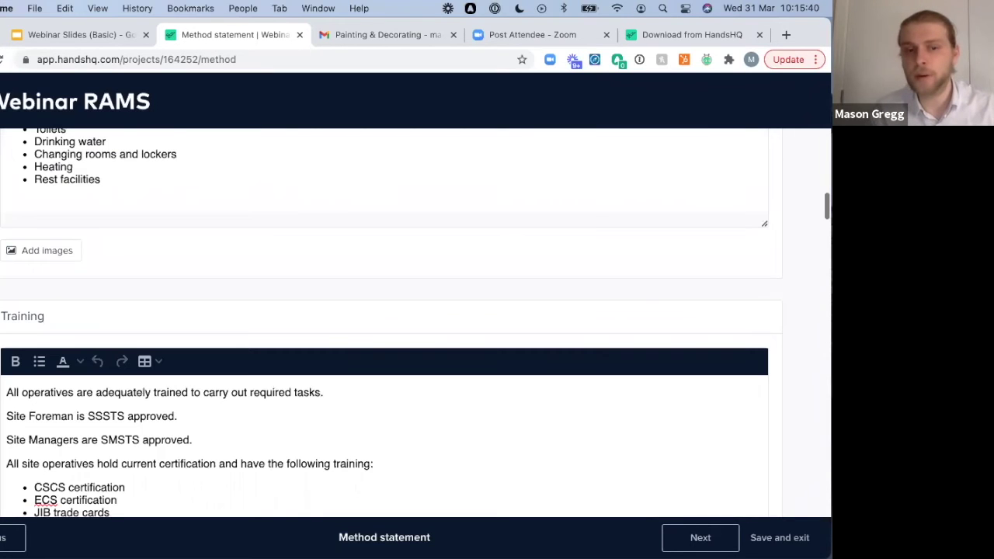
{"action": "scroll", "coordinate": [389, 311], "scroll_direction": "down", "scroll_amount": 10}
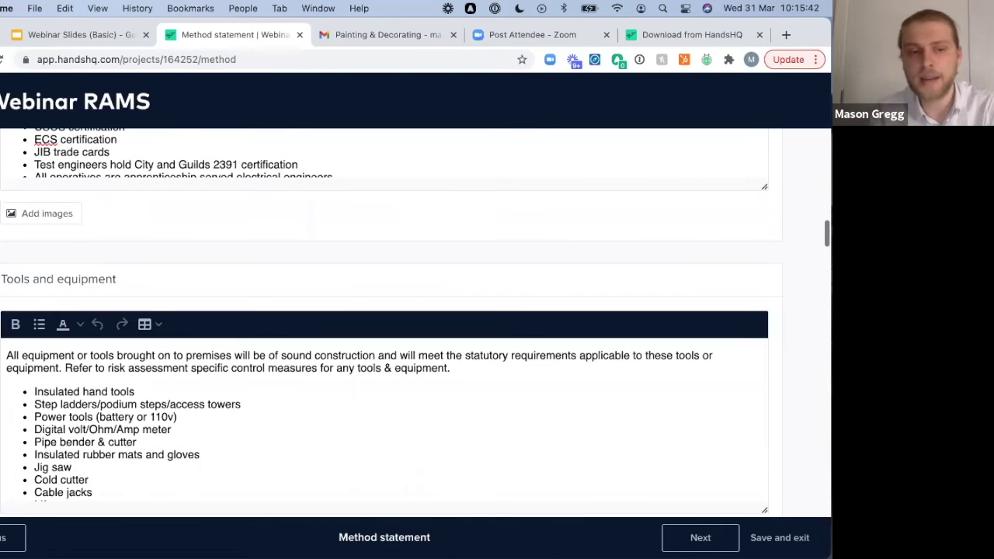
{"action": "scroll", "coordinate": [389, 310], "scroll_direction": "down", "scroll_amount": 5}
{"action": "scroll", "coordinate": [388, 311], "scroll_direction": "down", "scroll_amount": 8}
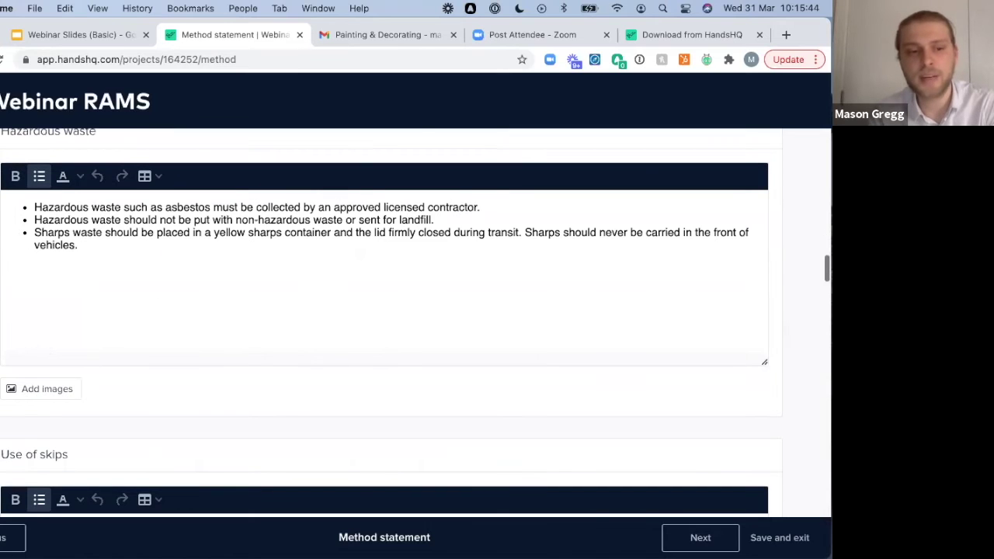
{"action": "scroll", "coordinate": [388, 310], "scroll_direction": "down", "scroll_amount": 9}
{"action": "scroll", "coordinate": [388, 311], "scroll_direction": "down", "scroll_amount": 5}
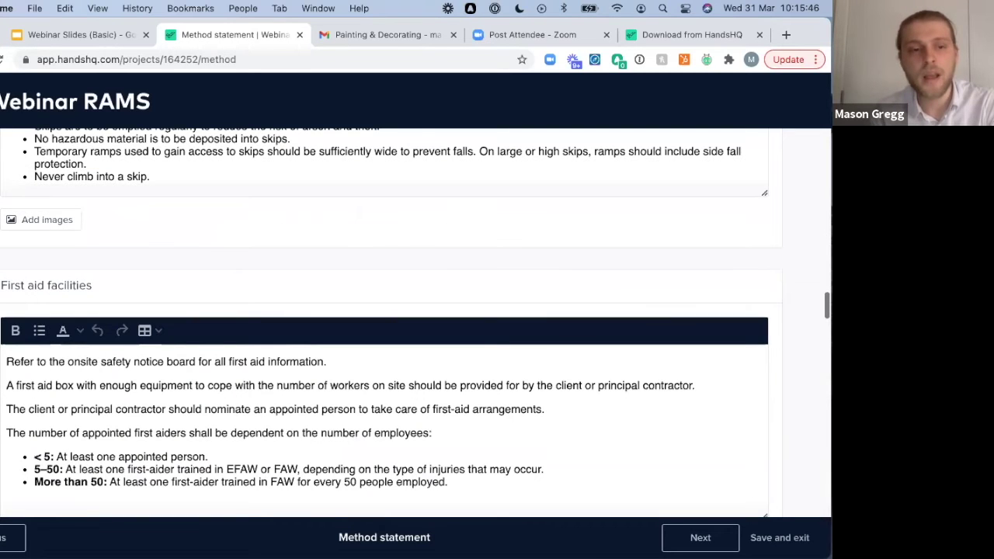
{"action": "scroll", "coordinate": [389, 311], "scroll_direction": "down", "scroll_amount": 6}
{"action": "scroll", "coordinate": [389, 311], "scroll_direction": "down", "scroll_amount": 4}
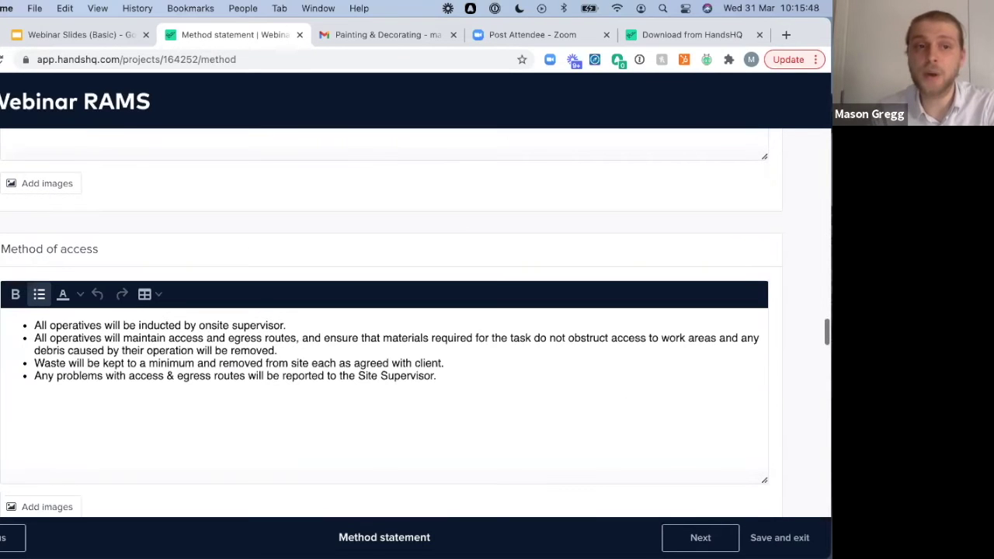
{"action": "scroll", "coordinate": [389, 311], "scroll_direction": "down", "scroll_amount": 4}
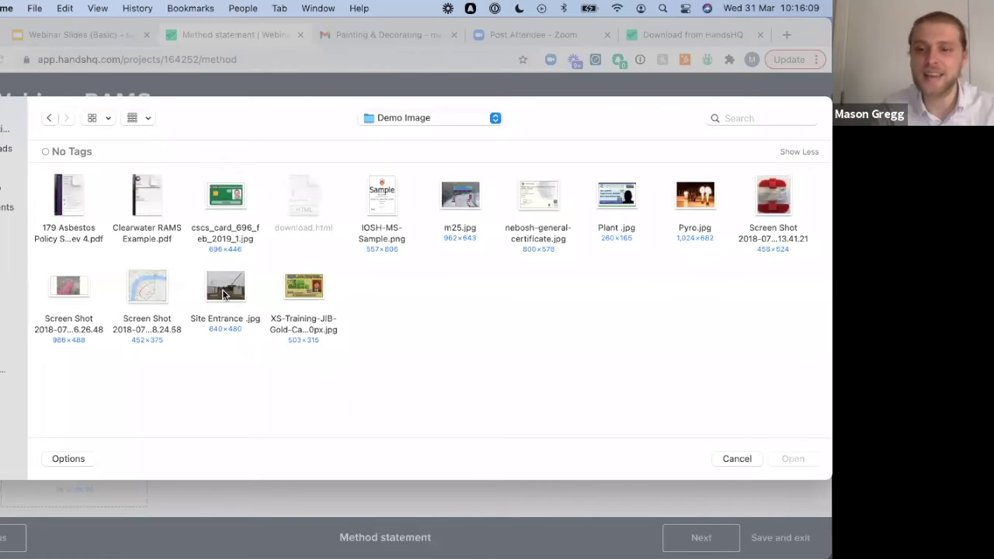
Upload the Site Entrance.jpg photo to the Method of access section.
{"action": "left_click", "coordinate": [224, 289]}
{"action": "key", "text": "Return"}
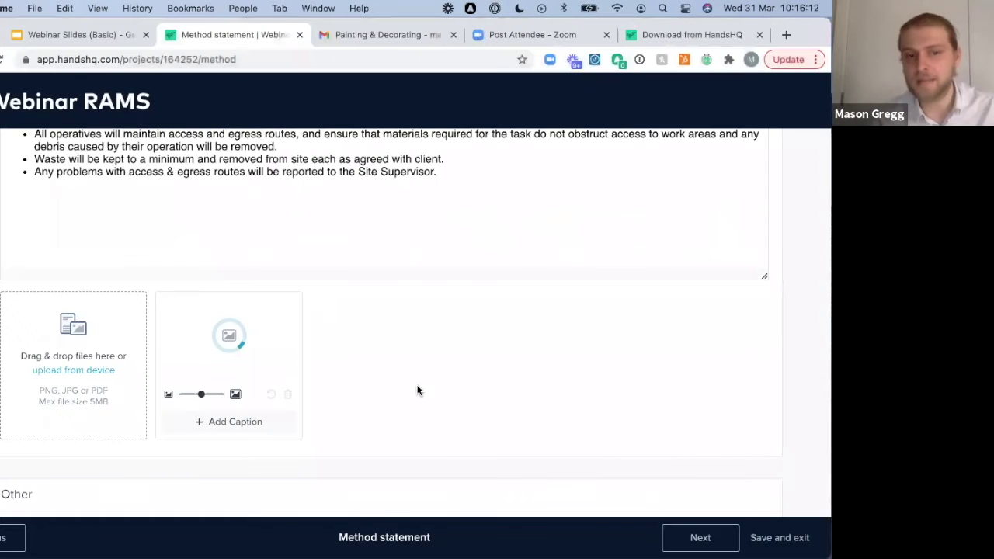
{"action": "scroll", "coordinate": [417, 390], "scroll_direction": "down", "scroll_amount": 1}
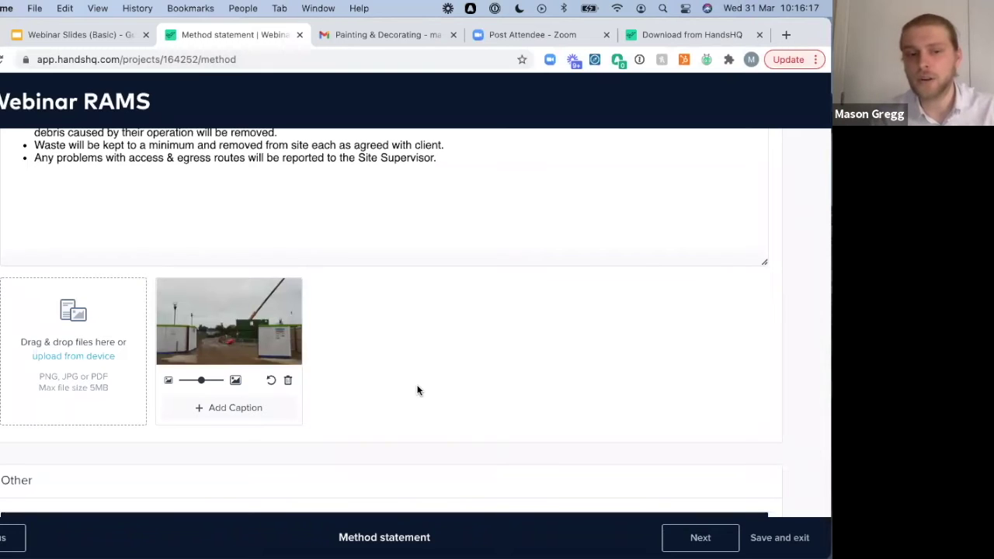
Caption the site photo 'Site'.
{"action": "left_click", "coordinate": [241, 411]}
{"action": "type", "text": "Site"}
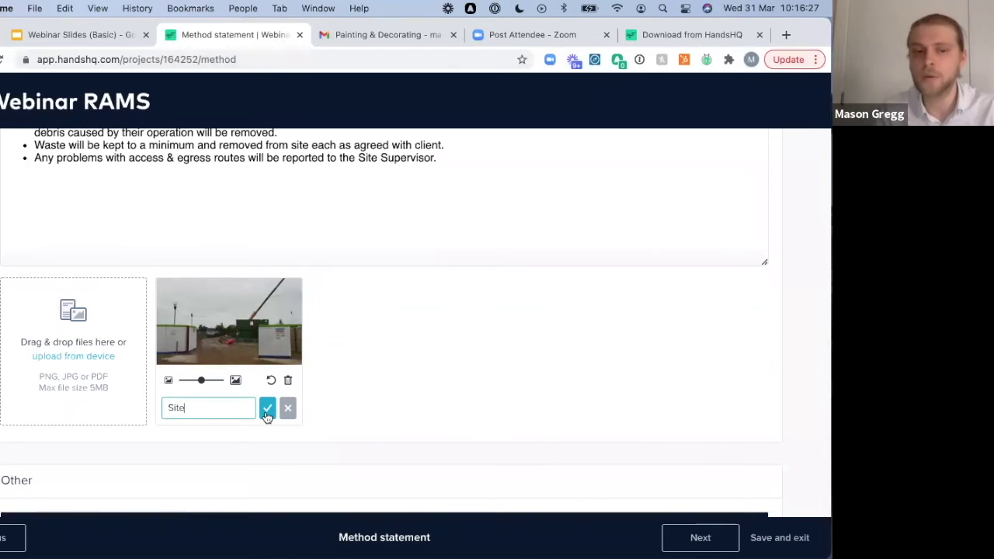
{"action": "left_click", "coordinate": [267, 409]}
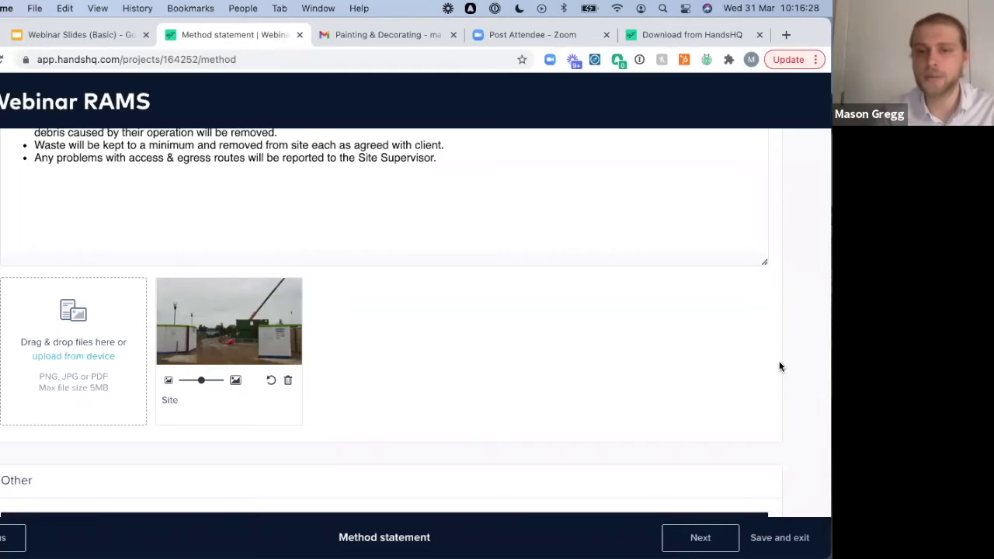
{"action": "scroll", "coordinate": [781, 367], "scroll_direction": "down", "scroll_amount": 5}
Mark Explosive as a hazardous substance in the method statement.
{"action": "scroll", "coordinate": [781, 367], "scroll_direction": "down", "scroll_amount": 5}
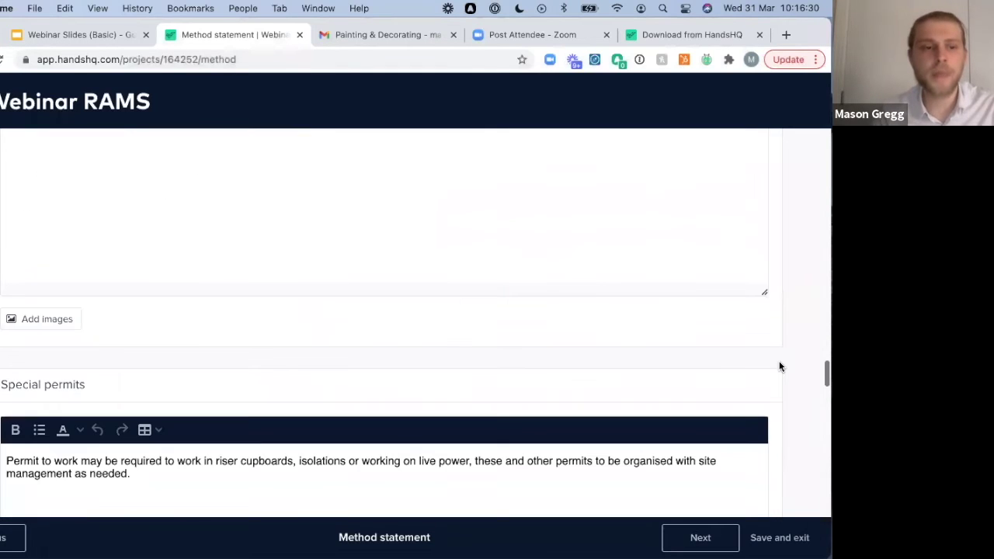
{"action": "scroll", "coordinate": [781, 366], "scroll_direction": "down", "scroll_amount": 5}
{"action": "scroll", "coordinate": [781, 367], "scroll_direction": "down", "scroll_amount": 12}
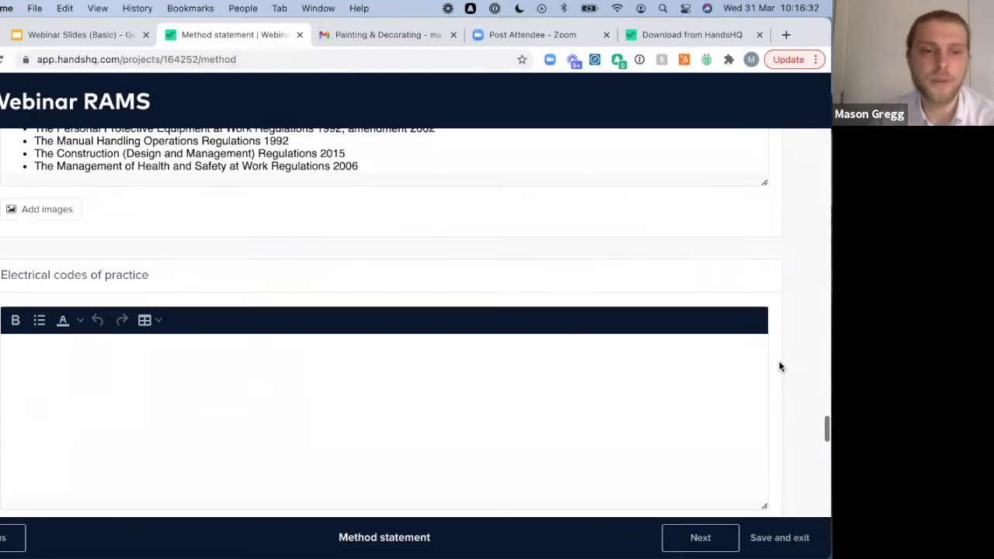
{"action": "scroll", "coordinate": [282, 350], "scroll_direction": "down", "scroll_amount": 7}
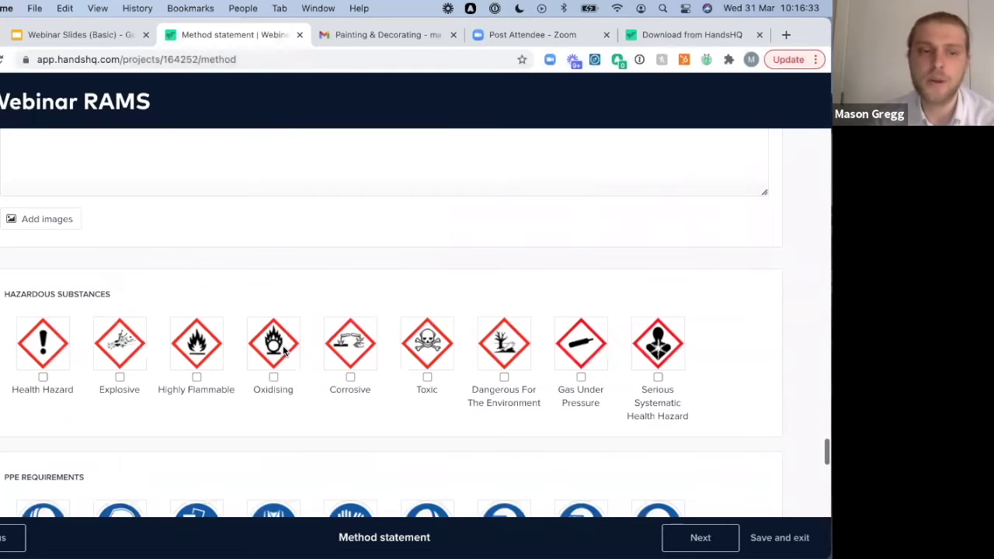
{"action": "left_click", "coordinate": [113, 355]}
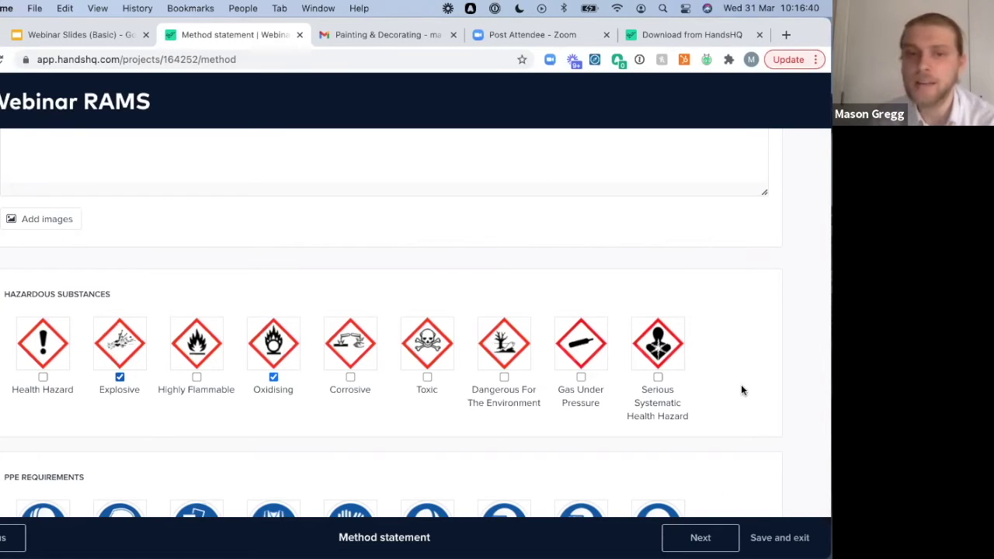
Require Protective Clothing and Safety Goggles as PPE and finish the method statement.
{"action": "scroll", "coordinate": [742, 390], "scroll_direction": "down", "scroll_amount": 1}
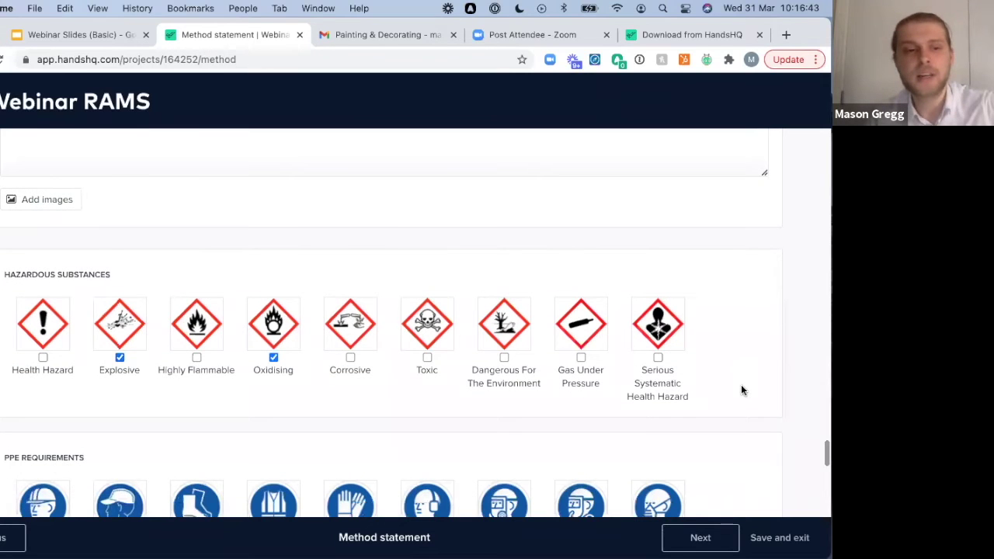
{"action": "scroll", "coordinate": [316, 360], "scroll_direction": "down", "scroll_amount": 5}
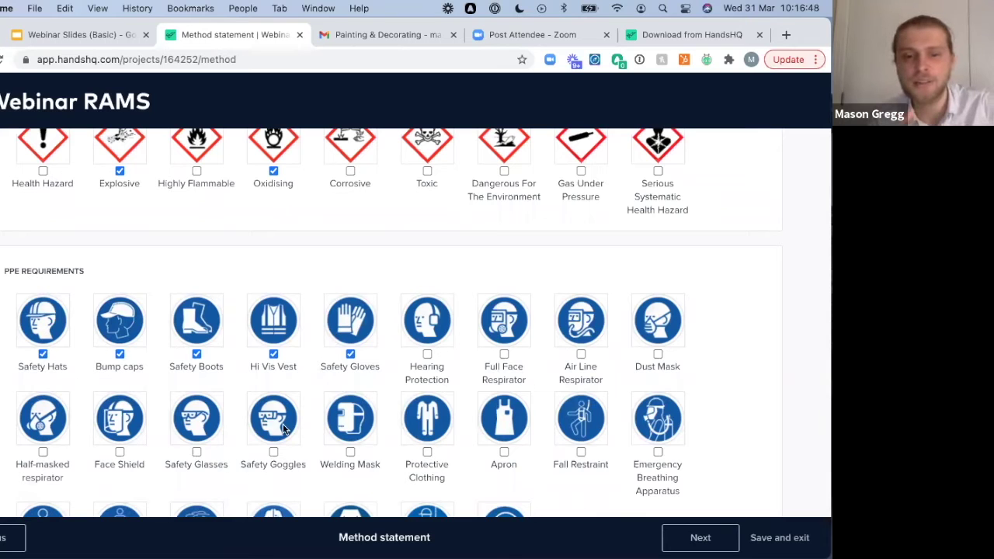
{"action": "left_click", "coordinate": [419, 408]}
{"action": "scroll", "coordinate": [420, 408], "scroll_direction": "down", "scroll_amount": 3}
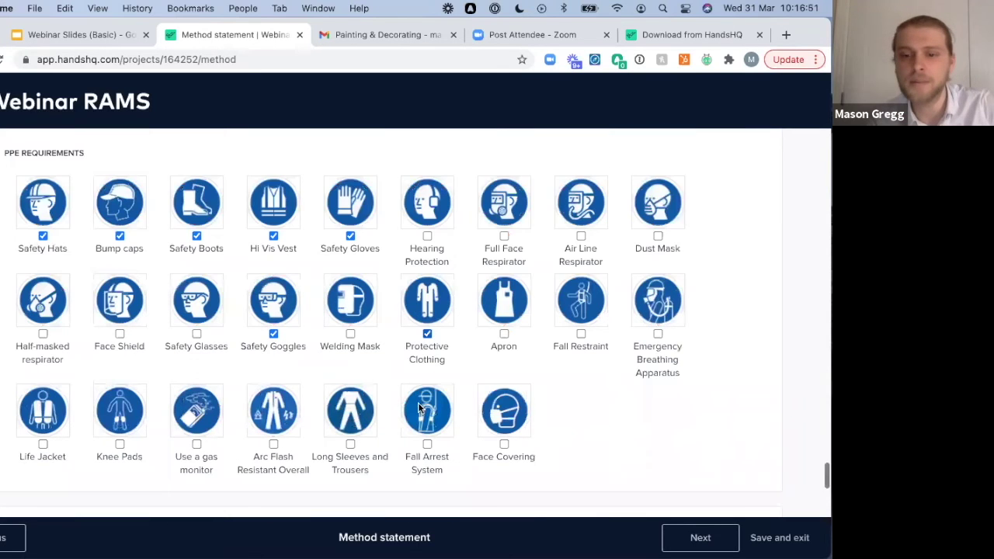
{"action": "scroll", "coordinate": [613, 425], "scroll_direction": "up", "scroll_amount": 3}
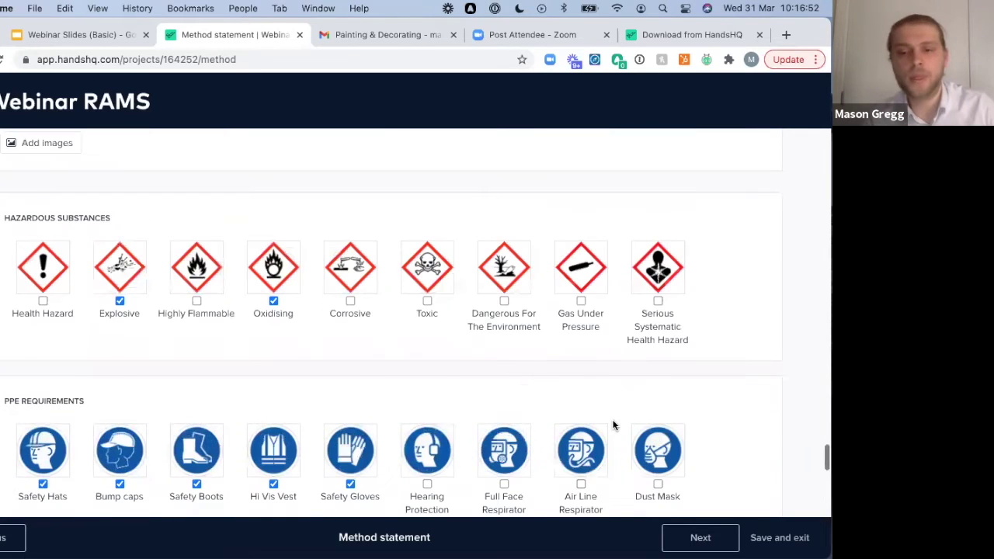
{"action": "scroll", "coordinate": [613, 425], "scroll_direction": "up", "scroll_amount": 1}
{"action": "left_click", "coordinate": [694, 537]}
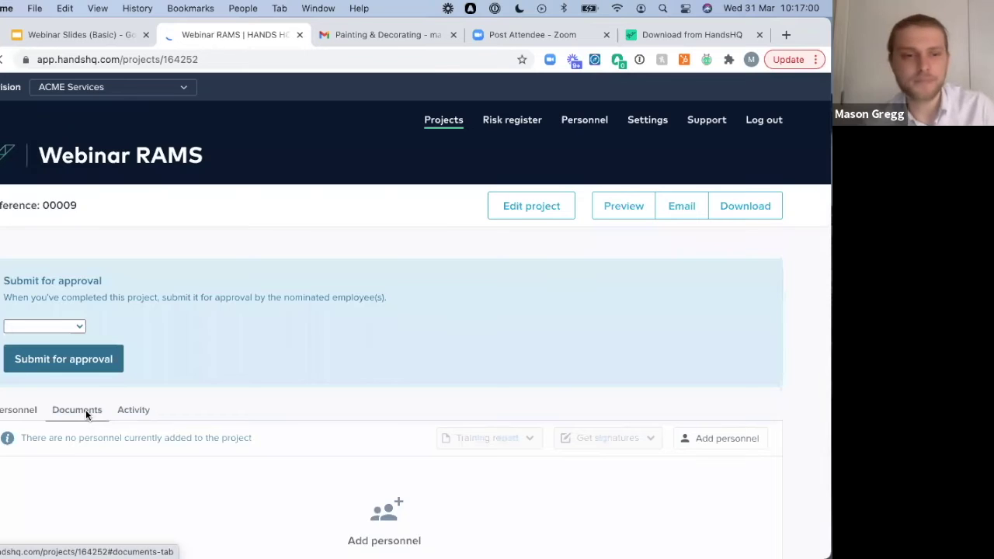
Reopen the Webinar RAMS Risk assessment document from the project's Documents.
{"action": "scroll", "coordinate": [85, 409], "scroll_direction": "down", "scroll_amount": 1}
{"action": "scroll", "coordinate": [257, 407], "scroll_direction": "down", "scroll_amount": 1}
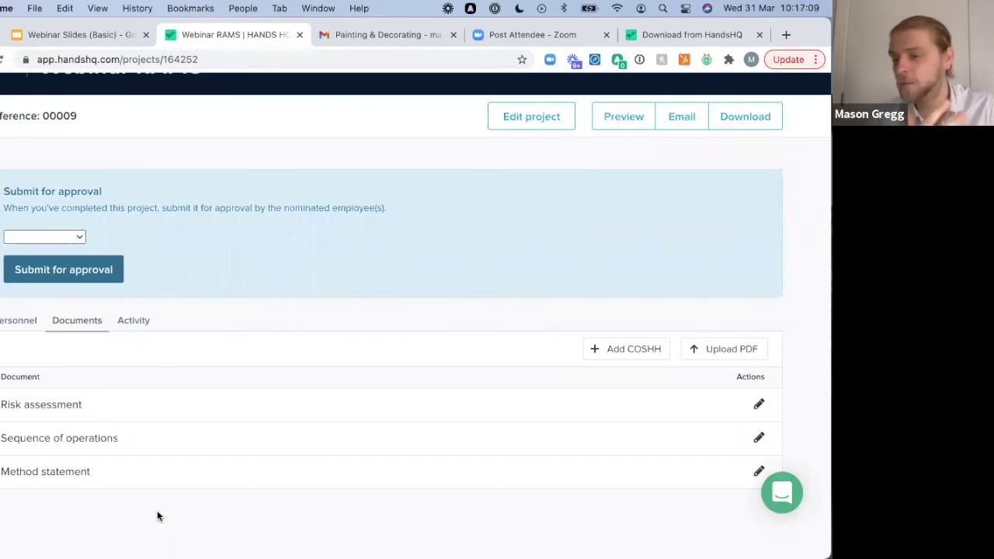
{"action": "left_click", "coordinate": [80, 406]}
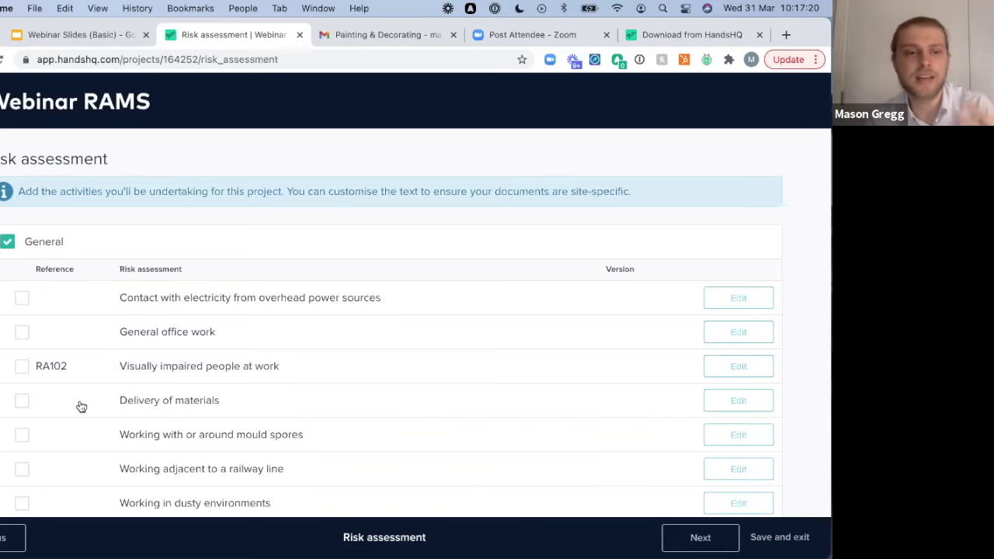
Add the 'Working adjacent to a railway line' risk assessment and save with reason 'Added RA'.
{"action": "scroll", "coordinate": [26, 401], "scroll_direction": "down", "scroll_amount": 2}
{"action": "left_click", "coordinate": [22, 412]}
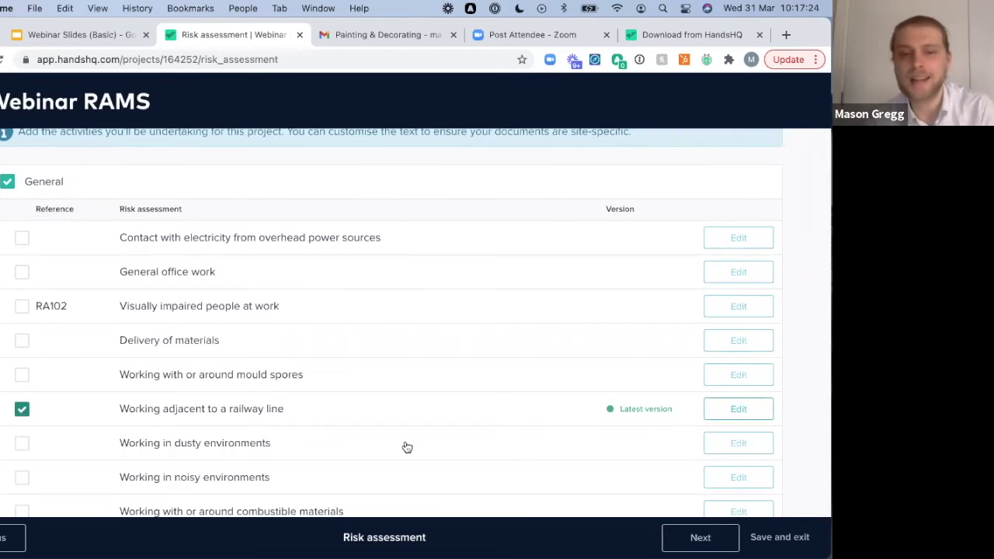
{"action": "left_click", "coordinate": [792, 539]}
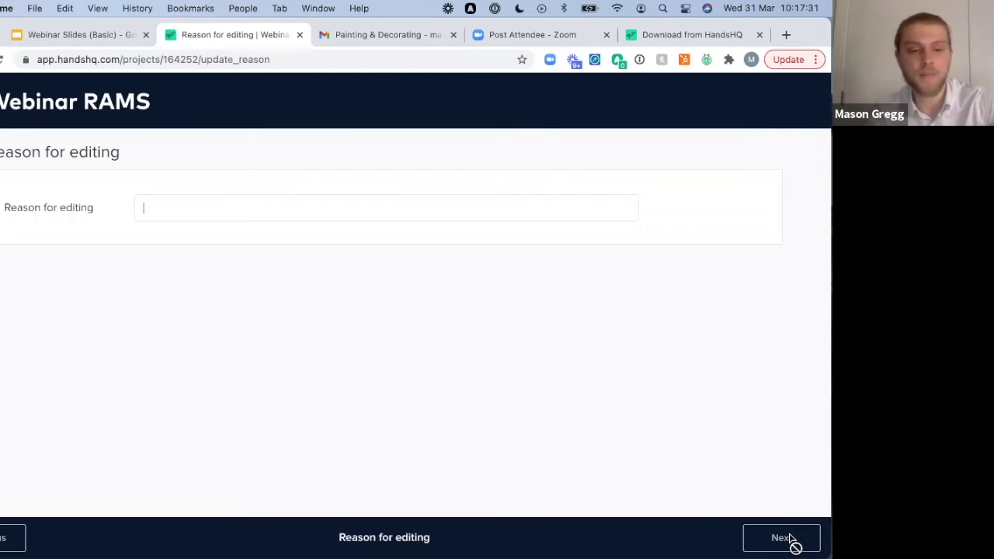
{"action": "type", "text": "Ad"}
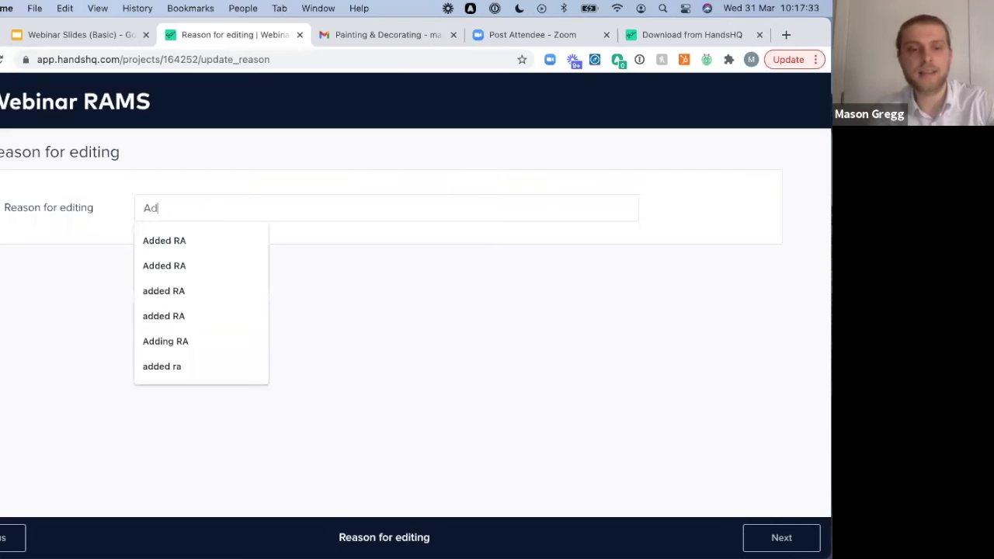
{"action": "type", "text": "ded RA"}
{"action": "left_click", "coordinate": [777, 536]}
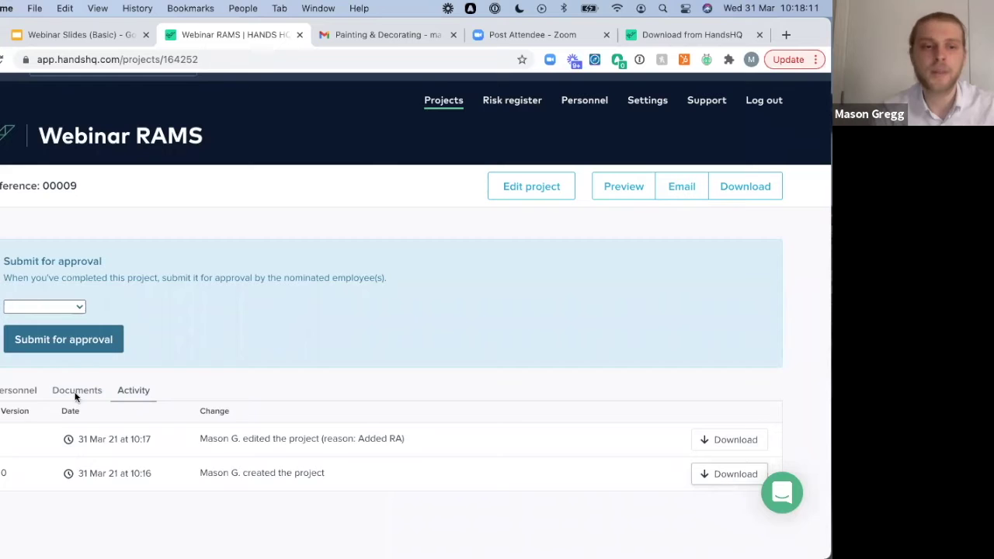
Go to the Webinar RAMS Documents list and start adding a COSHH assessment.
{"action": "left_click", "coordinate": [76, 394]}
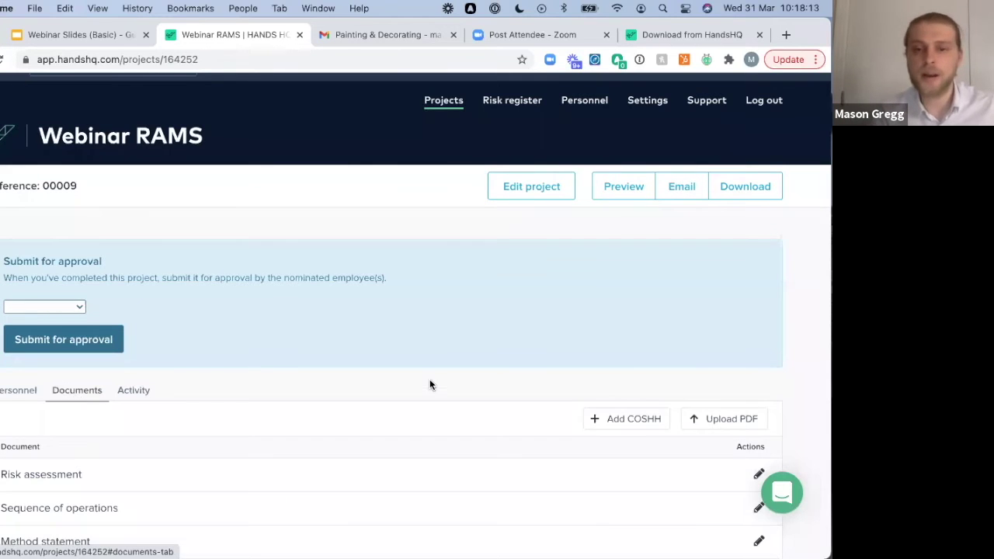
{"action": "scroll", "coordinate": [430, 385], "scroll_direction": "down", "scroll_amount": 2}
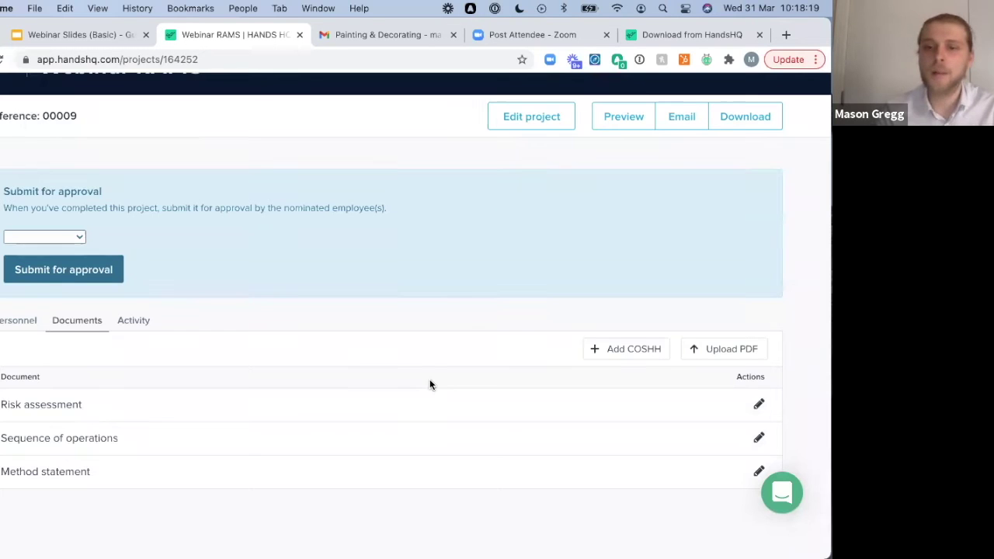
{"action": "left_click", "coordinate": [619, 354]}
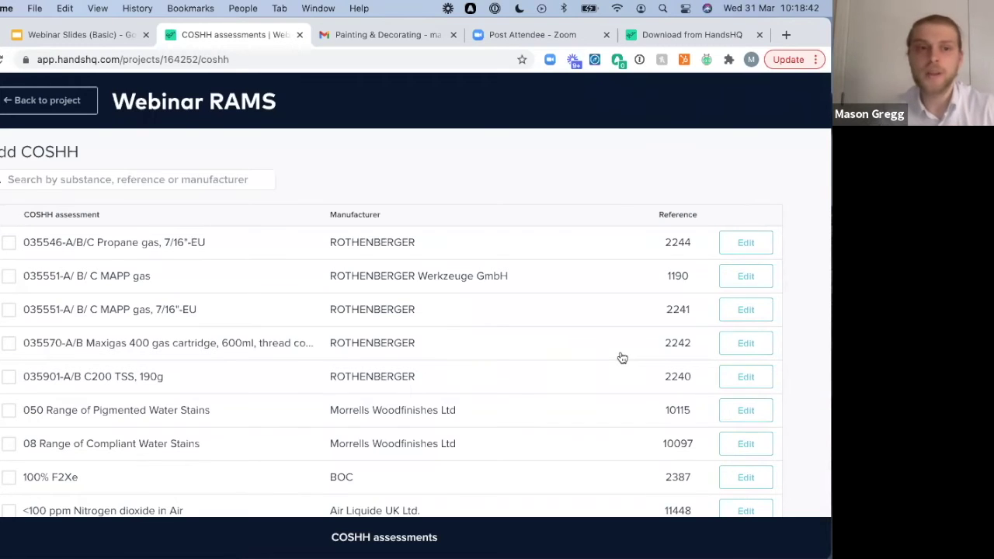
Search COSHH assessments for 'mastic', select Intumescent Mastic and open it for editing.
{"action": "left_click", "coordinate": [208, 180]}
{"action": "type", "text": "m"}
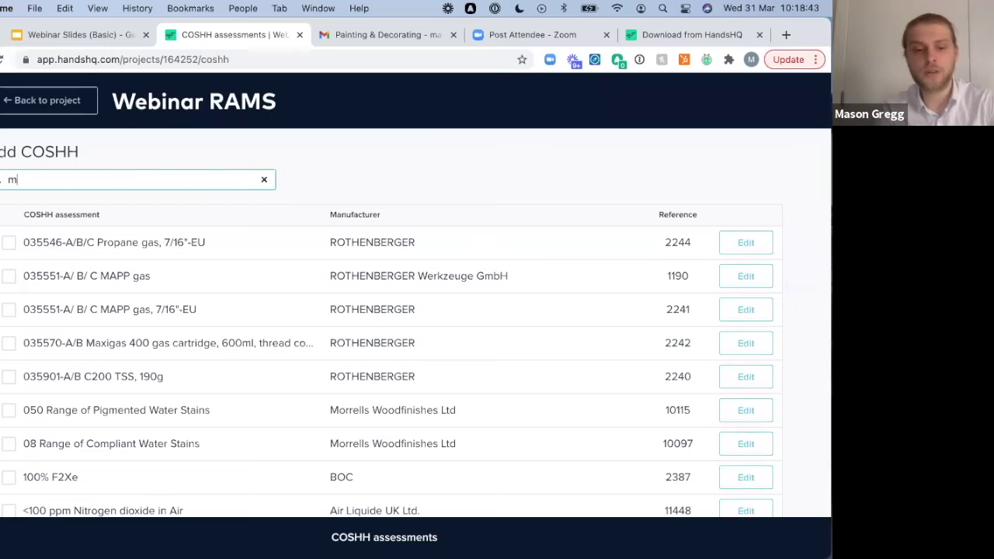
{"action": "type", "text": "astic"}
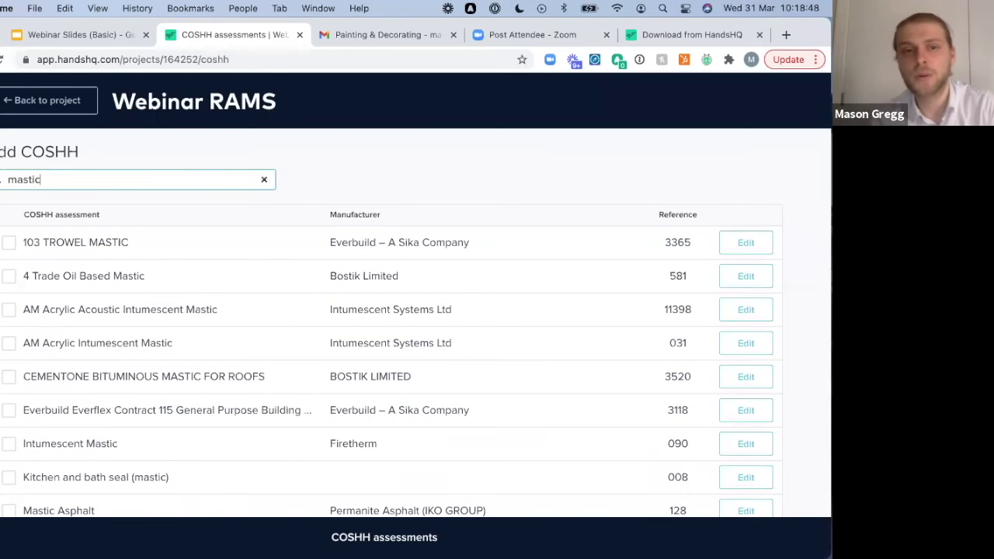
{"action": "left_click", "coordinate": [7, 444]}
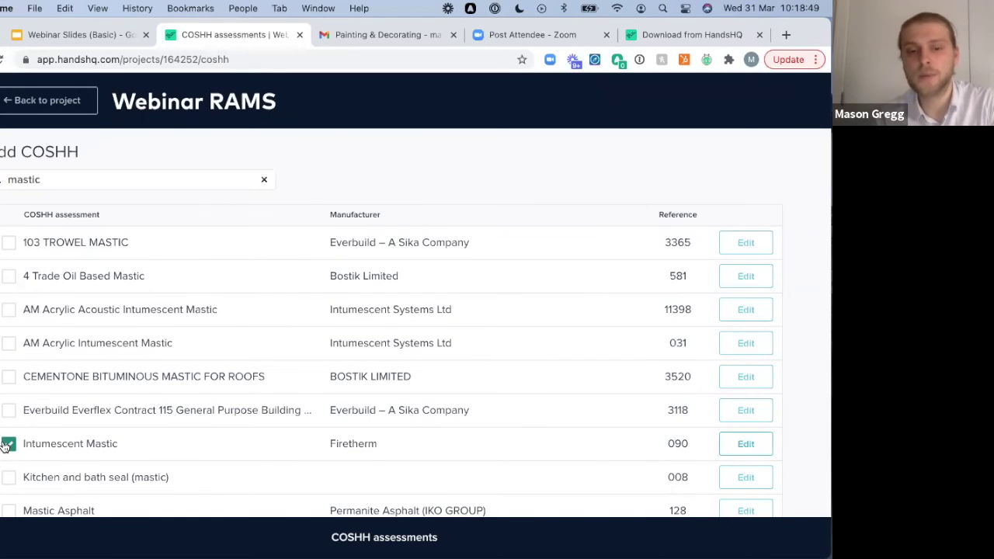
{"action": "left_click", "coordinate": [736, 447]}
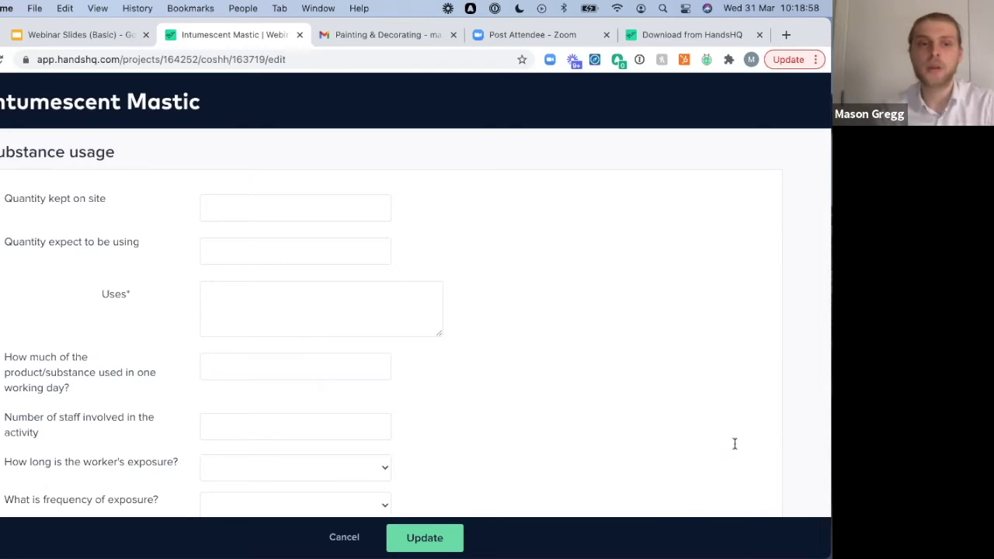
Enter quantity 11, exposure Less than 30 mins, Once a month, used Inside: well ventilated.
{"action": "left_click", "coordinate": [233, 209]}
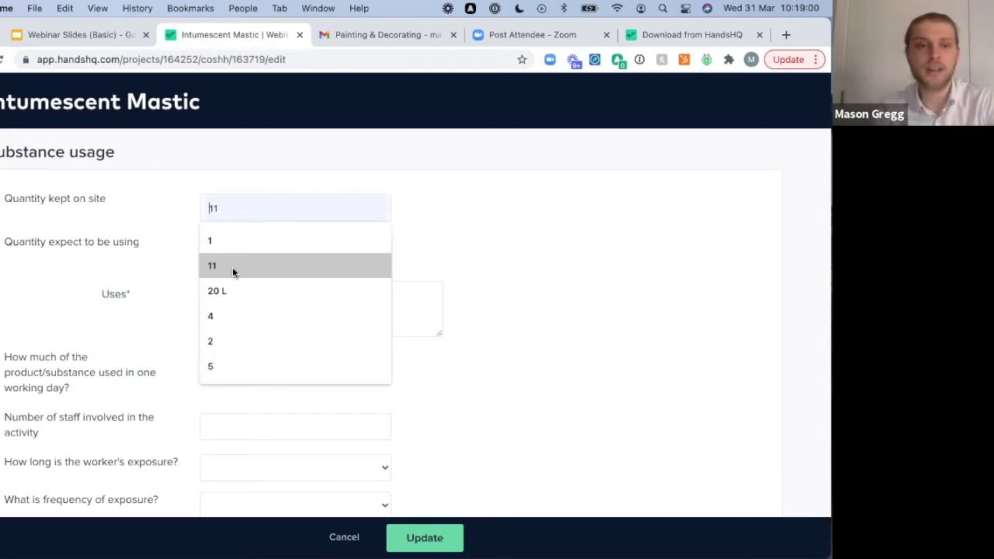
{"action": "key", "text": "Tab"}
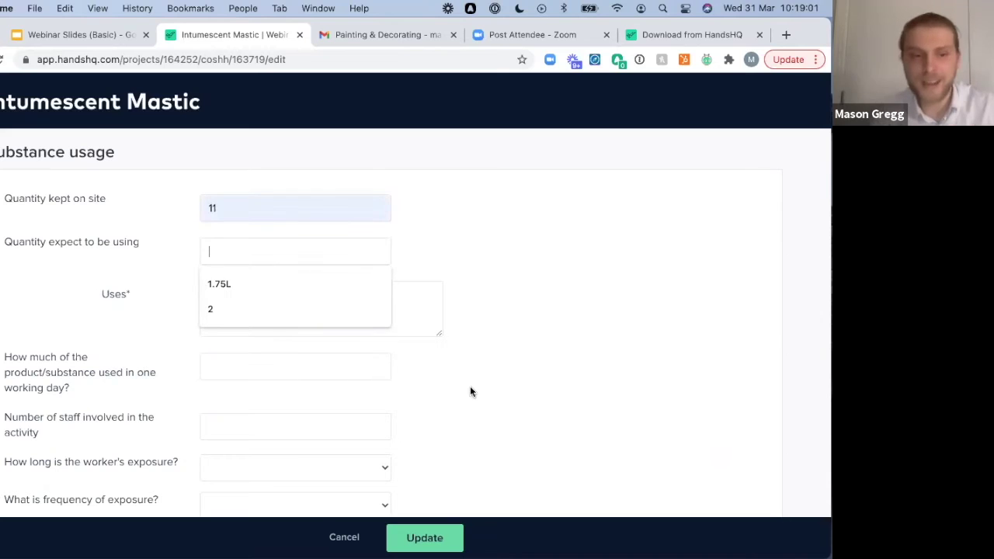
{"action": "left_click", "coordinate": [280, 455]}
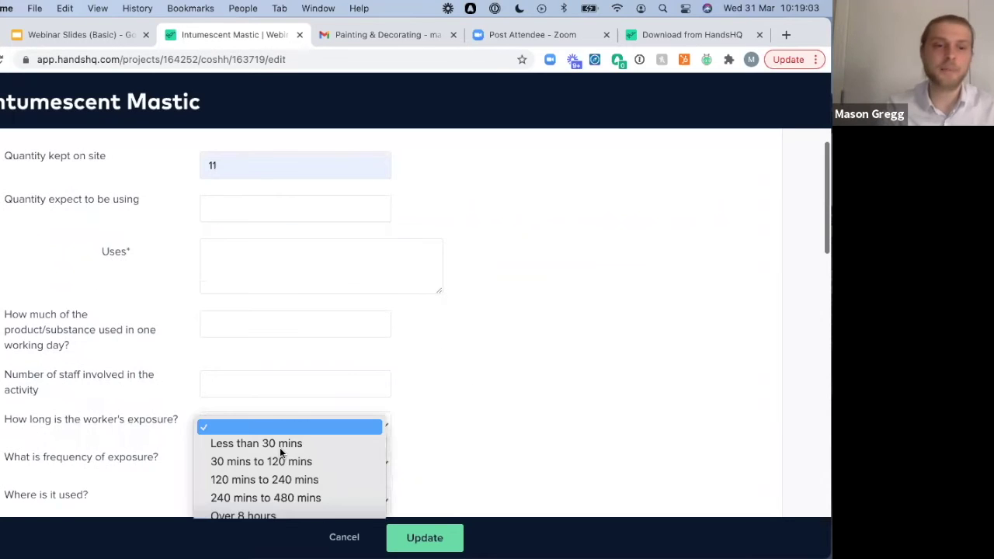
{"action": "key", "text": "Down"}
{"action": "key", "text": "Return"}
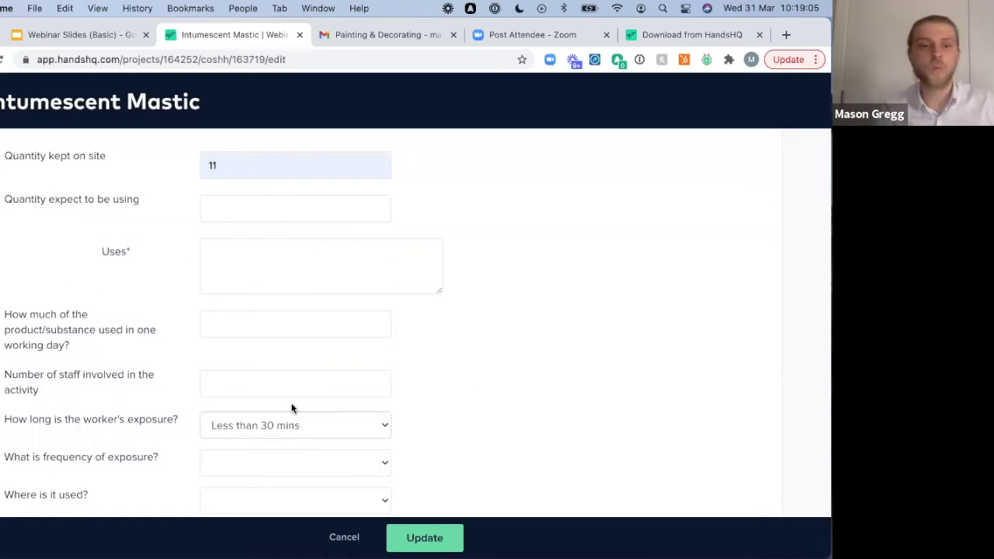
{"action": "key", "text": "Tab"}
{"action": "key", "text": "o"}
{"action": "key", "text": "Tab"}
{"action": "key", "text": "space"}
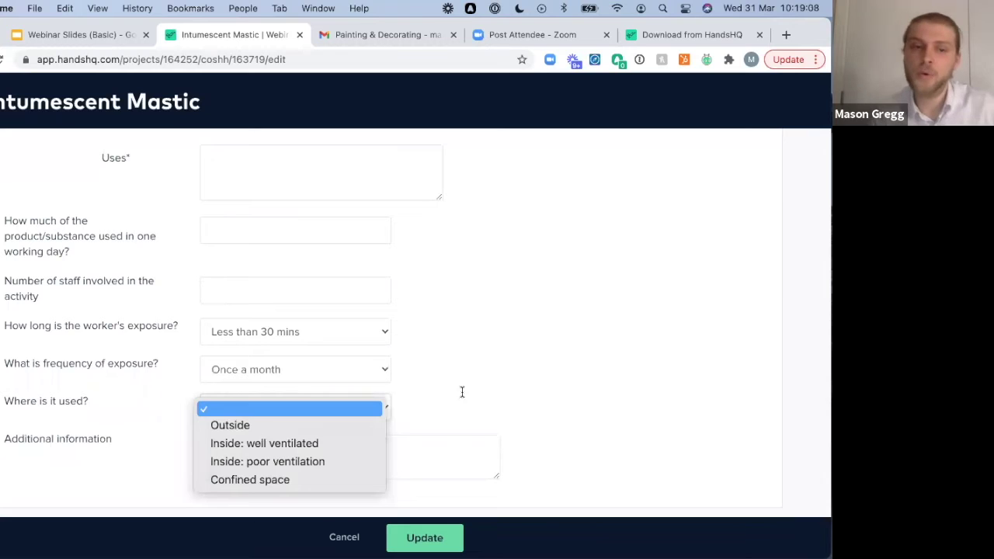
{"action": "key", "text": "Down"}
{"action": "key", "text": "Down"}
{"action": "key", "text": "Return"}
Save the completed Intumescent Mastic usage form with Update.
{"action": "scroll", "coordinate": [462, 397], "scroll_direction": "down", "scroll_amount": 10}
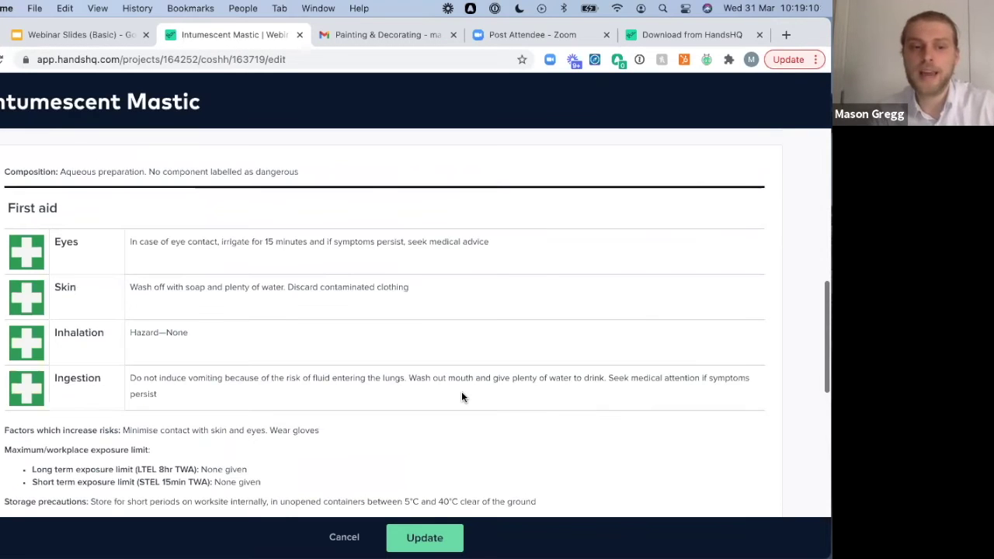
{"action": "scroll", "coordinate": [461, 397], "scroll_direction": "down", "scroll_amount": 2}
{"action": "scroll", "coordinate": [461, 397], "scroll_direction": "down", "scroll_amount": 2}
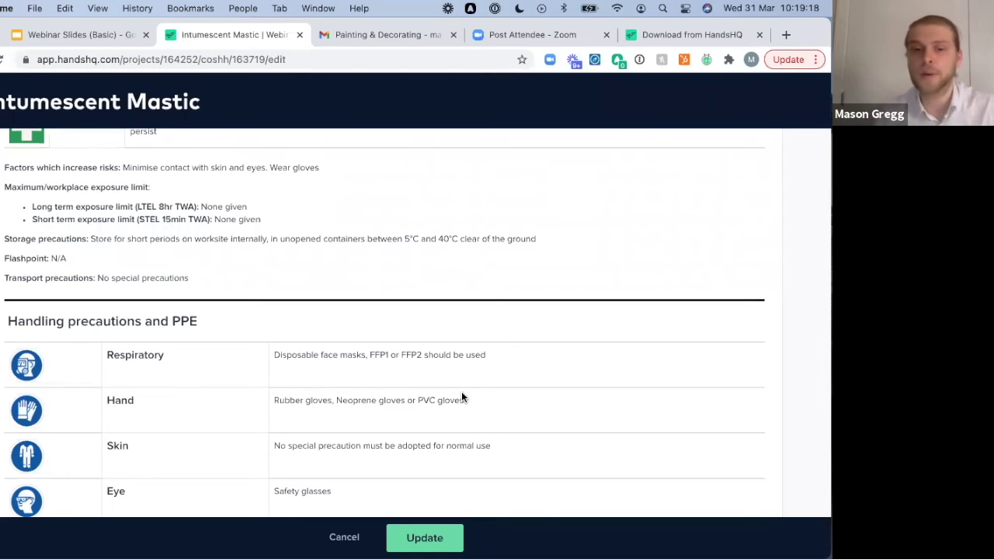
{"action": "left_click", "coordinate": [423, 540]}
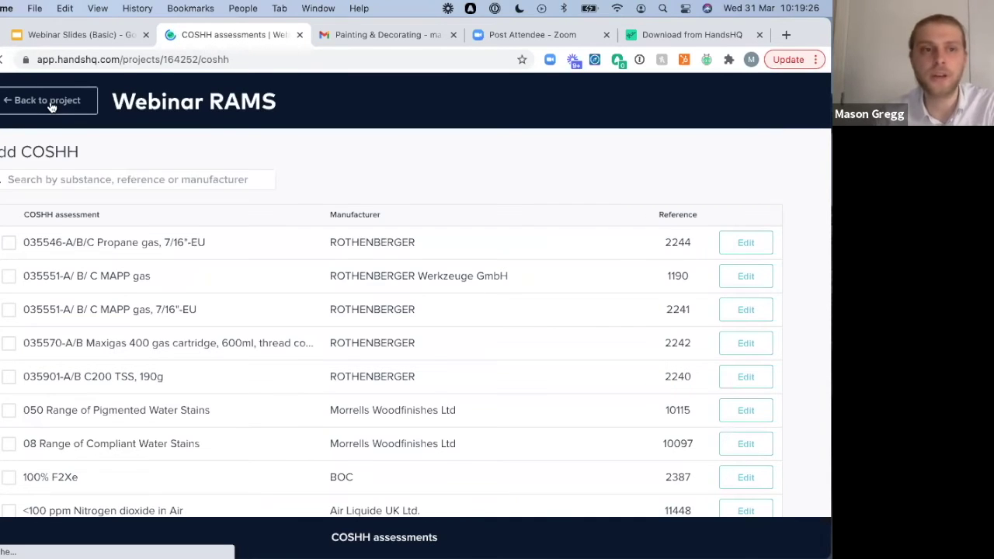
Review the Webinar RAMS version history, then nominate the approver for submission.
{"action": "left_click", "coordinate": [51, 106]}
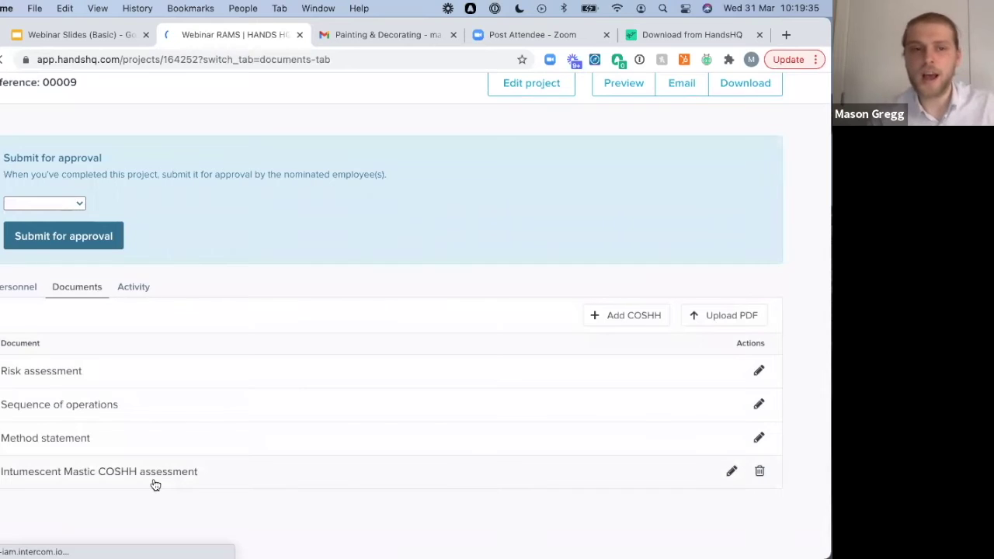
{"action": "left_click", "coordinate": [137, 289]}
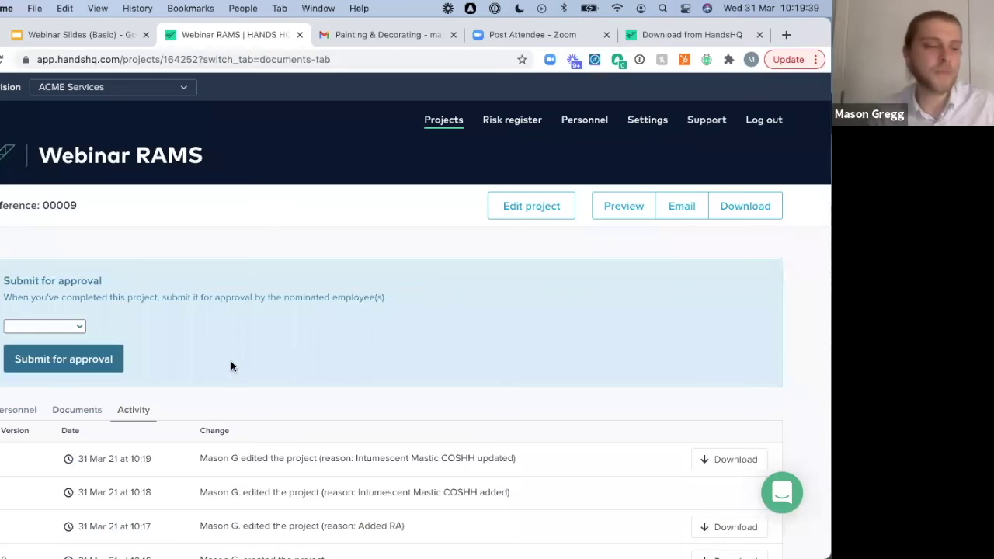
{"action": "scroll", "coordinate": [231, 366], "scroll_direction": "down", "scroll_amount": 2}
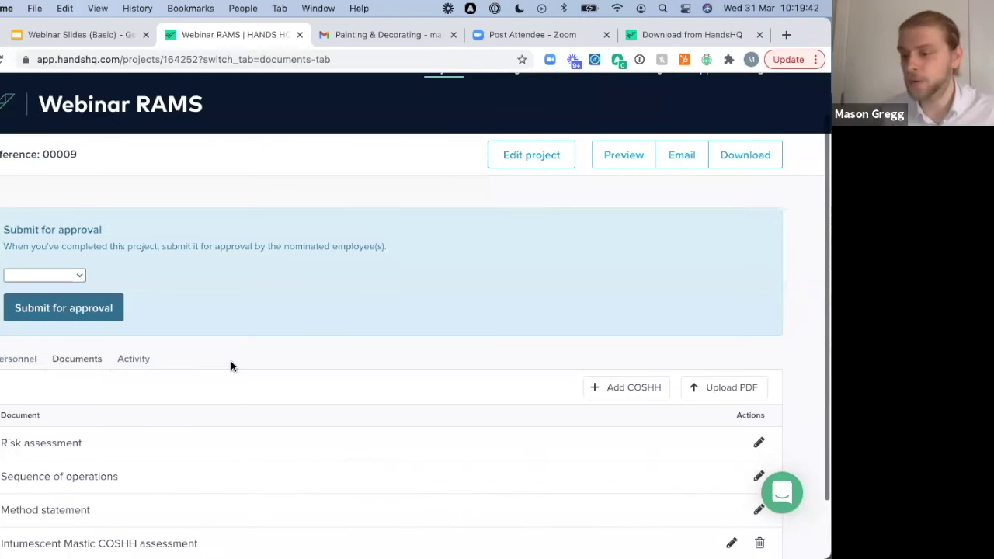
{"action": "scroll", "coordinate": [231, 366], "scroll_direction": "down", "scroll_amount": 1}
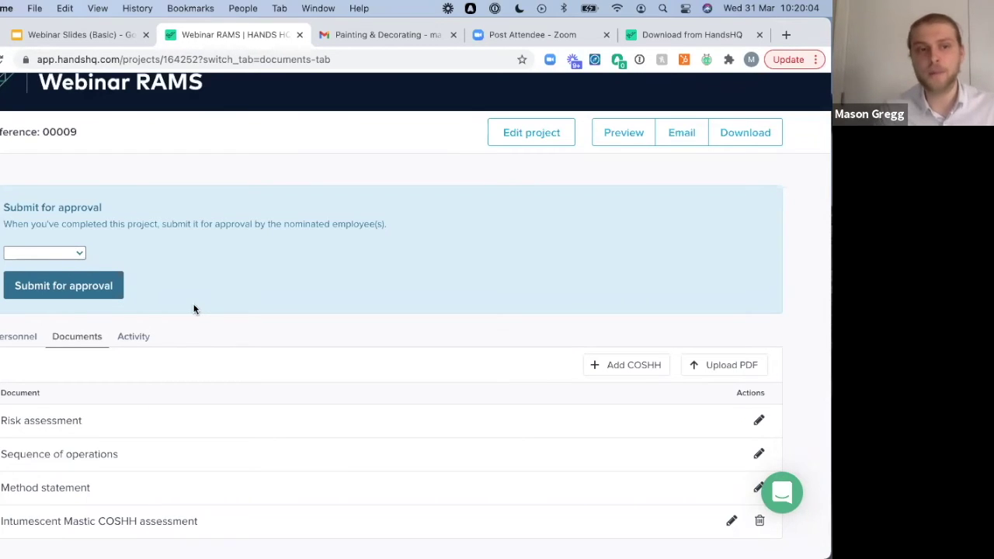
{"action": "left_click", "coordinate": [77, 254]}
{"action": "left_click", "coordinate": [66, 293]}
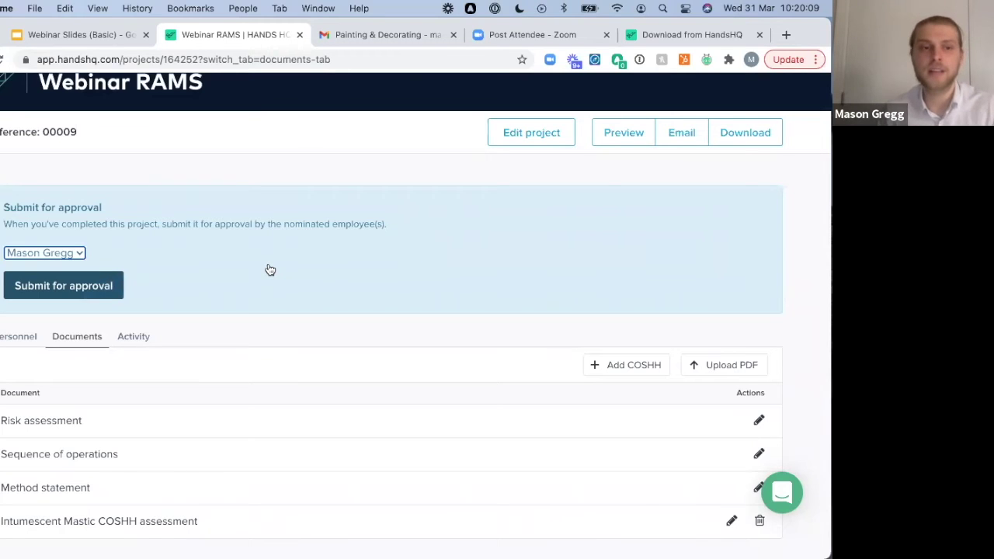
Submit Webinar RAMS for approval and approve it with the comment 'Yes best RAMS ever !'.
{"action": "left_click", "coordinate": [78, 290]}
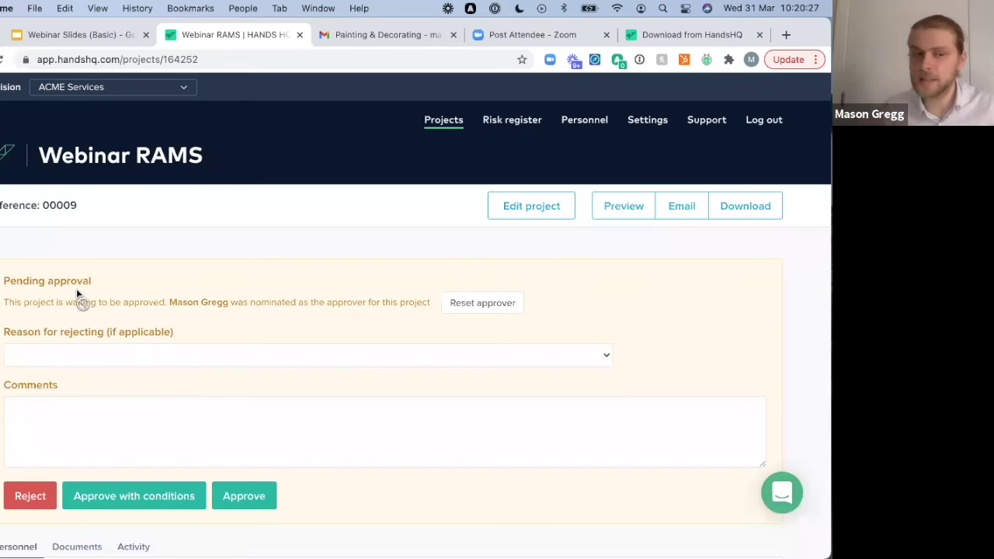
{"action": "type", "text": "Yes best RAMS ever !"}
{"action": "left_click", "coordinate": [233, 504]}
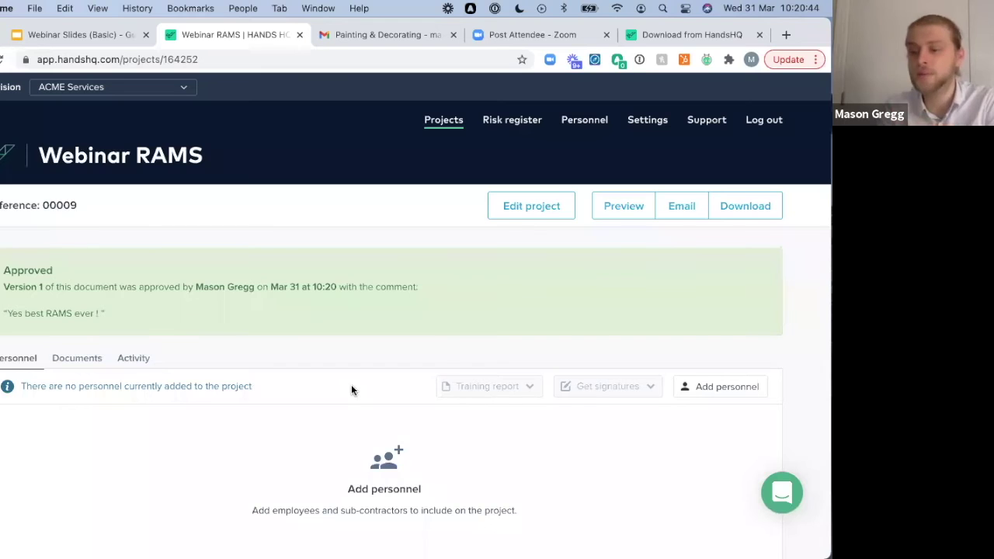
{"action": "scroll", "coordinate": [351, 390], "scroll_direction": "down", "scroll_amount": 1}
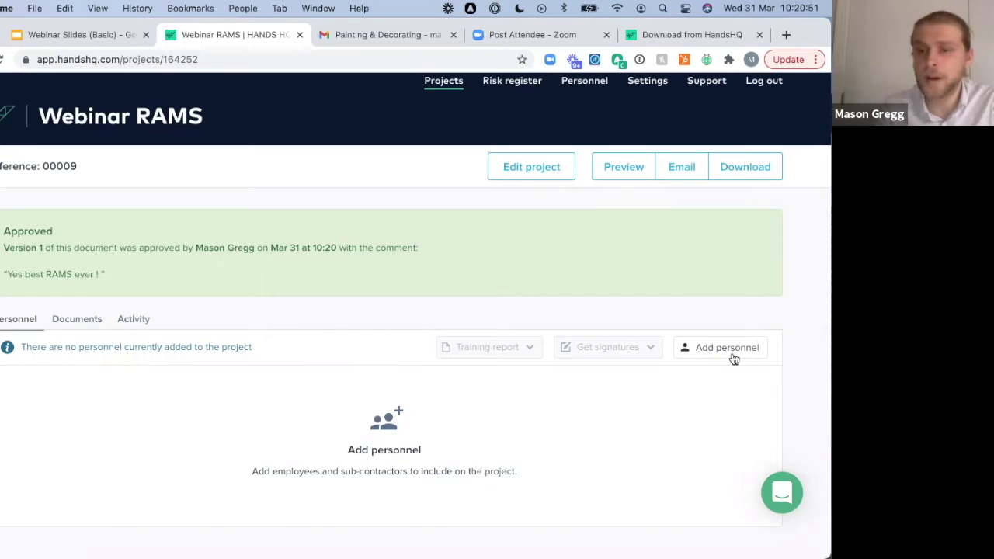
Add personnel by searching the employee's name and selecting the matching person.
{"action": "left_click", "coordinate": [730, 349]}
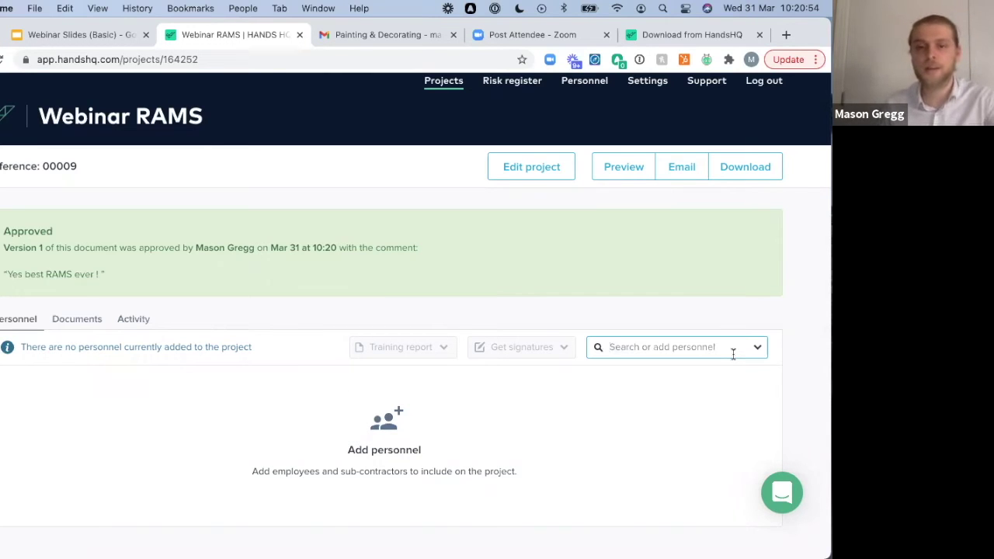
{"action": "type", "text": "alan sa"}
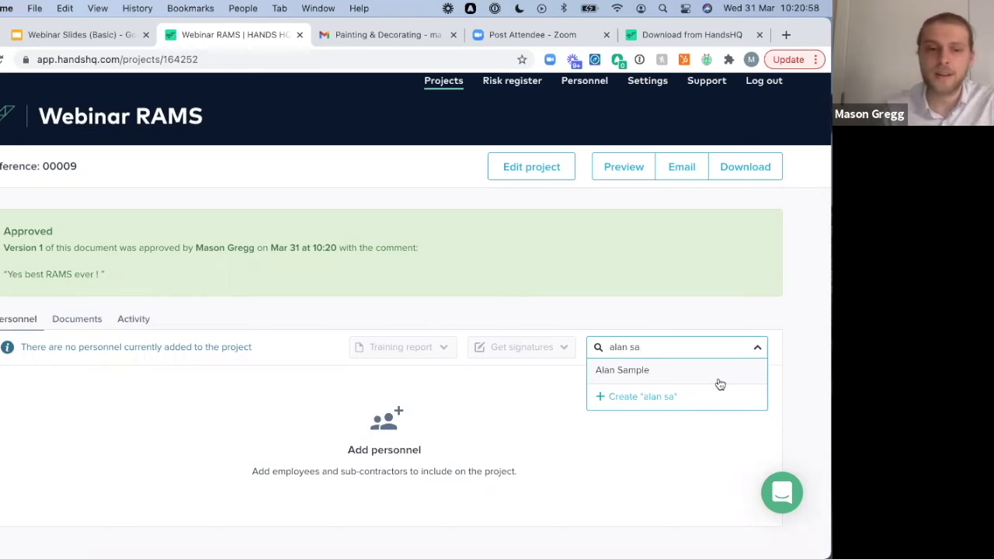
{"action": "left_click", "coordinate": [719, 381]}
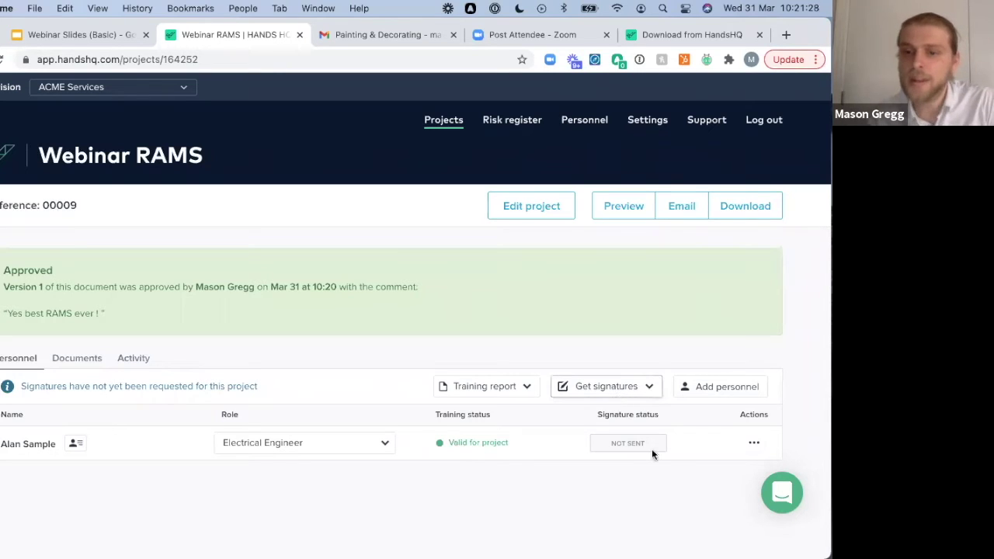
Ask everyone to sign the latest version, then start an in-person Sign now for the person.
{"action": "left_click", "coordinate": [749, 444]}
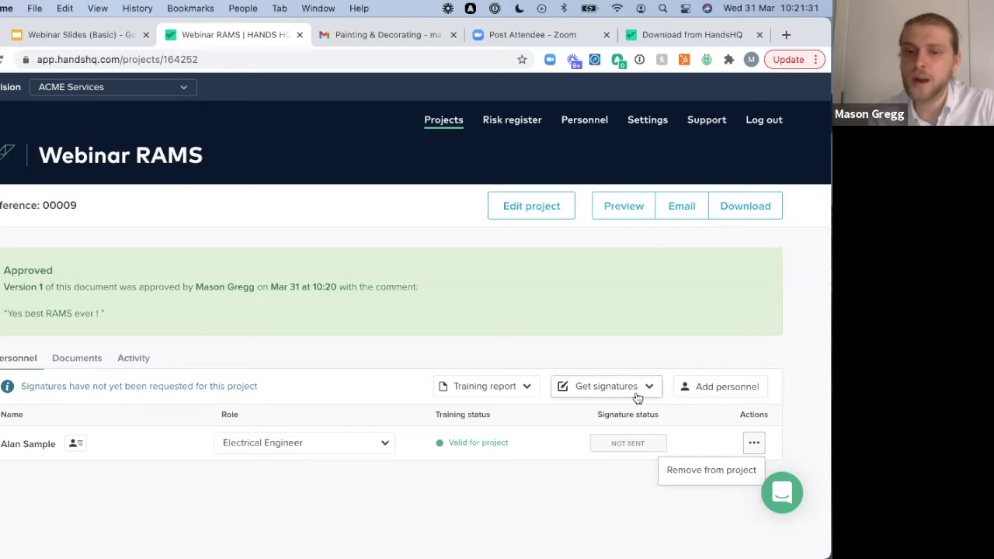
{"action": "left_click", "coordinate": [637, 396]}
{"action": "left_click", "coordinate": [595, 442]}
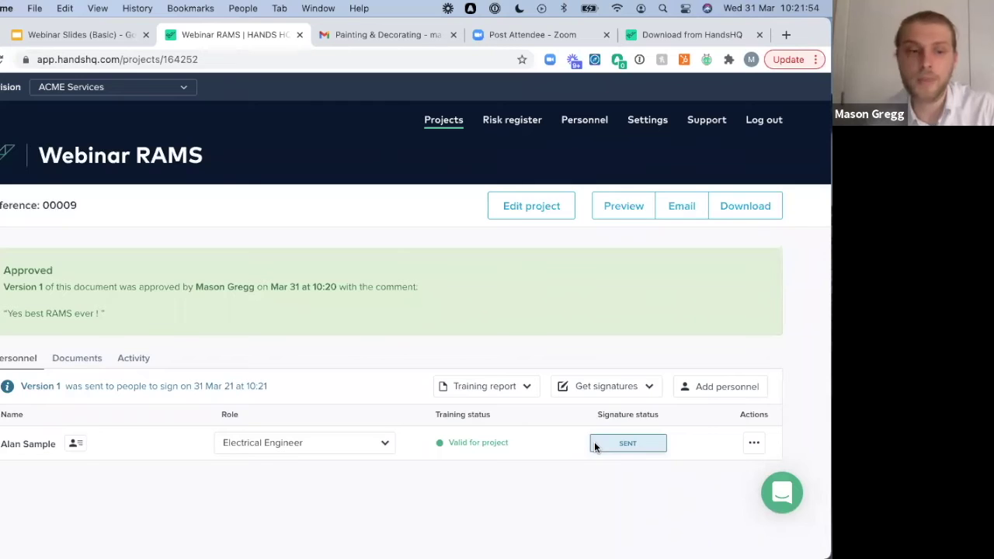
{"action": "left_click", "coordinate": [754, 451]}
{"action": "left_click", "coordinate": [719, 475]}
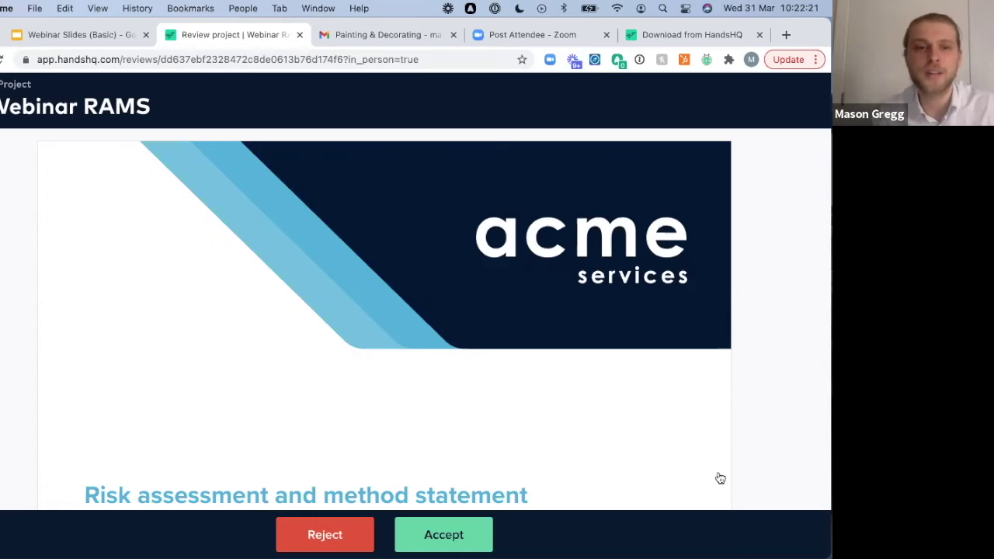
{"action": "scroll", "coordinate": [637, 429], "scroll_direction": "down", "scroll_amount": 5}
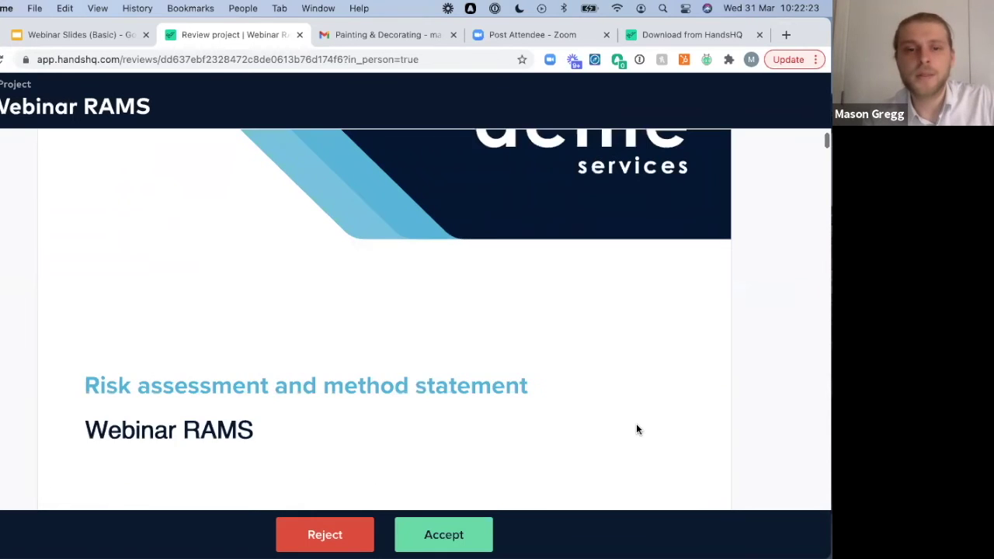
{"action": "scroll", "coordinate": [637, 430], "scroll_direction": "down", "scroll_amount": 4}
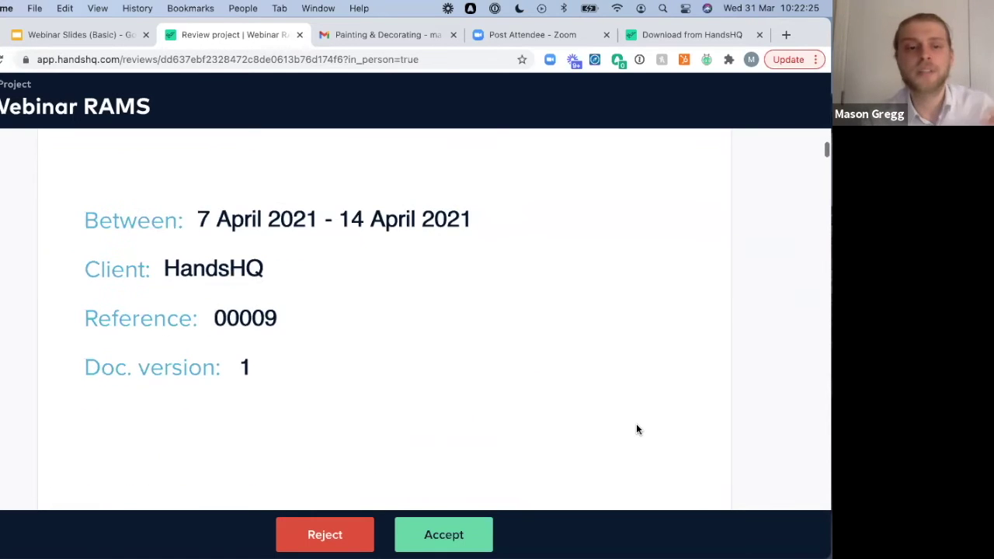
{"action": "scroll", "coordinate": [637, 430], "scroll_direction": "down", "scroll_amount": 6}
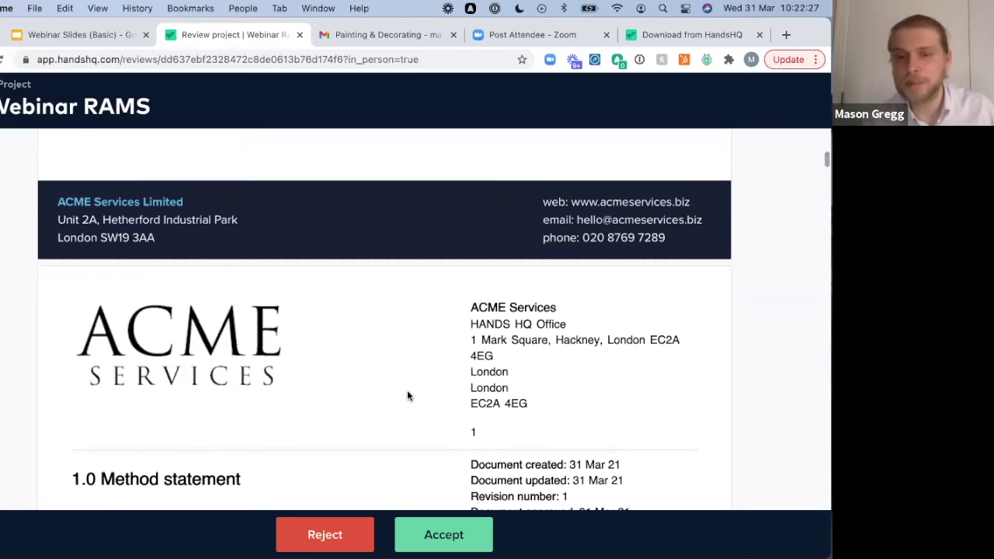
{"action": "scroll", "coordinate": [407, 395], "scroll_direction": "down", "scroll_amount": 4}
{"action": "scroll", "coordinate": [407, 395], "scroll_direction": "down", "scroll_amount": 2}
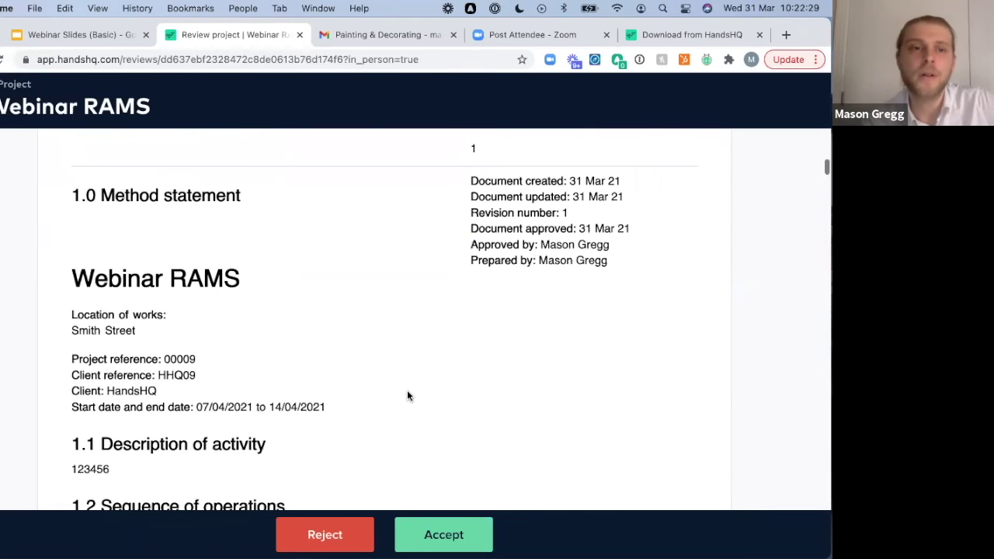
{"action": "scroll", "coordinate": [286, 266], "scroll_direction": "down", "scroll_amount": 2}
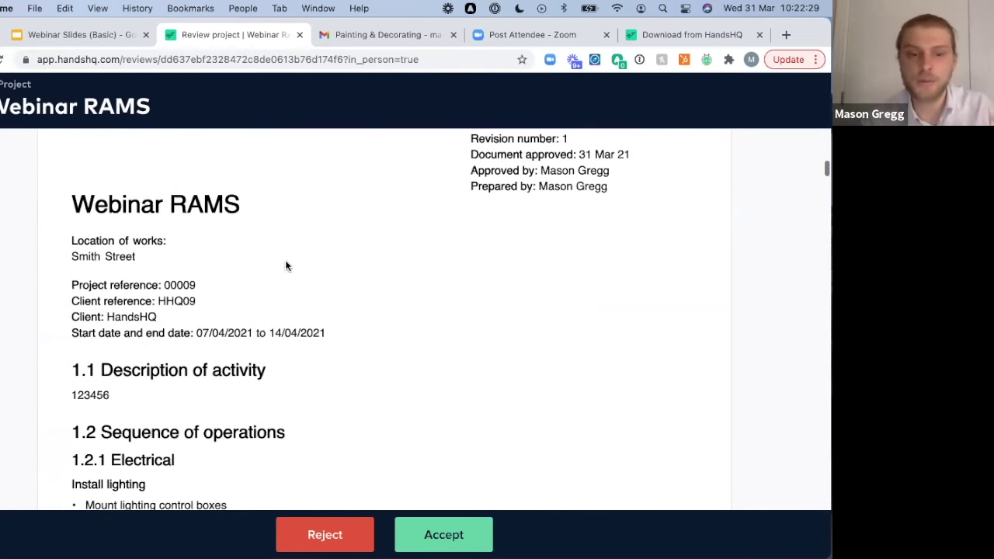
{"action": "scroll", "coordinate": [285, 266], "scroll_direction": "down", "scroll_amount": 3}
{"action": "scroll", "coordinate": [286, 264], "scroll_direction": "down", "scroll_amount": 6}
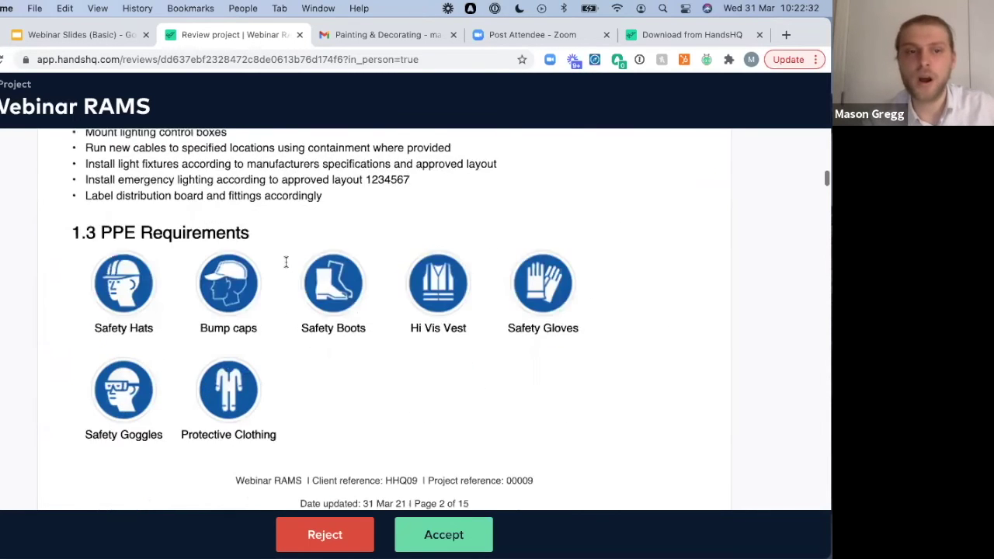
{"action": "scroll", "coordinate": [286, 266], "scroll_direction": "down", "scroll_amount": 1}
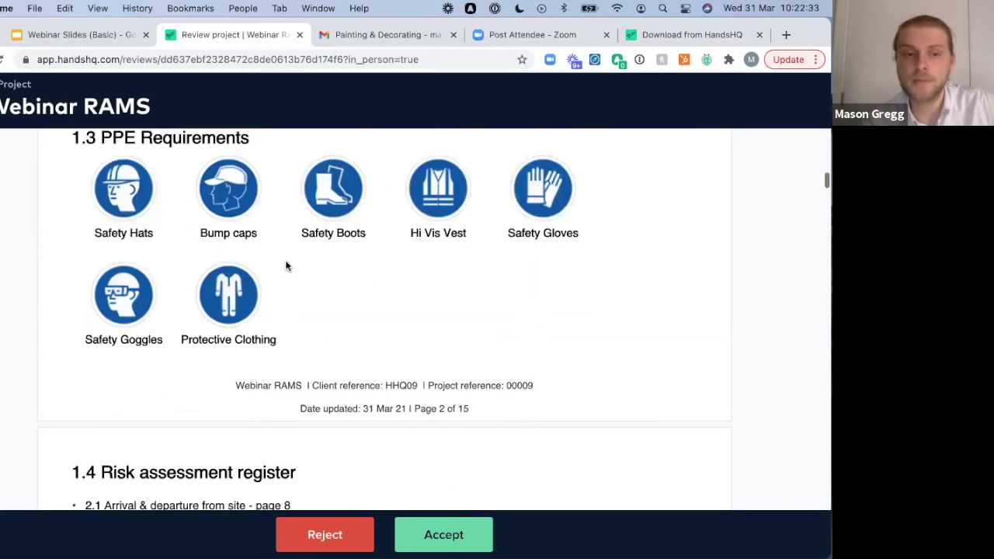
{"action": "scroll", "coordinate": [286, 267], "scroll_direction": "down", "scroll_amount": 2}
{"action": "scroll", "coordinate": [285, 262], "scroll_direction": "down", "scroll_amount": 5}
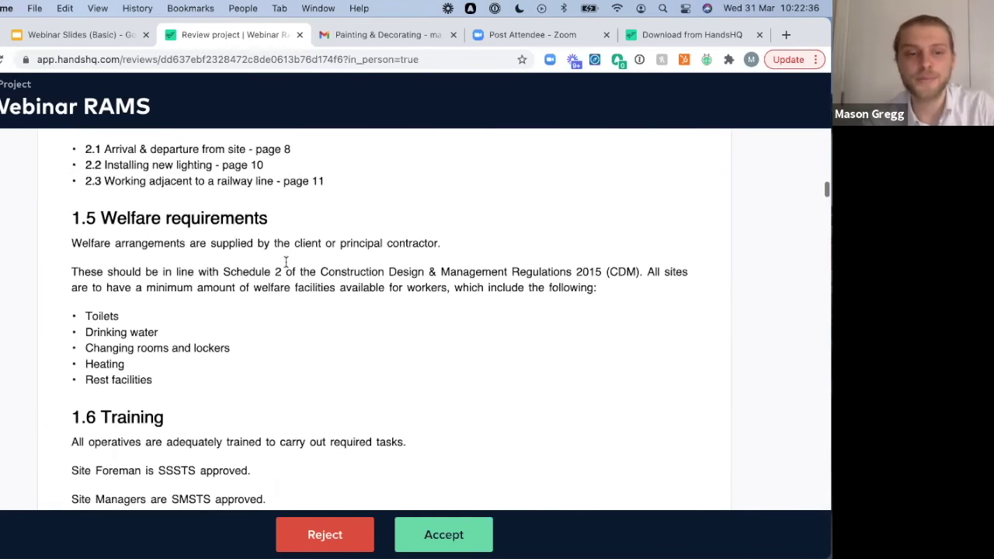
{"action": "scroll", "coordinate": [286, 264], "scroll_direction": "down", "scroll_amount": 10}
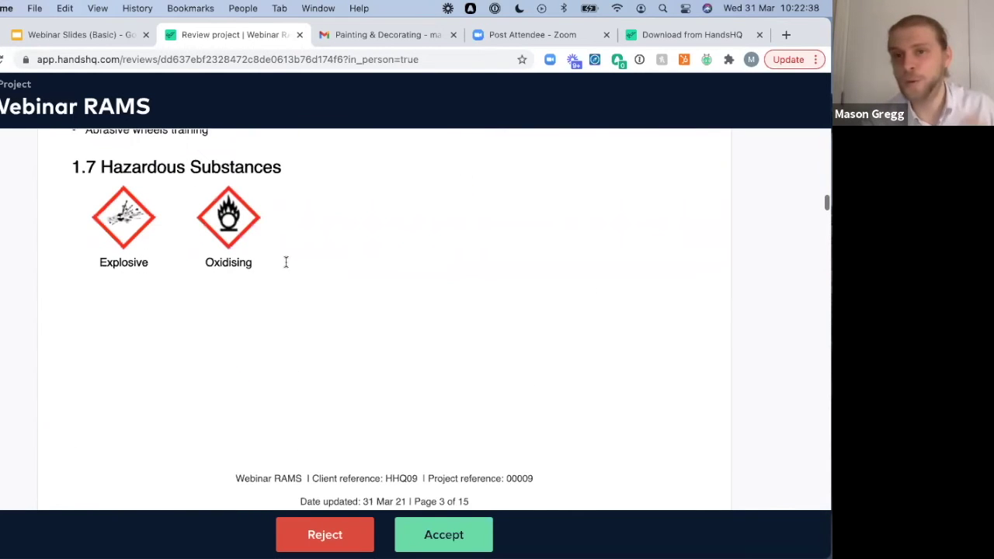
{"action": "scroll", "coordinate": [286, 263], "scroll_direction": "down", "scroll_amount": 4}
{"action": "scroll", "coordinate": [286, 263], "scroll_direction": "down", "scroll_amount": 5}
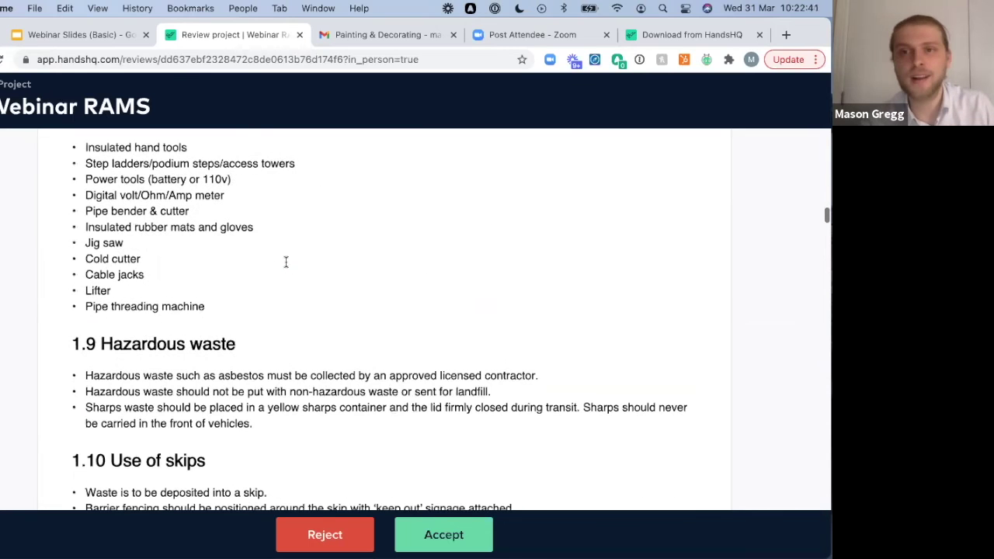
{"action": "scroll", "coordinate": [286, 263], "scroll_direction": "down", "scroll_amount": 1}
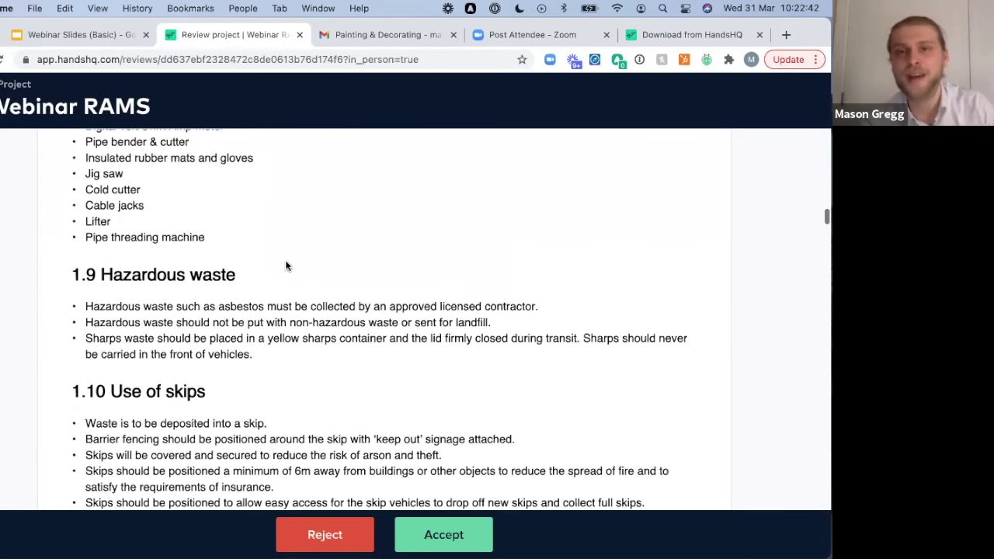
{"action": "scroll", "coordinate": [286, 264], "scroll_direction": "down", "scroll_amount": 3}
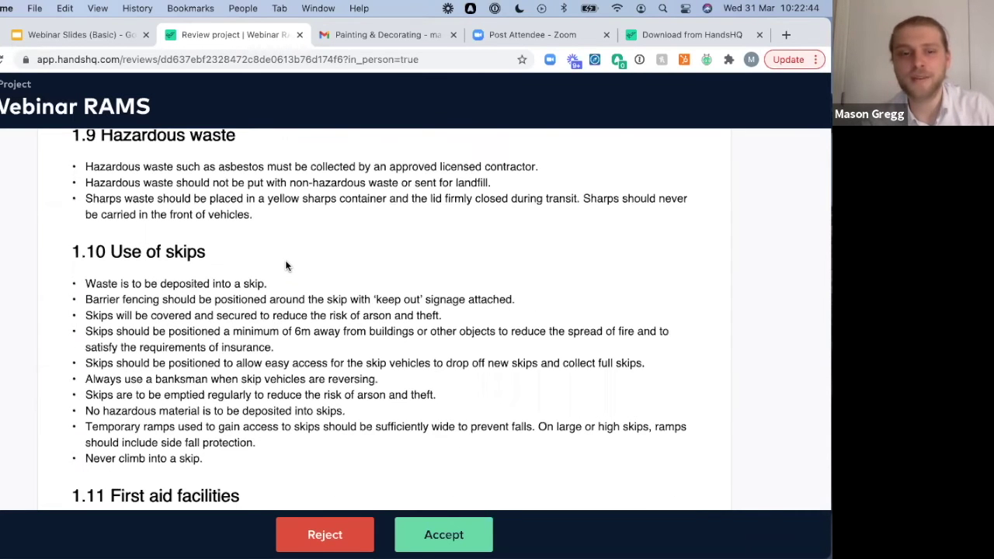
{"action": "scroll", "coordinate": [286, 265], "scroll_direction": "down", "scroll_amount": 3}
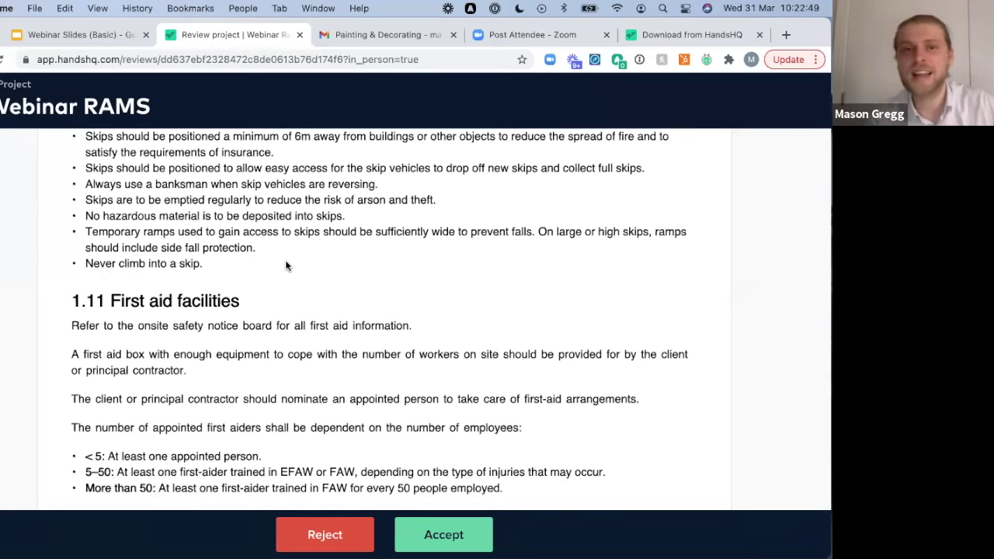
{"action": "scroll", "coordinate": [286, 266], "scroll_direction": "down", "scroll_amount": 2}
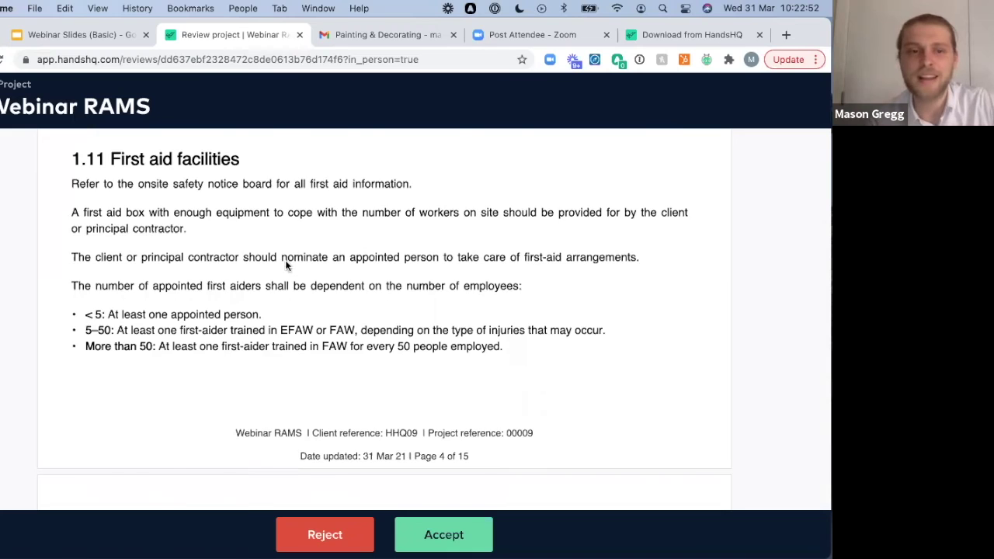
{"action": "scroll", "coordinate": [286, 266], "scroll_direction": "down", "scroll_amount": 3}
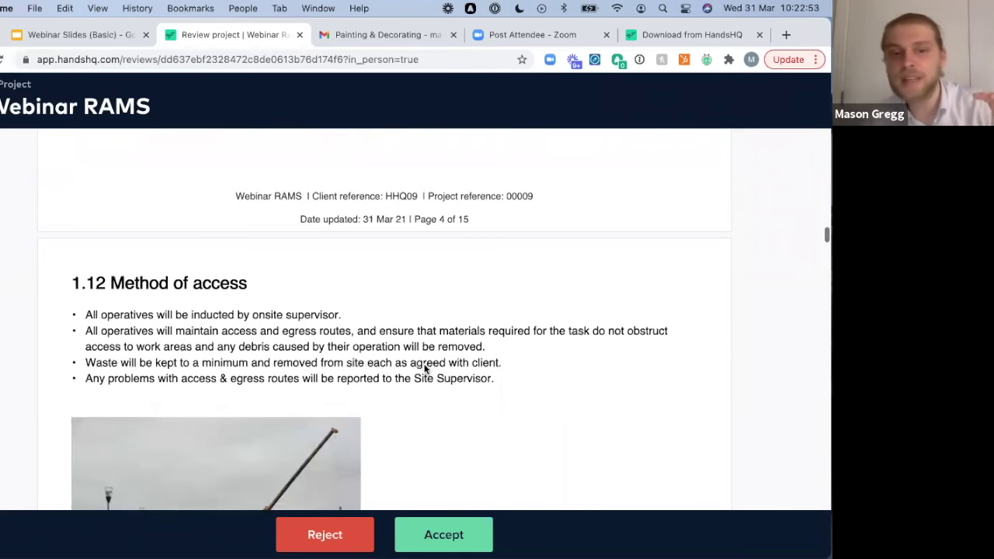
{"action": "scroll", "coordinate": [425, 369], "scroll_direction": "down", "scroll_amount": 3}
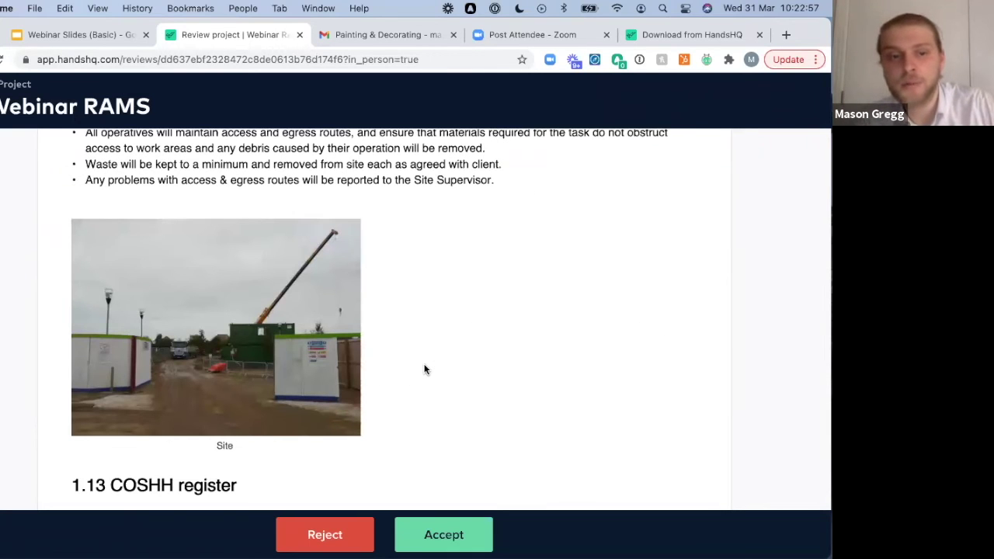
{"action": "scroll", "coordinate": [425, 370], "scroll_direction": "down", "scroll_amount": 3}
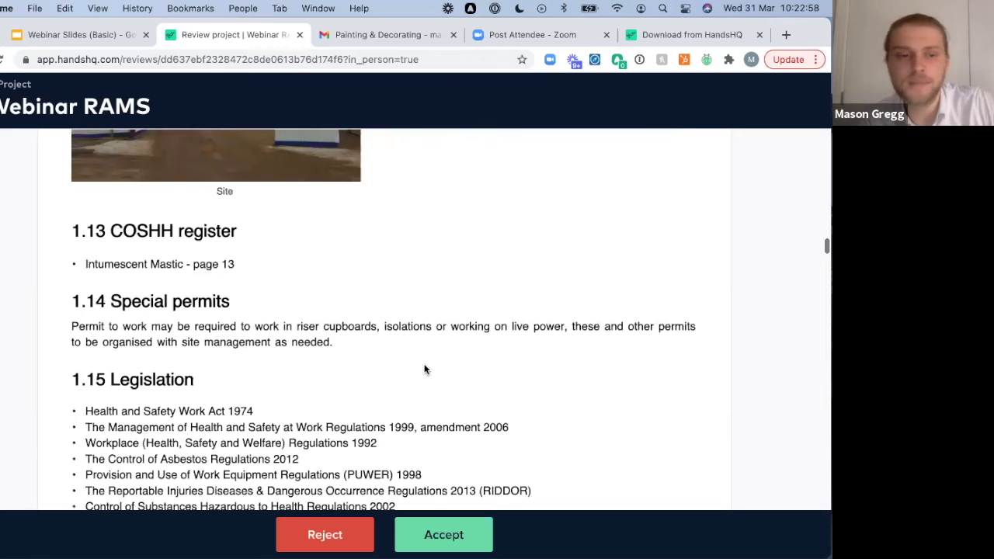
{"action": "scroll", "coordinate": [425, 370], "scroll_direction": "down", "scroll_amount": 2}
{"action": "scroll", "coordinate": [425, 370], "scroll_direction": "down", "scroll_amount": 5}
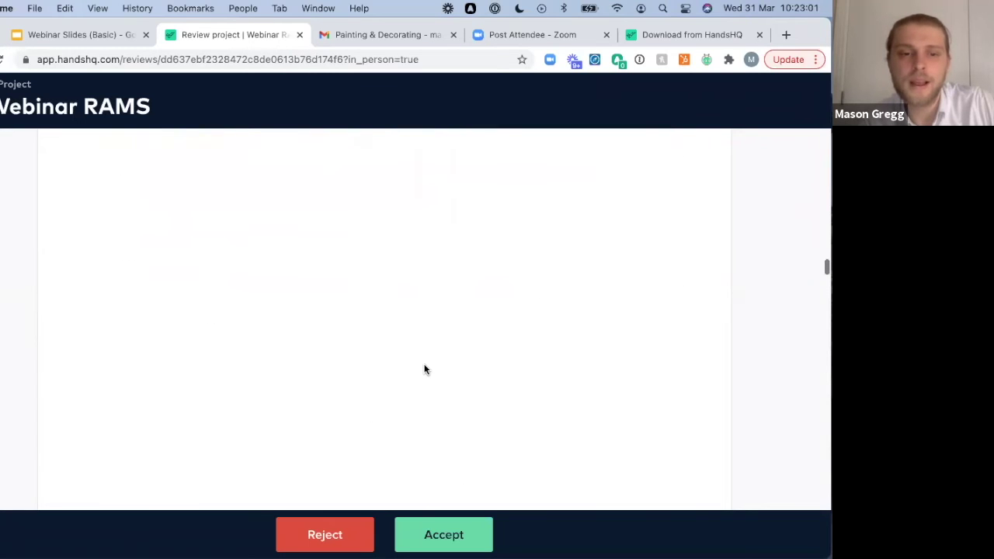
{"action": "scroll", "coordinate": [425, 370], "scroll_direction": "down", "scroll_amount": 2}
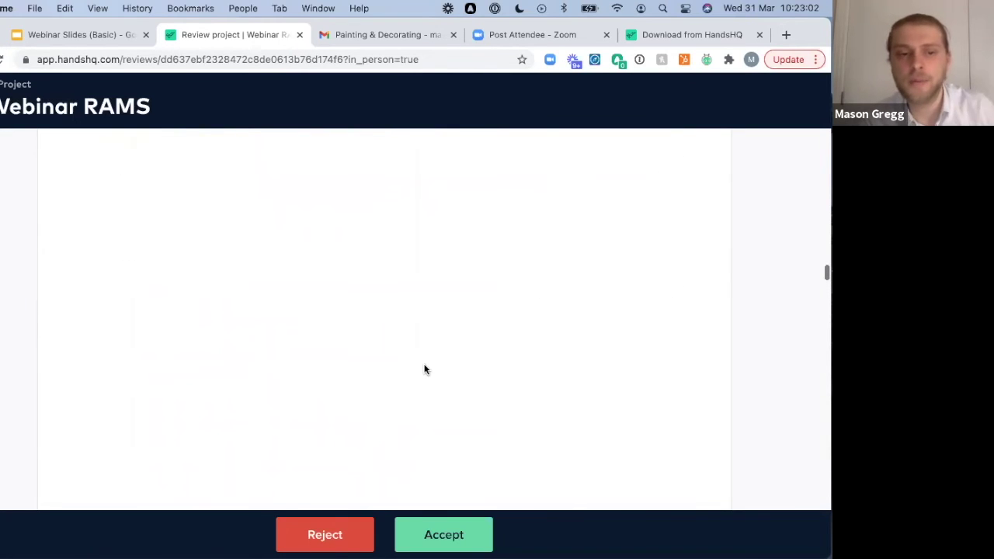
{"action": "scroll", "coordinate": [425, 370], "scroll_direction": "down", "scroll_amount": 4}
{"action": "scroll", "coordinate": [425, 370], "scroll_direction": "down", "scroll_amount": 5}
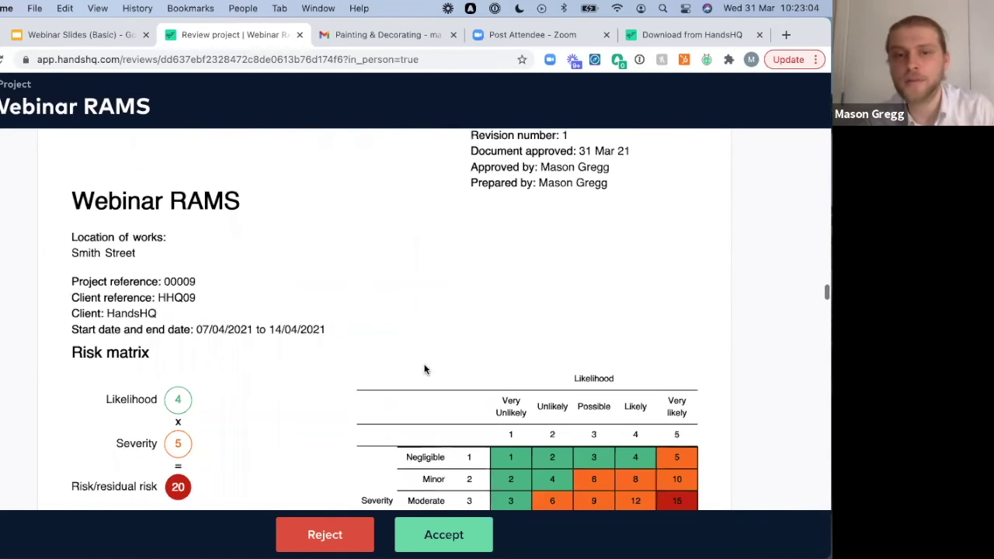
{"action": "scroll", "coordinate": [425, 370], "scroll_direction": "down", "scroll_amount": 3}
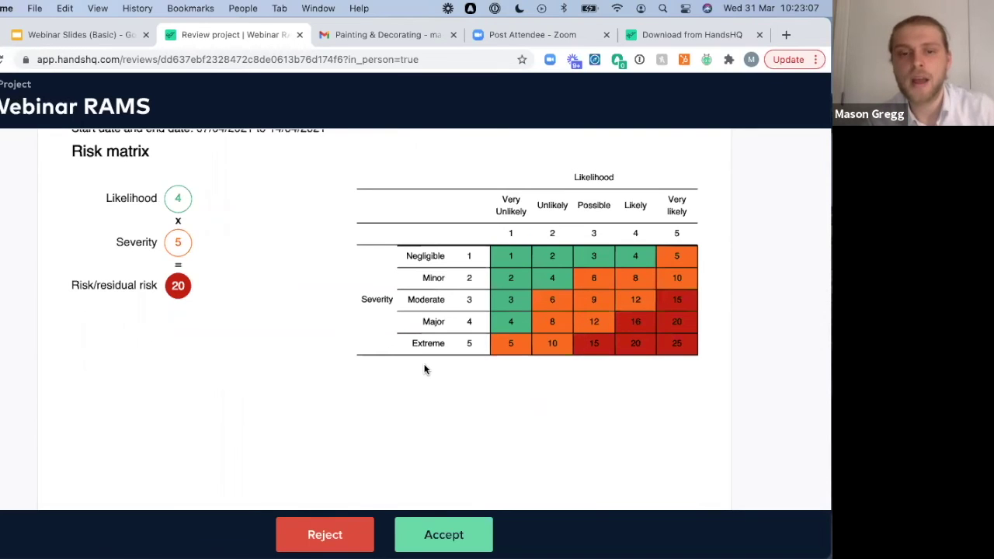
Read through the risk assessments and Intumescent Mastic COSHH section, then accept the document.
{"action": "scroll", "coordinate": [425, 364], "scroll_direction": "down", "scroll_amount": 5}
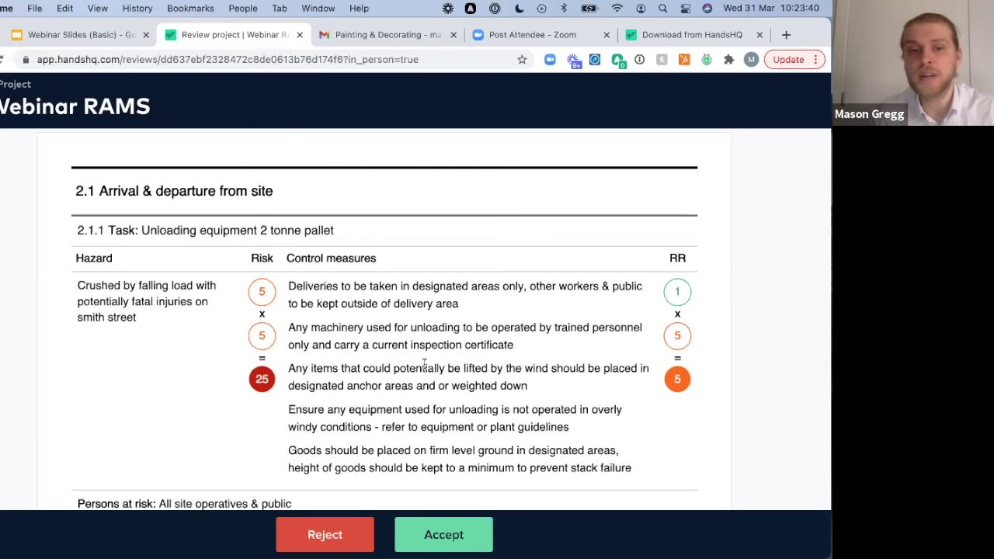
{"action": "scroll", "coordinate": [424, 365], "scroll_direction": "down", "scroll_amount": 10}
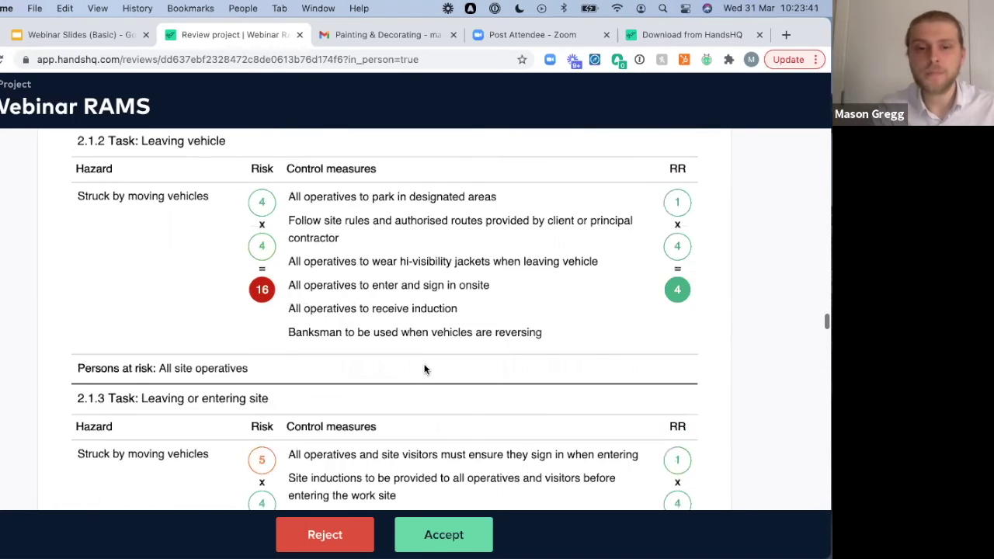
{"action": "scroll", "coordinate": [425, 365], "scroll_direction": "down", "scroll_amount": 13}
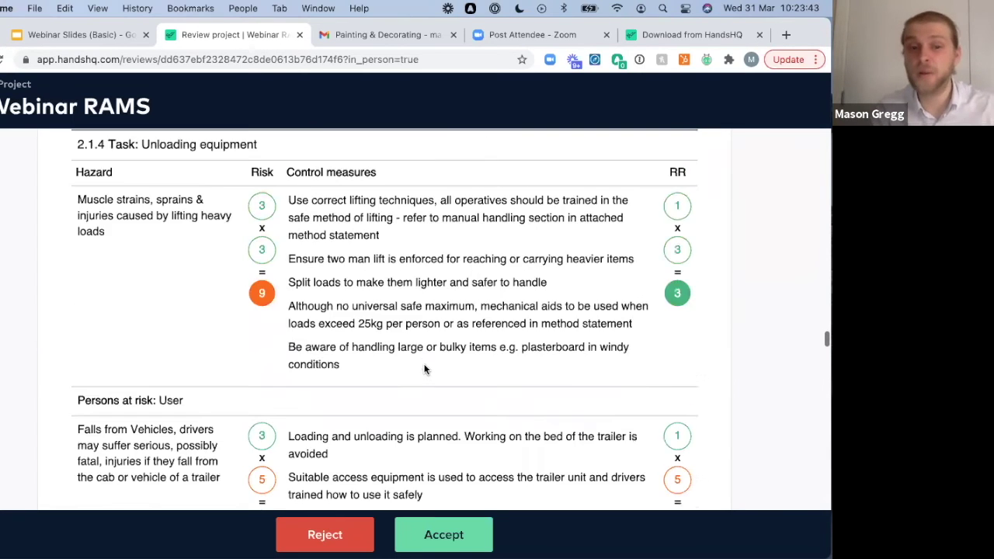
{"action": "scroll", "coordinate": [424, 364], "scroll_direction": "down", "scroll_amount": 1}
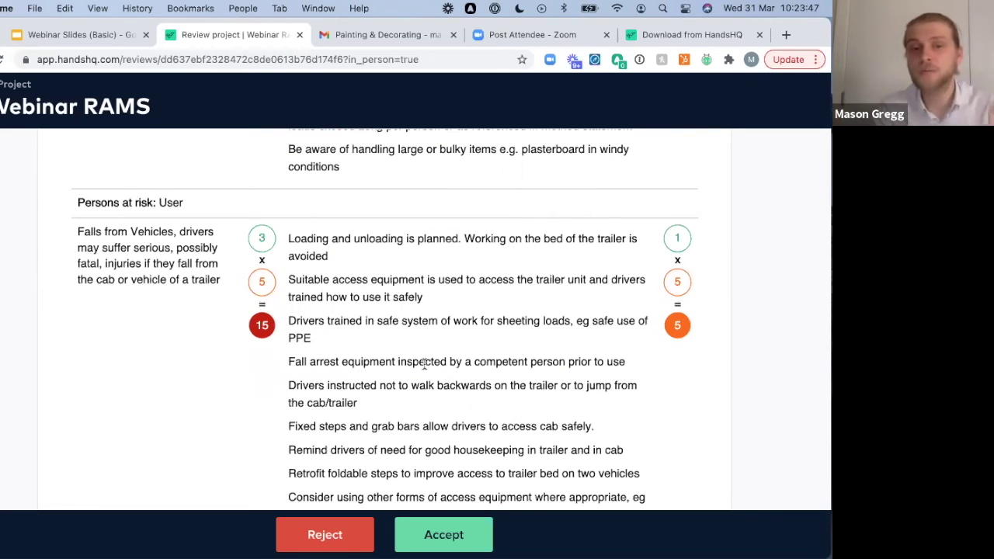
{"action": "scroll", "coordinate": [424, 365], "scroll_direction": "down", "scroll_amount": 14}
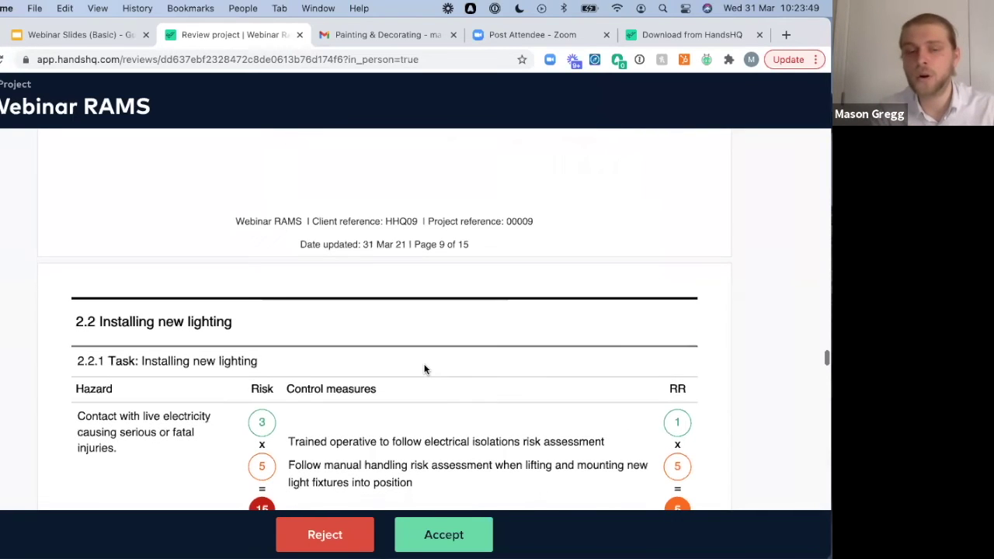
{"action": "scroll", "coordinate": [424, 369], "scroll_direction": "down", "scroll_amount": 15}
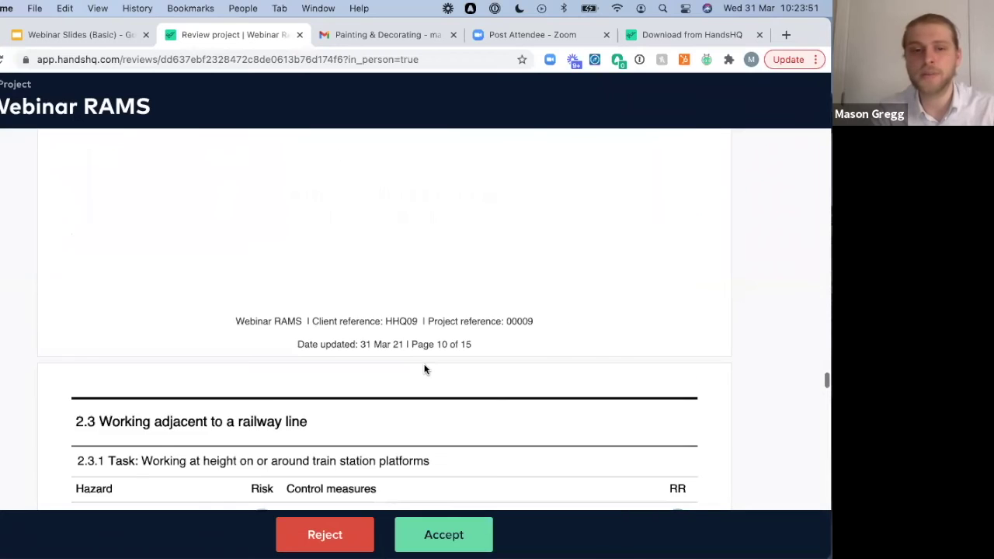
{"action": "scroll", "coordinate": [424, 369], "scroll_direction": "down", "scroll_amount": 5}
{"action": "scroll", "coordinate": [424, 369], "scroll_direction": "down", "scroll_amount": 10}
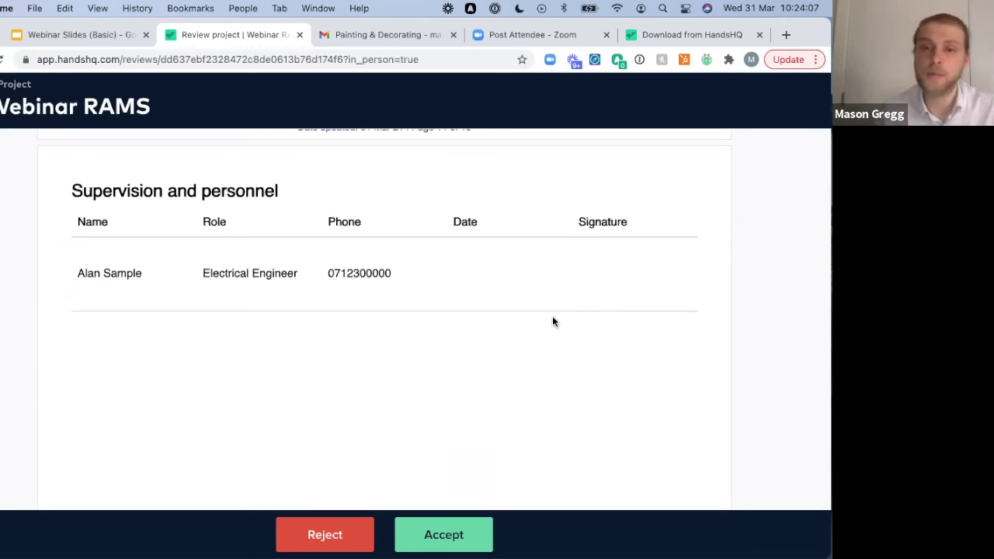
{"action": "scroll", "coordinate": [502, 339], "scroll_direction": "down", "scroll_amount": 5}
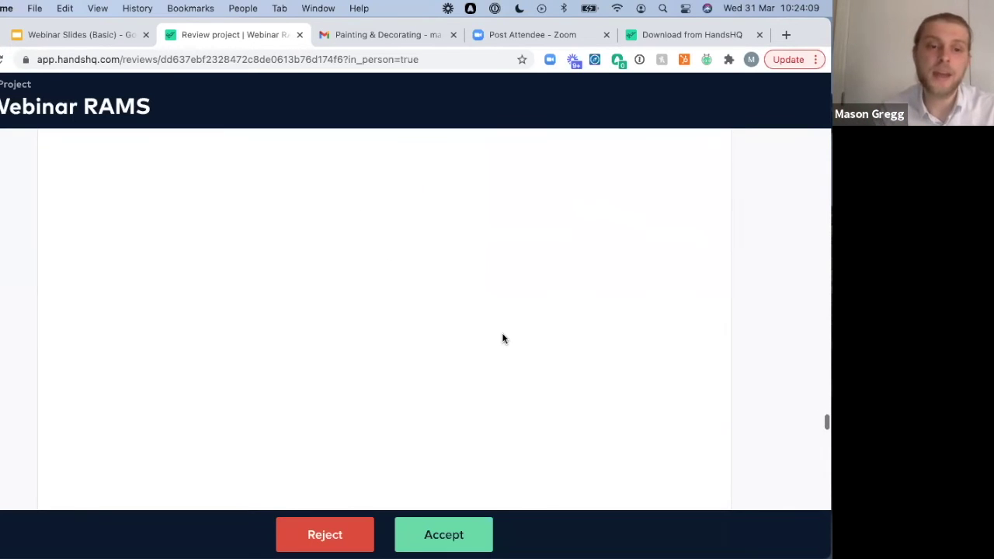
{"action": "scroll", "coordinate": [501, 339], "scroll_direction": "down", "scroll_amount": 8}
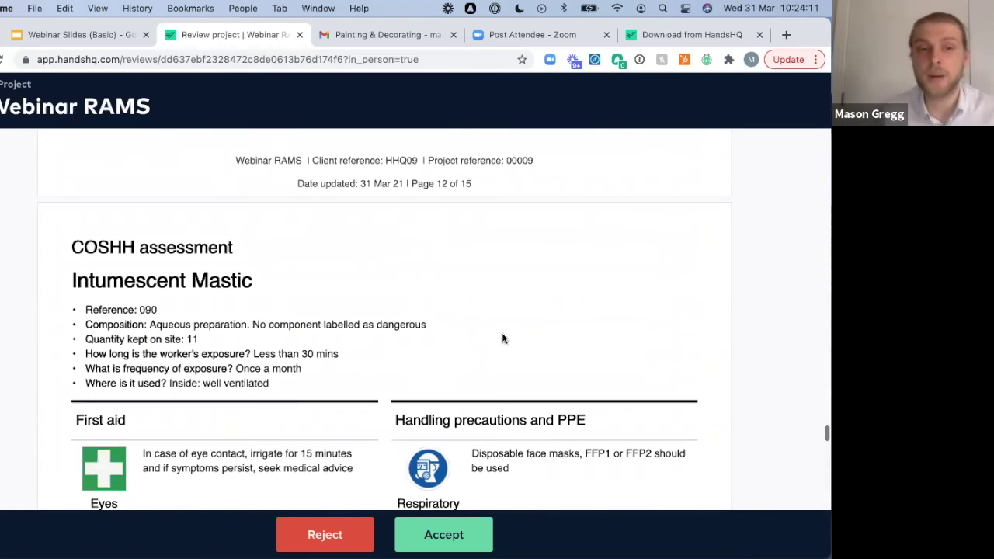
{"action": "scroll", "coordinate": [503, 339], "scroll_direction": "down", "scroll_amount": 5}
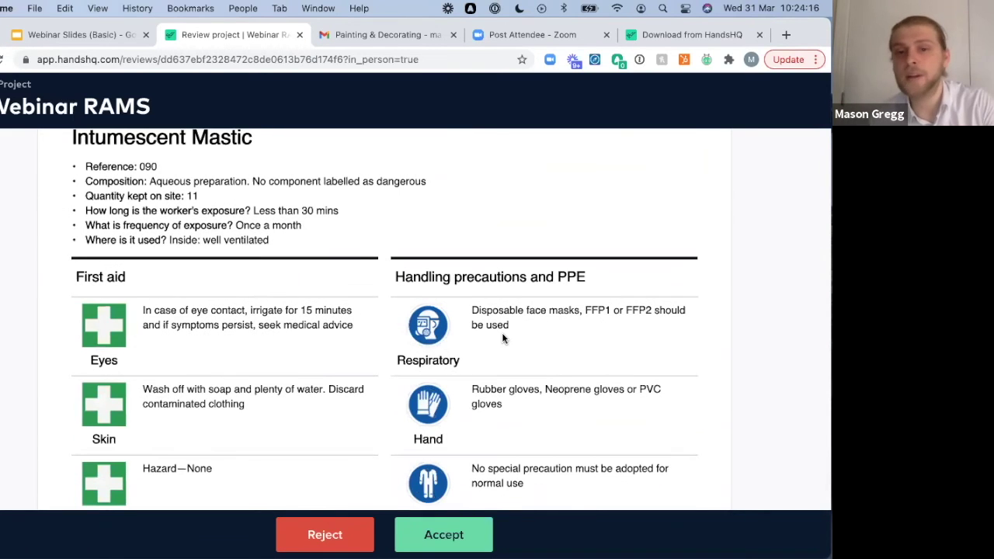
{"action": "scroll", "coordinate": [502, 335], "scroll_direction": "down", "scroll_amount": 12}
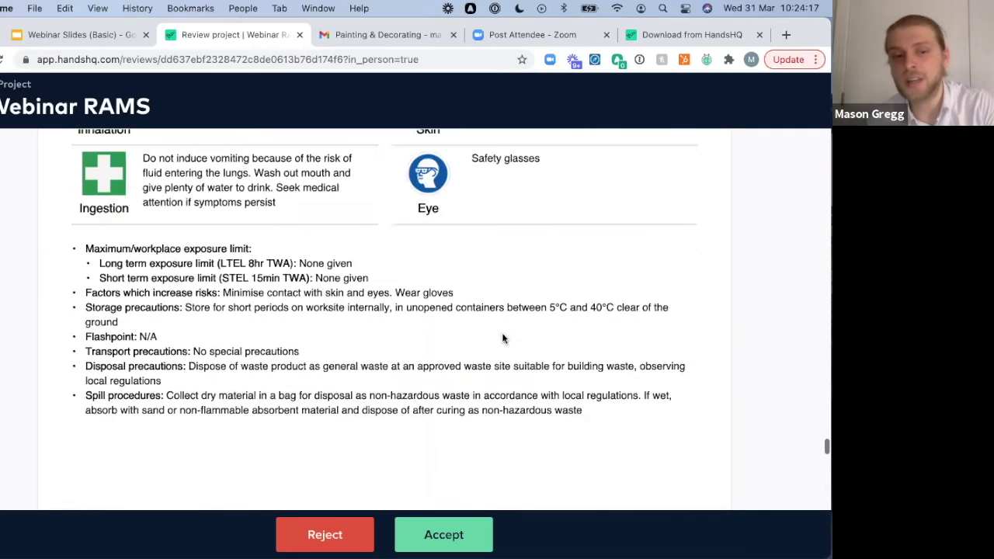
{"action": "scroll", "coordinate": [502, 339], "scroll_direction": "down", "scroll_amount": 10}
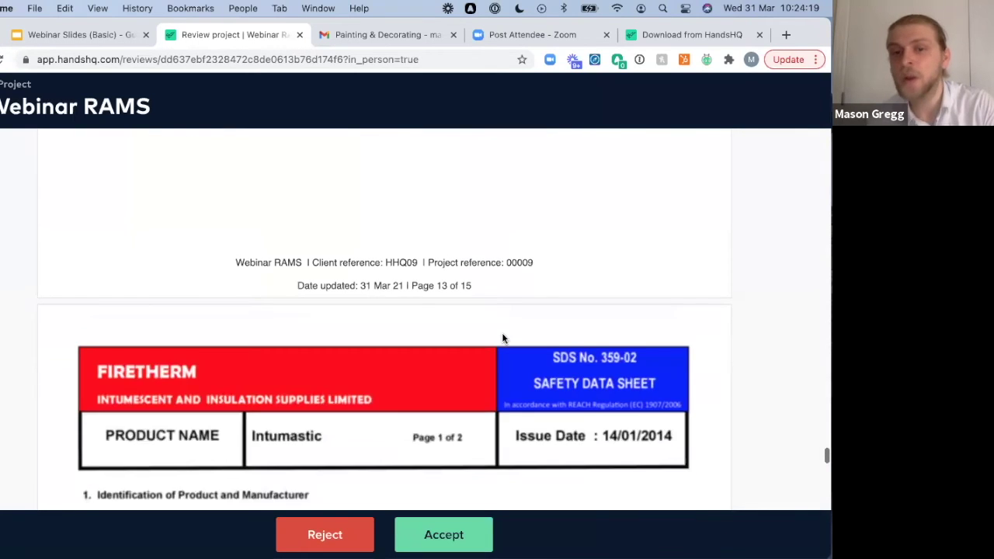
{"action": "scroll", "coordinate": [502, 338], "scroll_direction": "down", "scroll_amount": 3}
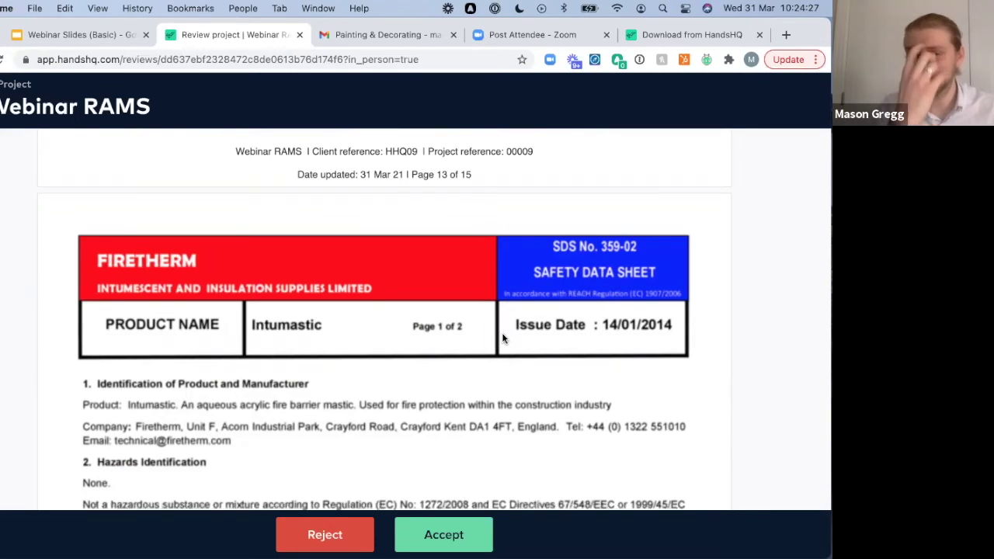
{"action": "scroll", "coordinate": [502, 332], "scroll_direction": "up", "scroll_amount": 6}
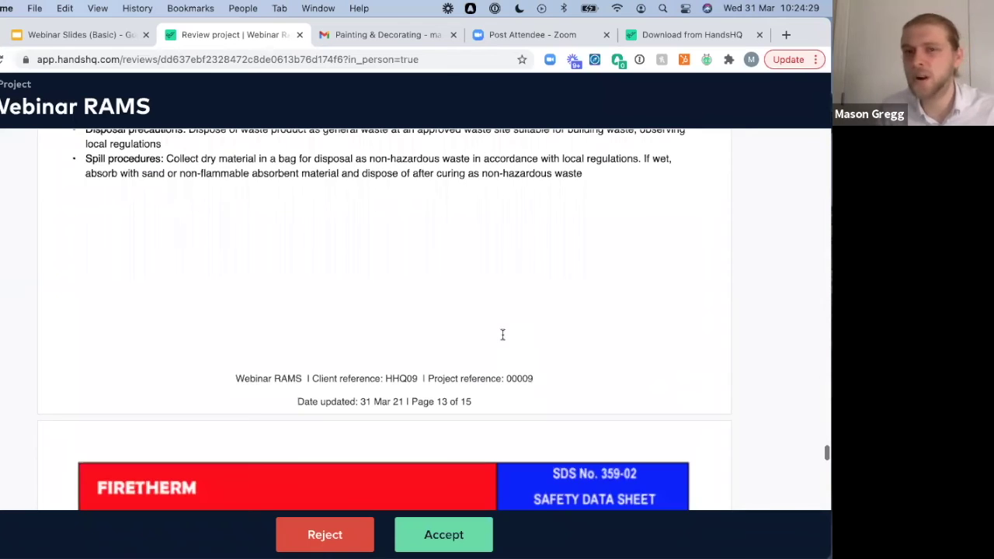
{"action": "scroll", "coordinate": [502, 335], "scroll_direction": "up", "scroll_amount": 10}
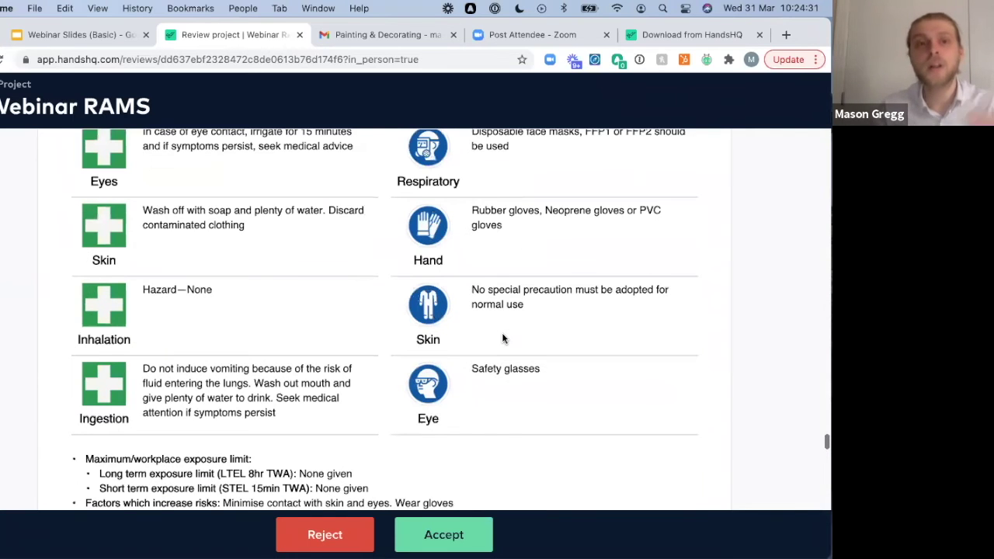
{"action": "scroll", "coordinate": [502, 339], "scroll_direction": "up", "scroll_amount": 5}
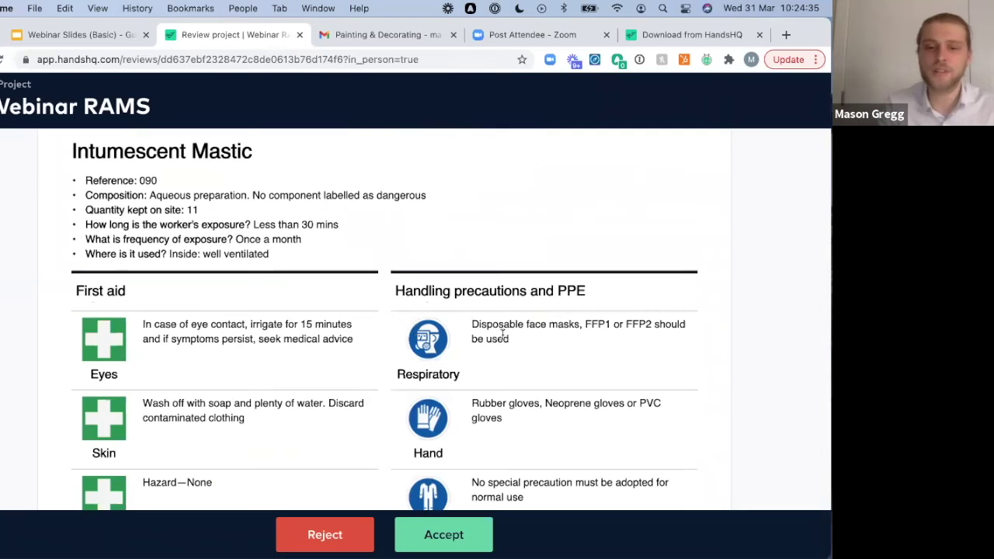
{"action": "left_click", "coordinate": [448, 536]}
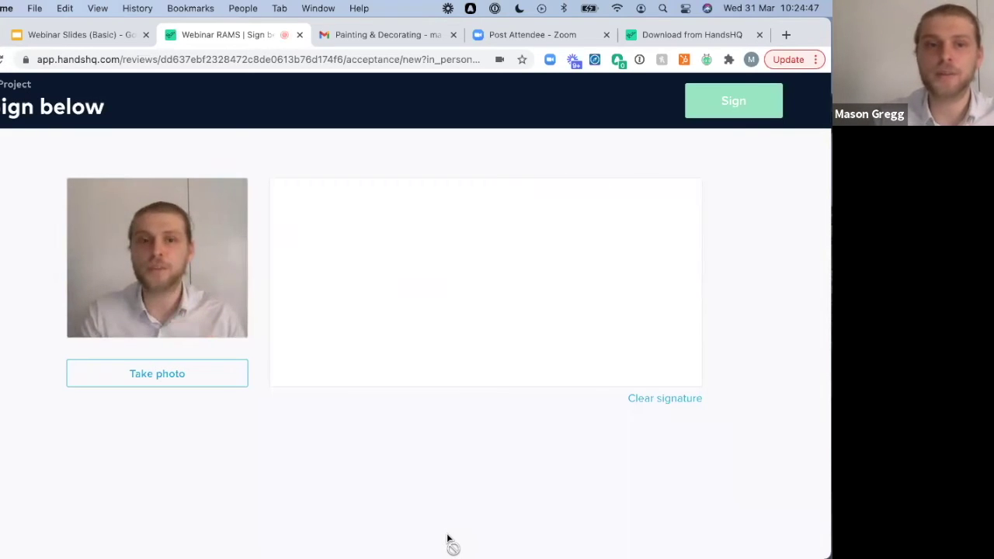
Take a webcam photo, draw a handwritten signature and sign Version 1 in person.
{"action": "left_click", "coordinate": [178, 382]}
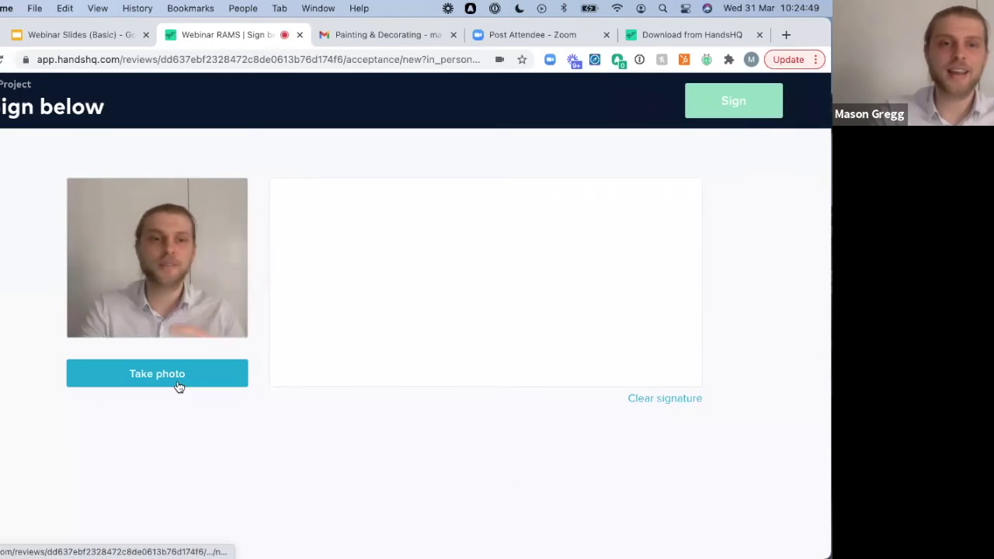
{"action": "mouse_move", "coordinate": [311, 348]}
{"action": "left_mouse_down"}
{"action": "mouse_move", "coordinate": [355, 308]}
{"action": "mouse_move", "coordinate": [472, 327]}
{"action": "mouse_move", "coordinate": [647, 251]}
{"action": "mouse_move", "coordinate": [530, 311]}
{"action": "left_mouse_up"}
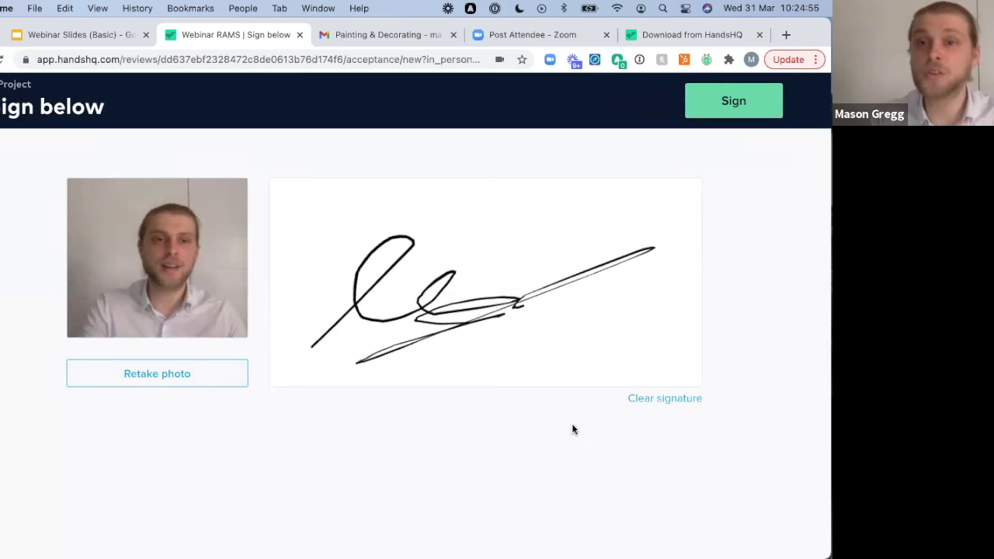
{"action": "left_click", "coordinate": [747, 100]}
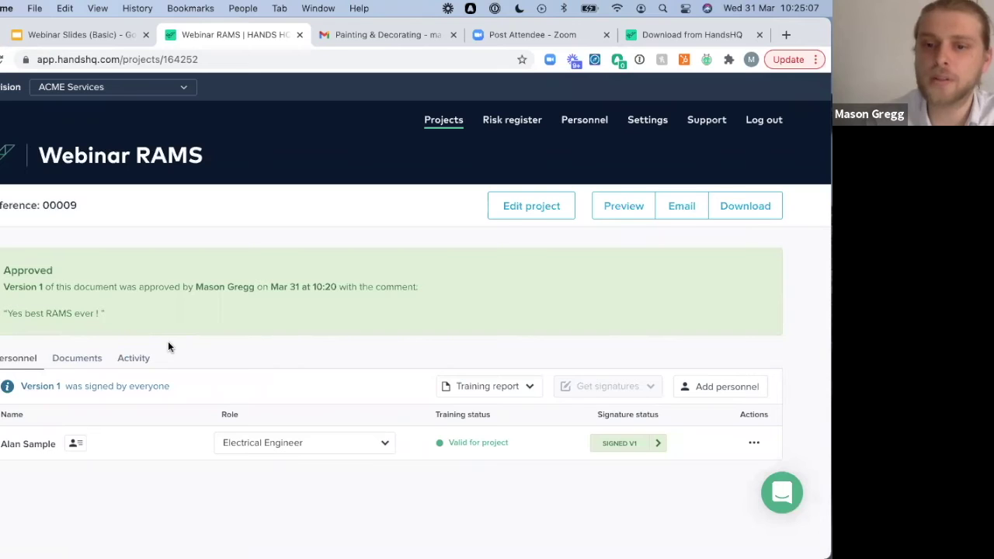
Preview the signer's saved photo and signature, then list the Webinar RAMS project's attached documents.
{"action": "left_click", "coordinate": [658, 445]}
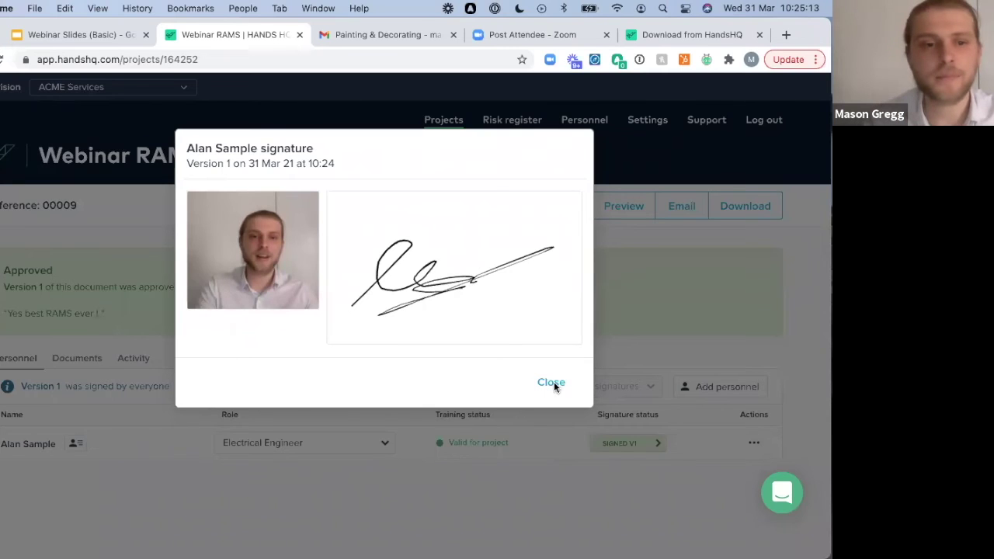
{"action": "left_click", "coordinate": [552, 383]}
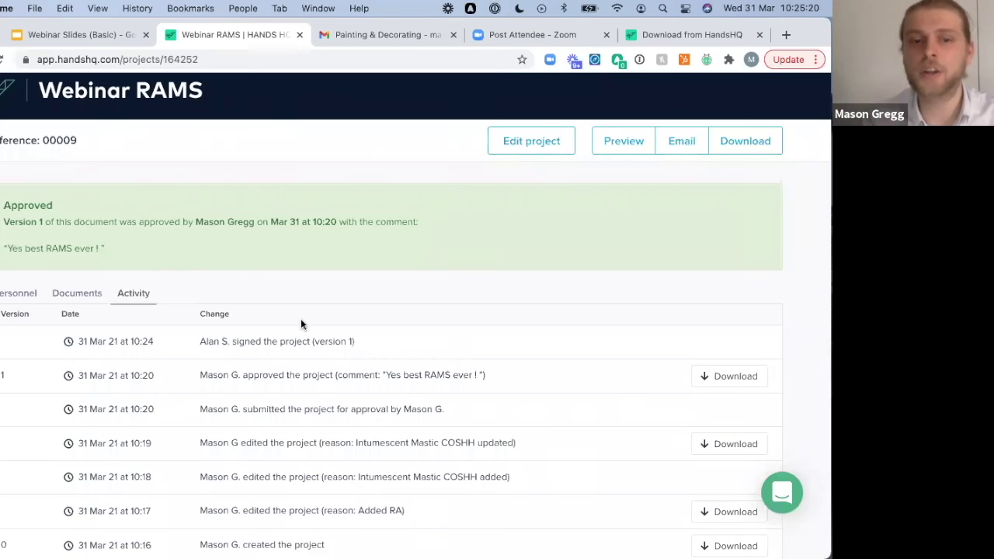
{"action": "left_click", "coordinate": [68, 294]}
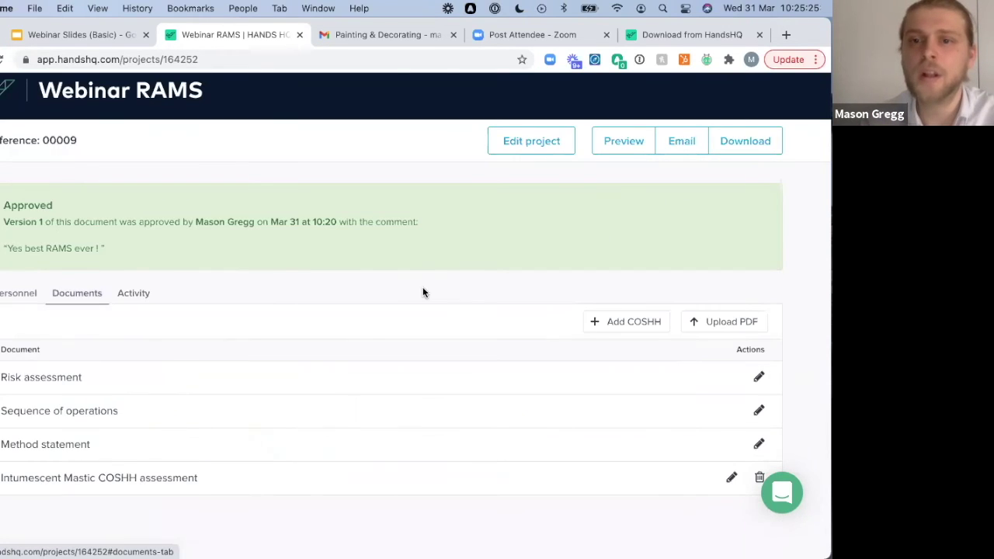
{"action": "scroll", "coordinate": [617, 192], "scroll_direction": "up", "scroll_amount": 1}
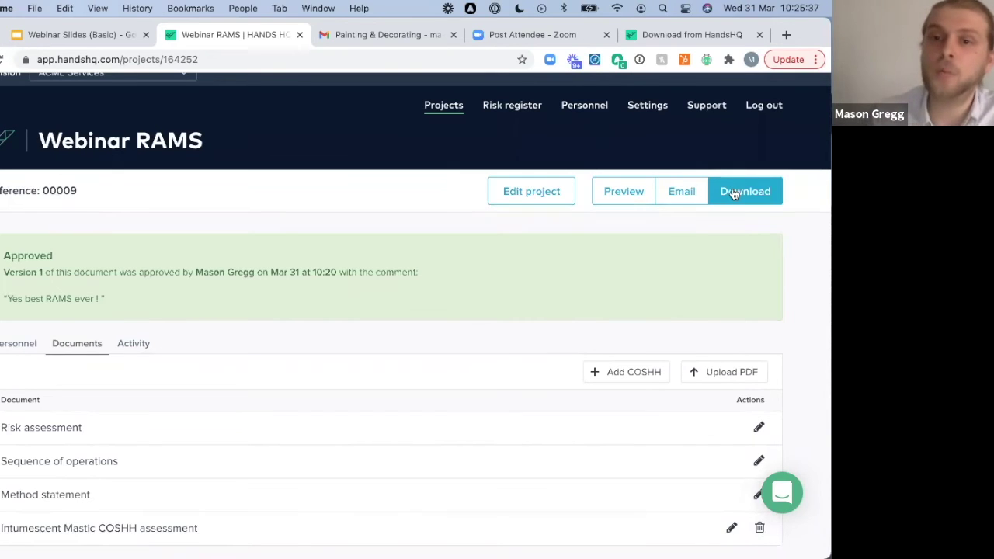
Start emailing Webinar RAMS version 1 and review the form's recipients, message, security and expiry fields.
{"action": "left_click", "coordinate": [689, 192]}
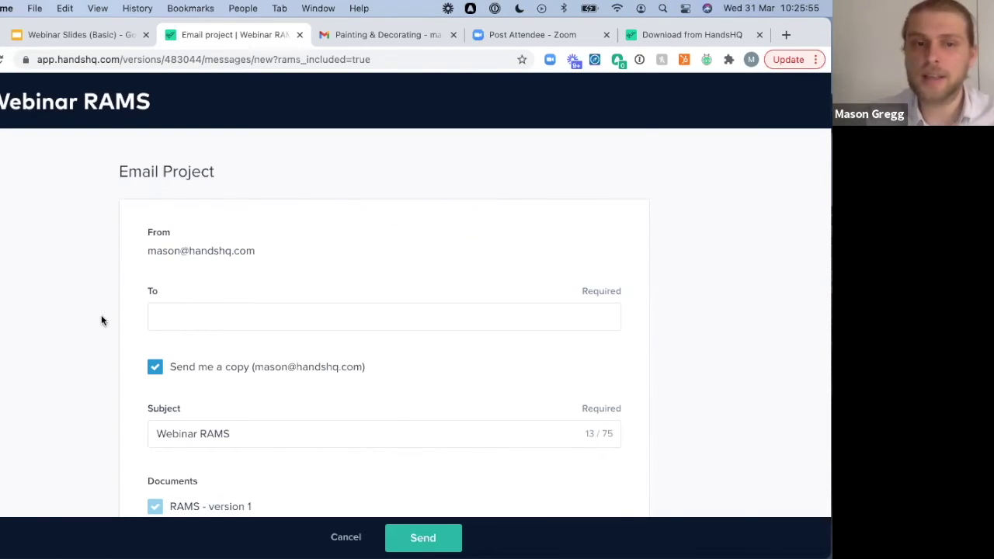
{"action": "scroll", "coordinate": [101, 319], "scroll_direction": "down", "scroll_amount": 2}
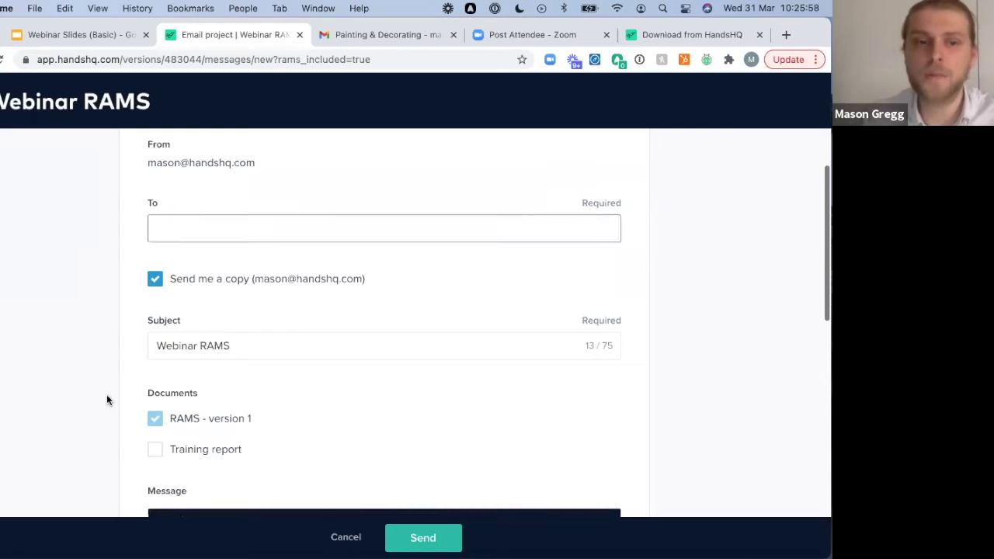
{"action": "scroll", "coordinate": [121, 340], "scroll_direction": "down", "scroll_amount": 3}
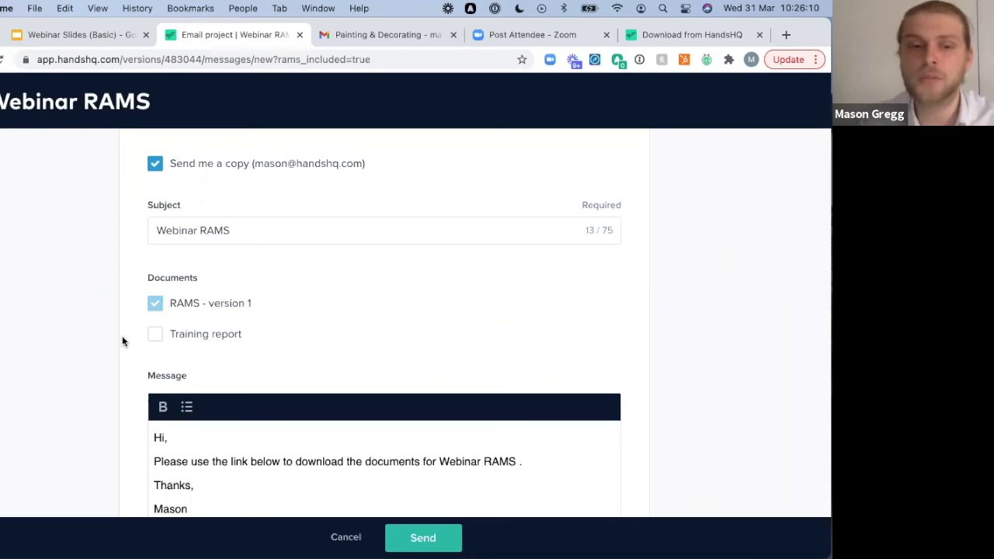
{"action": "scroll", "coordinate": [122, 335], "scroll_direction": "down", "scroll_amount": 2}
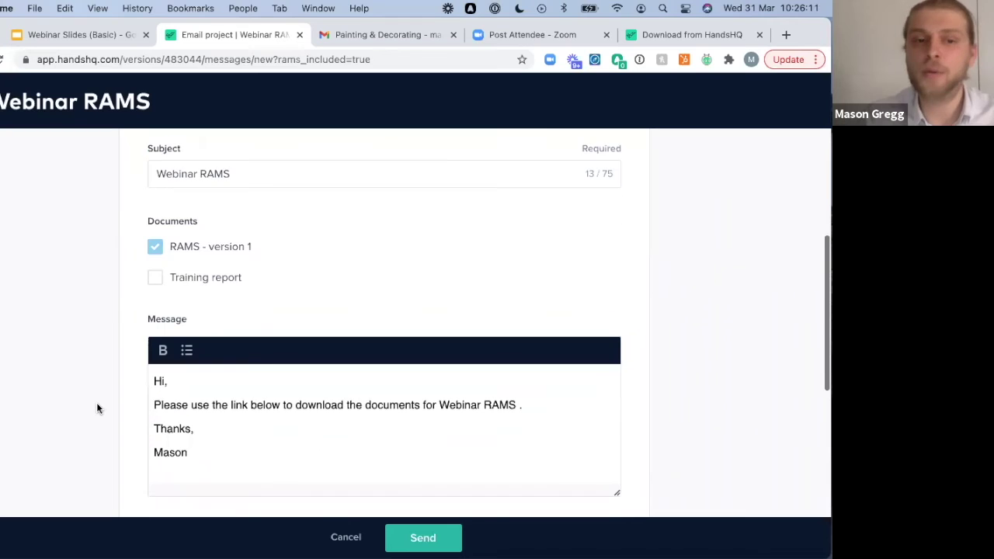
{"action": "scroll", "coordinate": [97, 402], "scroll_direction": "down", "scroll_amount": 5}
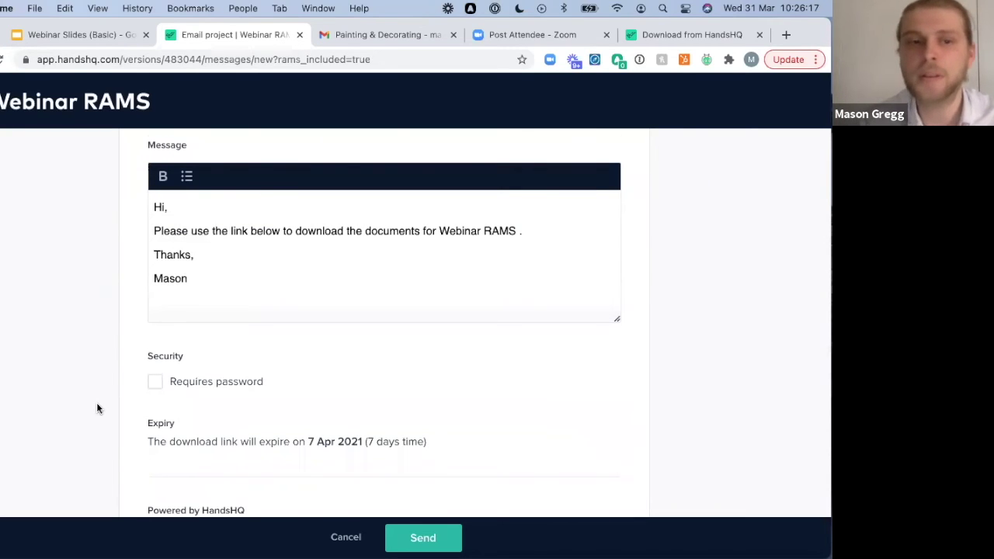
{"action": "scroll", "coordinate": [97, 404], "scroll_direction": "up", "scroll_amount": 5}
{"action": "scroll", "coordinate": [97, 409], "scroll_direction": "up", "scroll_amount": 2}
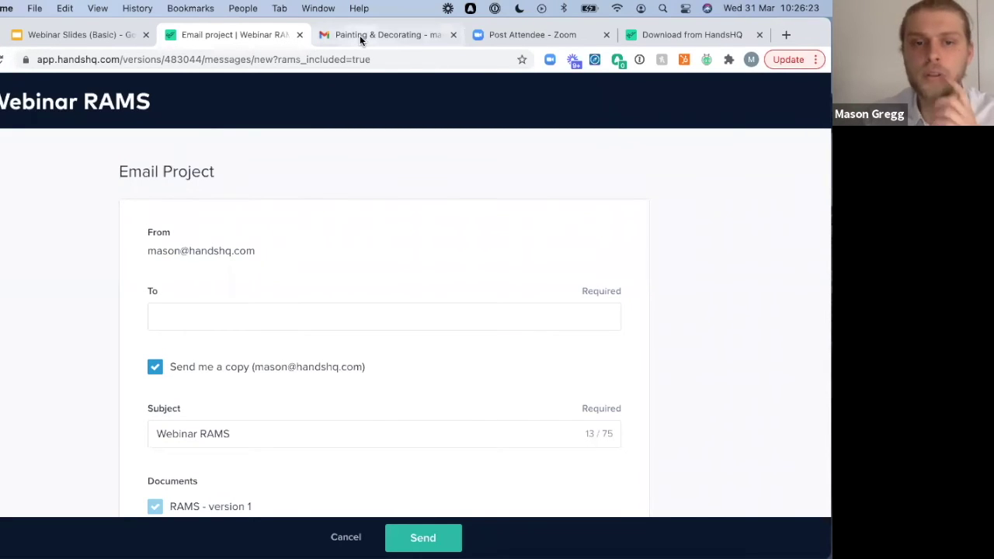
Read the received Painting & Decorating documents email and view its HandsHQ download page for RAMS version 0.
{"action": "key", "text": "ctrl+Tab"}
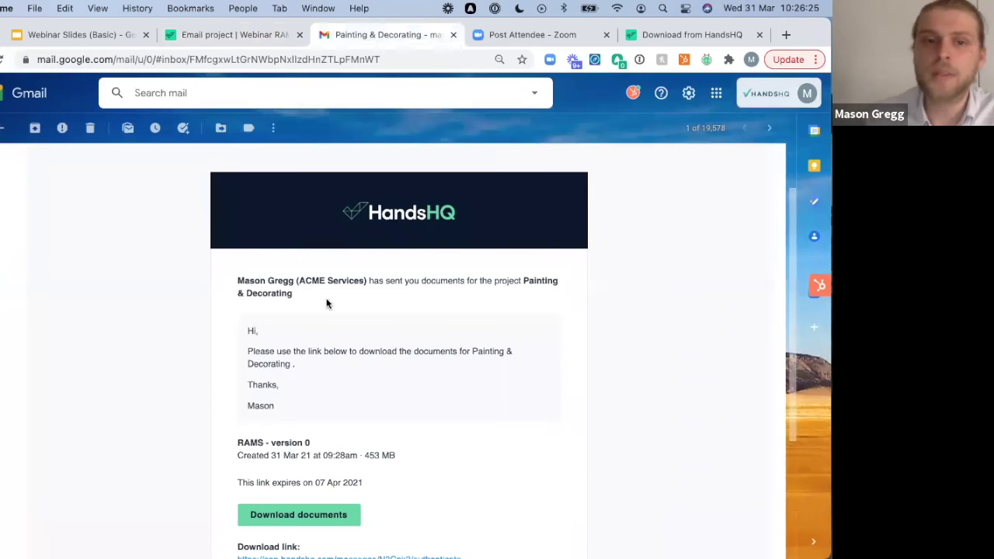
{"action": "scroll", "coordinate": [326, 304], "scroll_direction": "down", "scroll_amount": 1}
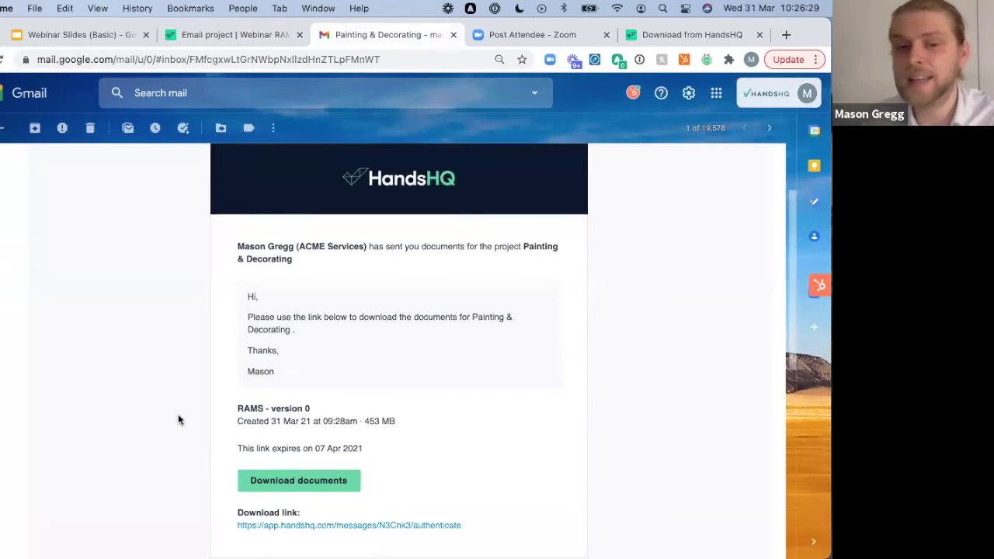
{"action": "scroll", "coordinate": [179, 420], "scroll_direction": "down", "scroll_amount": 1}
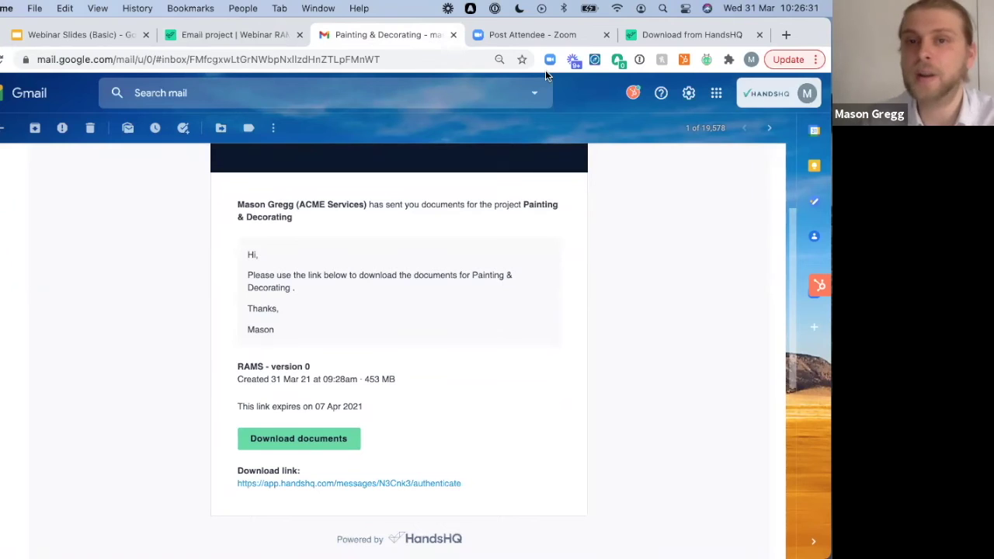
{"action": "left_click", "coordinate": [658, 35]}
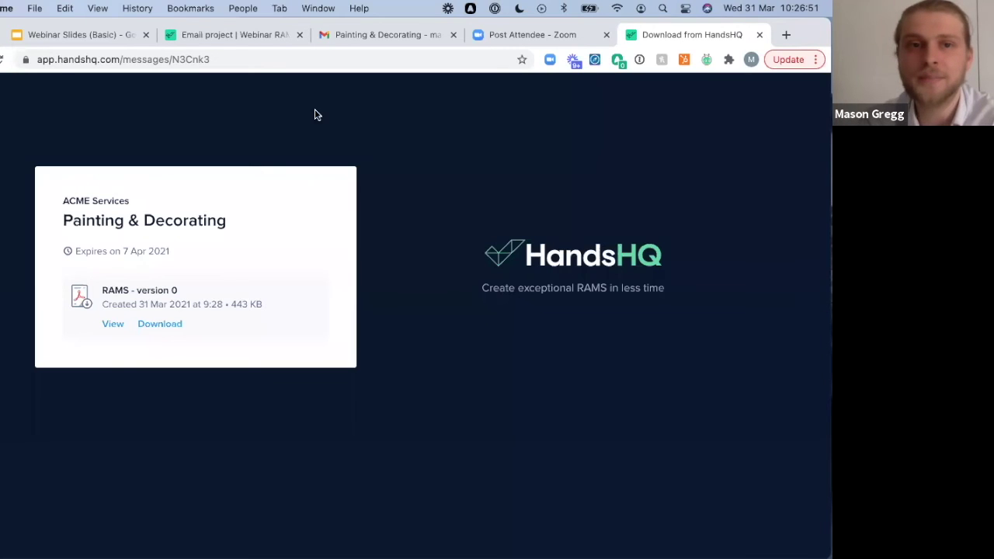
Cancel the unsent Webinar RAMS email and return to the signed Version 1 project page.
{"action": "left_click", "coordinate": [231, 35]}
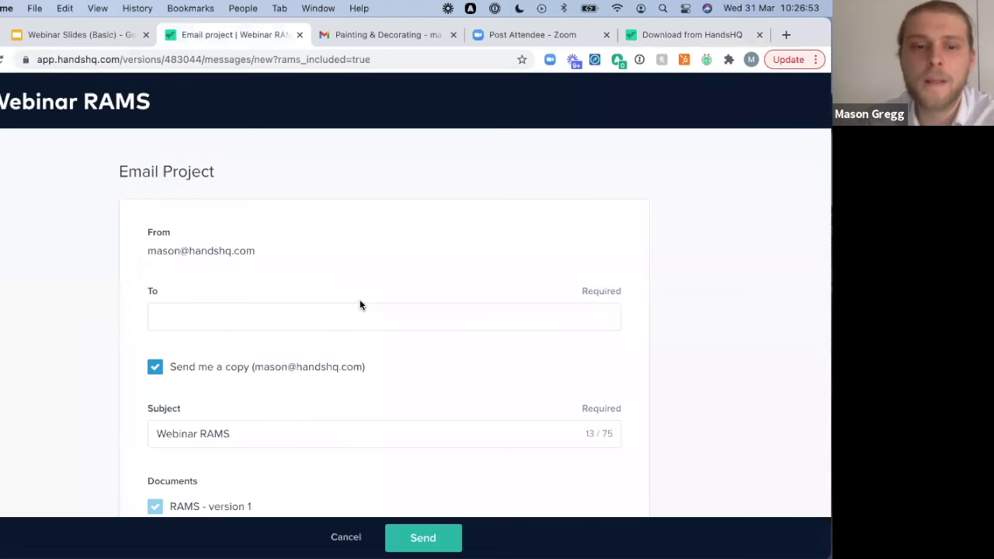
{"action": "left_click", "coordinate": [344, 537]}
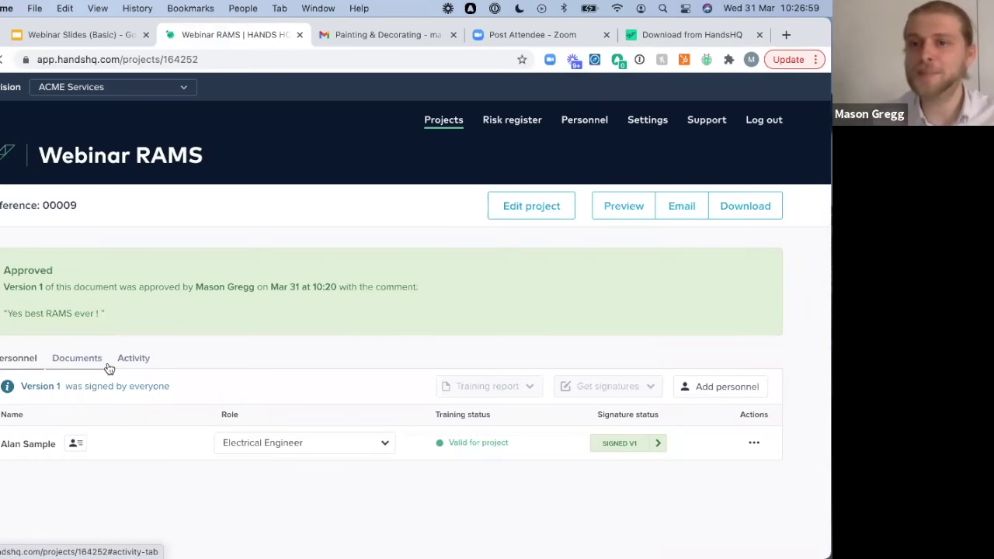
Review the projects list, then view the risk register with categories like General, Covid-19 and Excavation.
{"action": "left_click", "coordinate": [450, 127]}
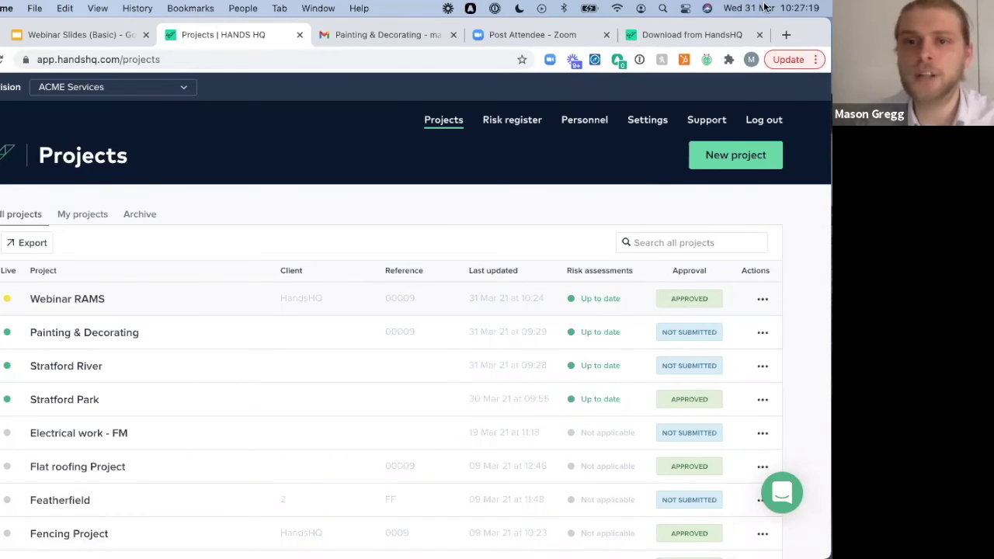
{"action": "left_click", "coordinate": [512, 124]}
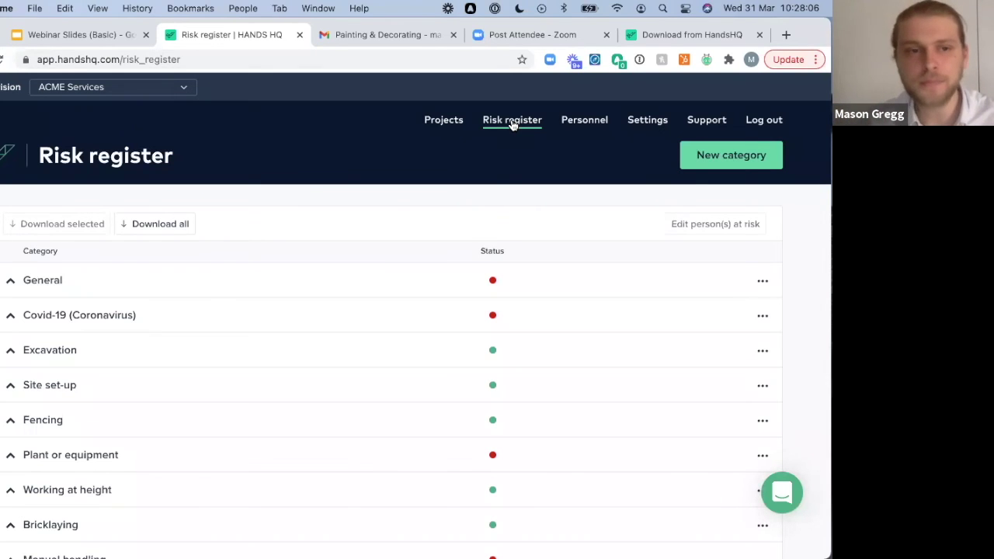
Show the Personnel page's training status with people needing no required training filtered out.
{"action": "left_click", "coordinate": [588, 126]}
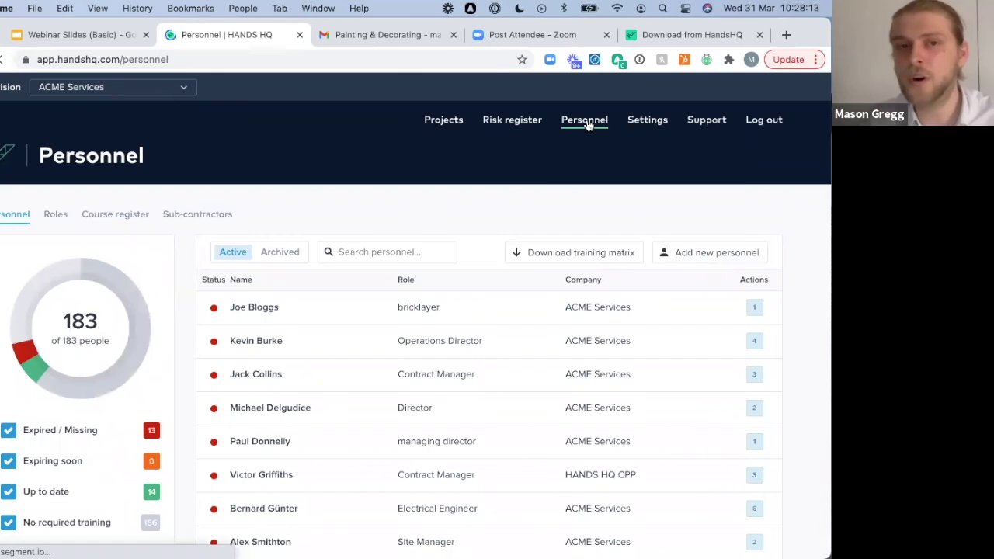
{"action": "left_click", "coordinate": [9, 523]}
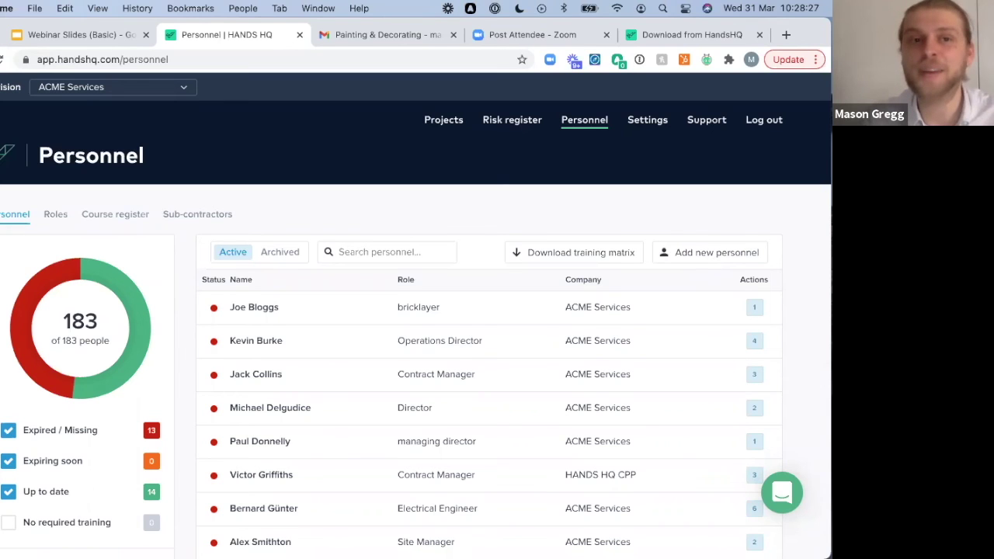
Show the projects list with Webinar RAMS approved at the top, then switch to the Q&A slide.
{"action": "left_click", "coordinate": [436, 123]}
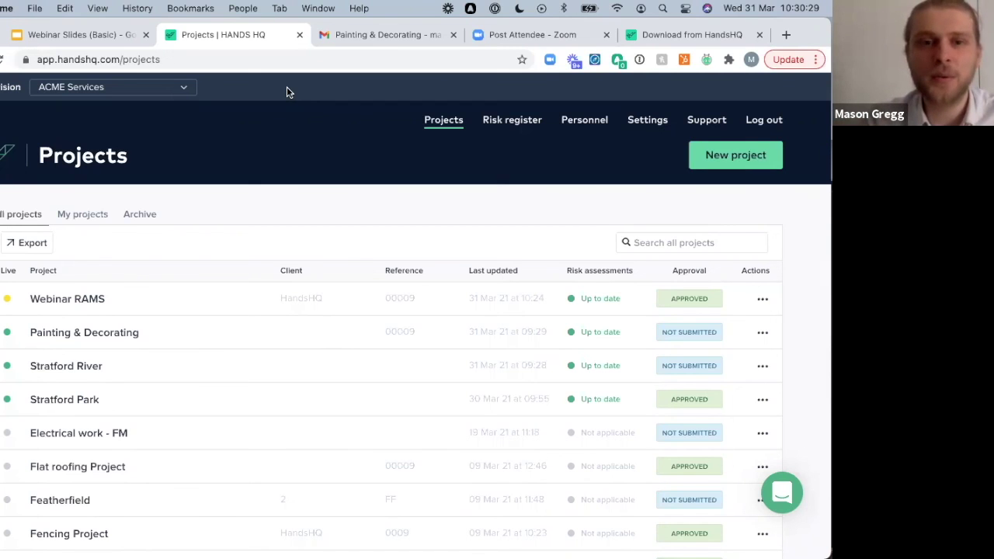
{"action": "key", "text": "super+Tab"}
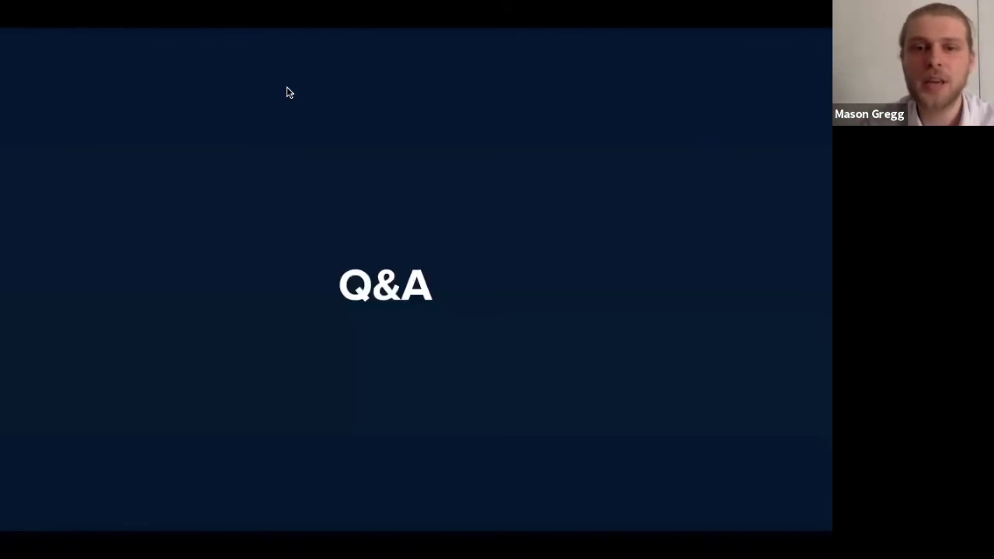
Advance the slideshow from the Q&A slide to the closing Get in touch slide.
{"action": "left_click", "coordinate": [276, 115]}
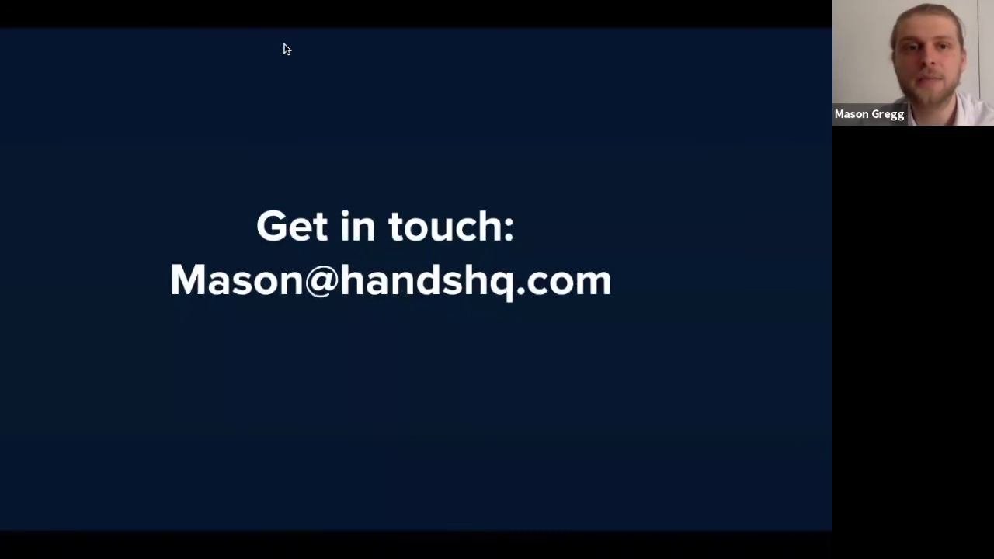